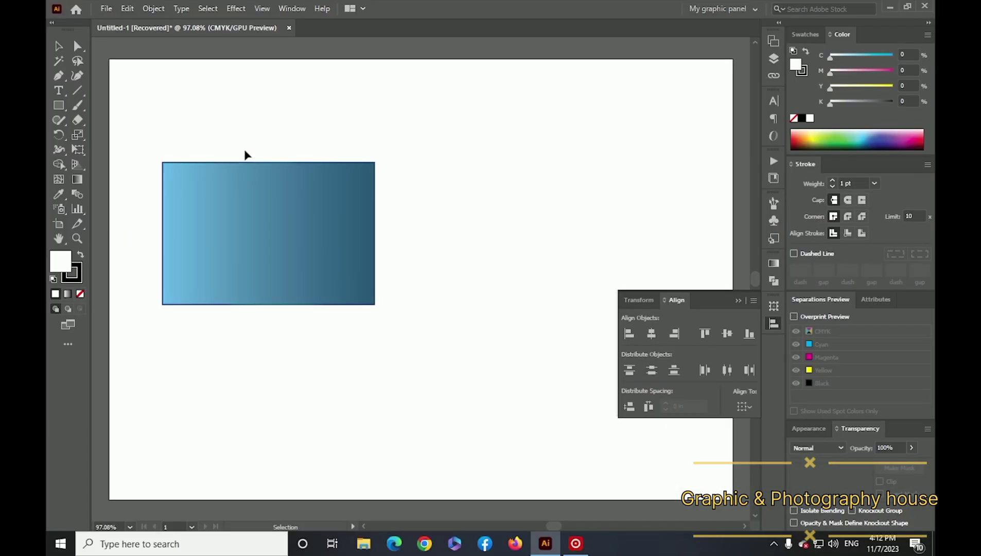
Step: Delete the blue gradient rectangle from the artboard
drag(218, 112, 261, 290)
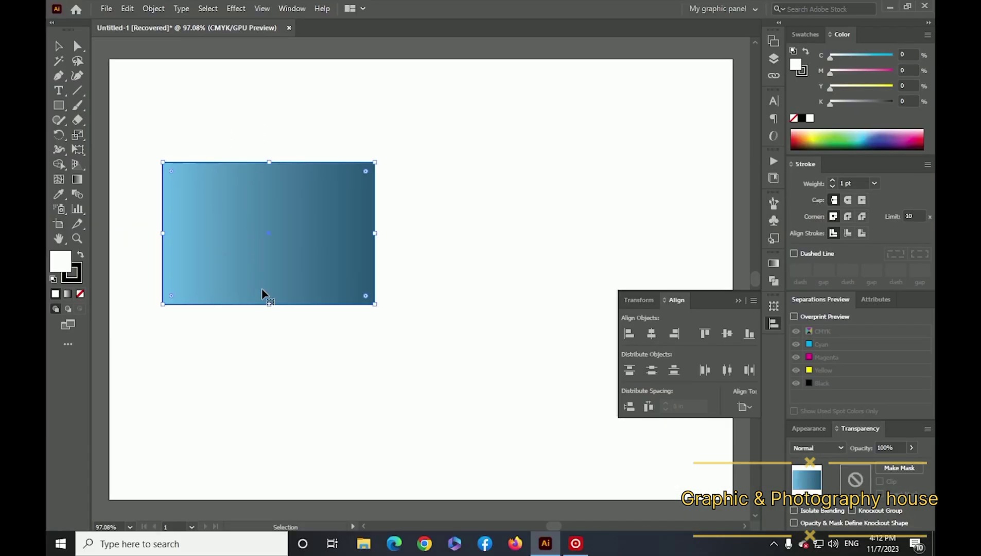
key(Delete)
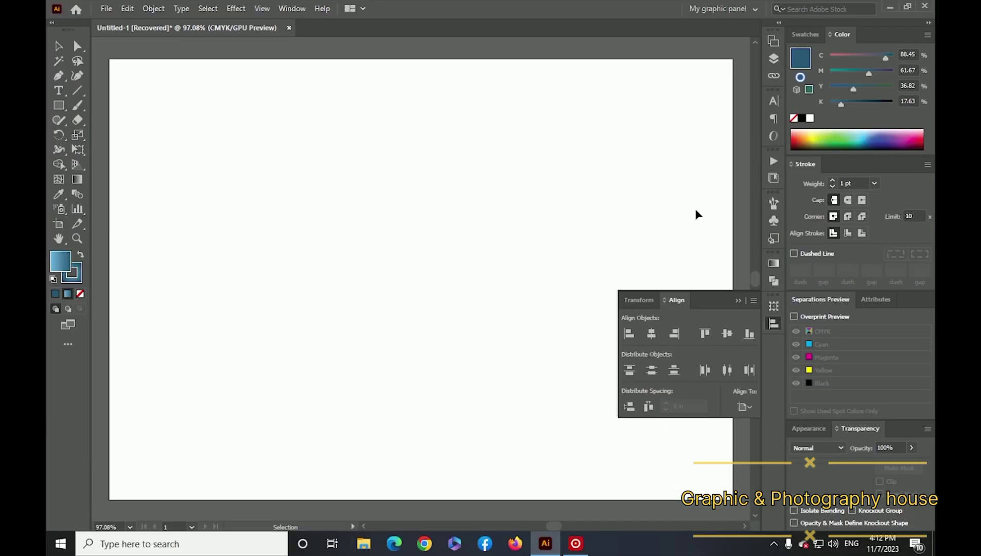
Step: Undock the Swatches, Color and Gradient panels and place them as floating panels over the artboard
drag(804, 34, 283, 66)
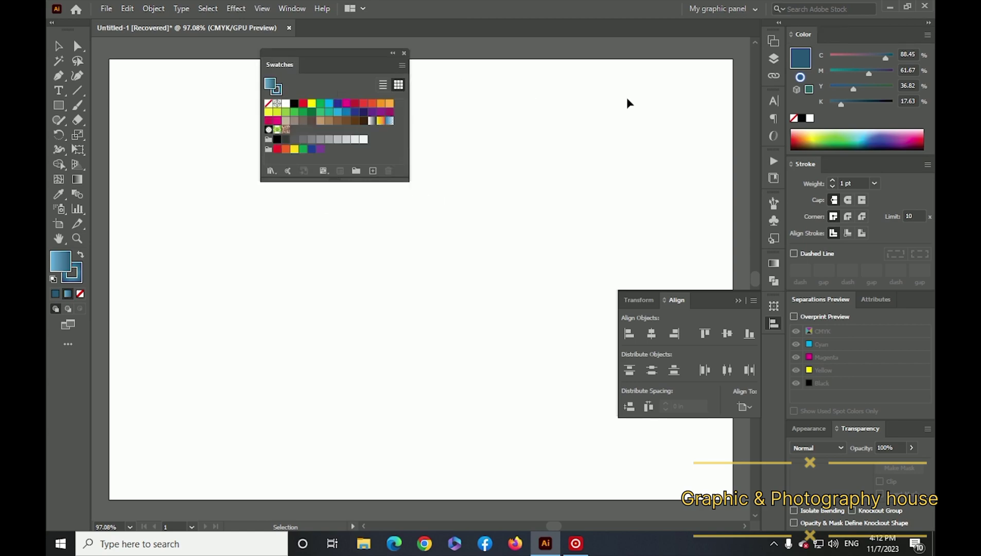
mouse_move(814, 41)
mouse_down()
mouse_move(484, 223)
mouse_move(278, 223)
mouse_up()
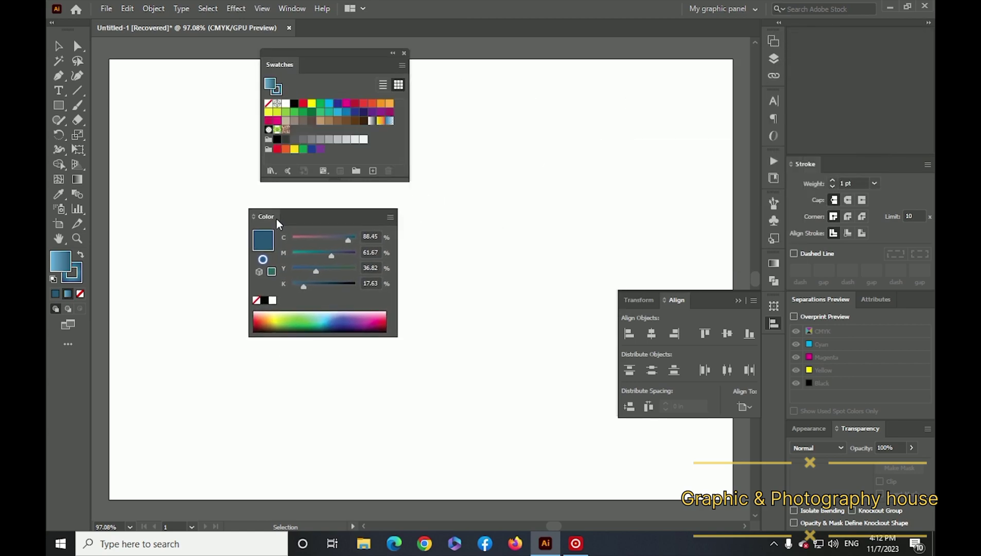
click(774, 263)
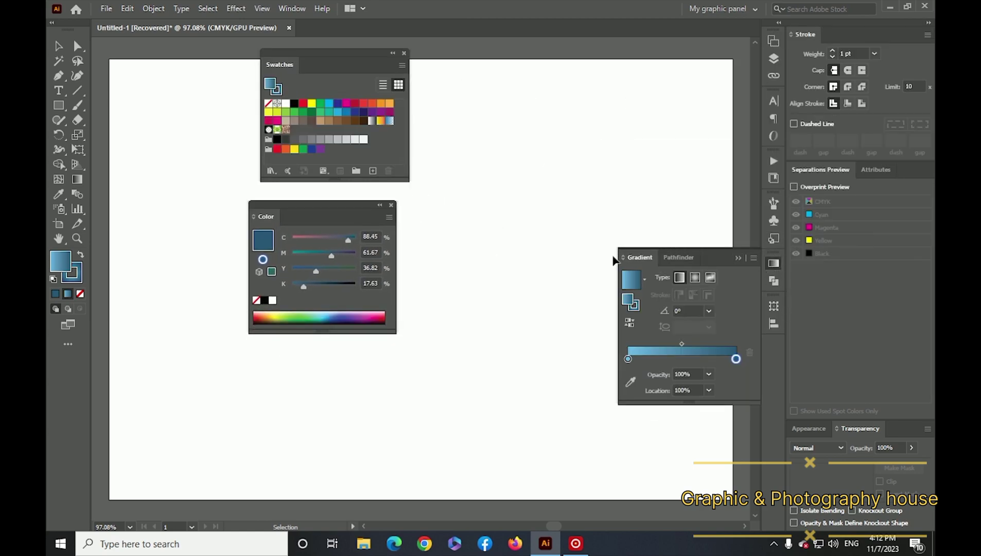
drag(629, 258, 447, 120)
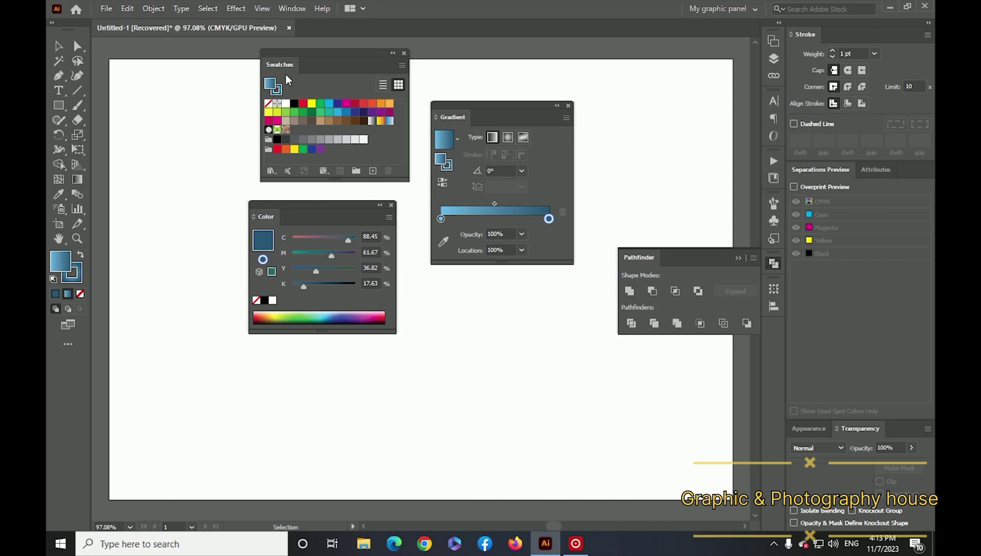
click(388, 219)
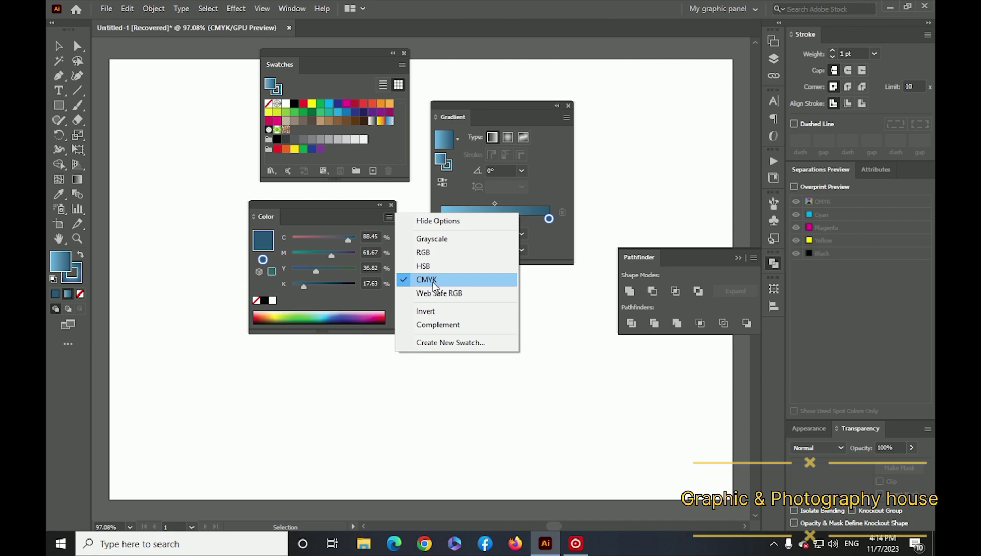
click(389, 217)
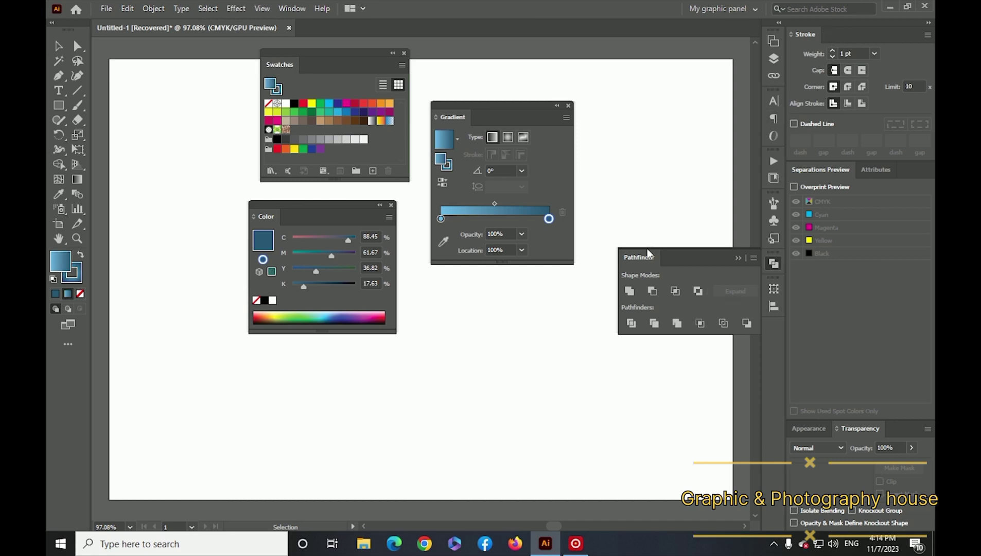
click(291, 8)
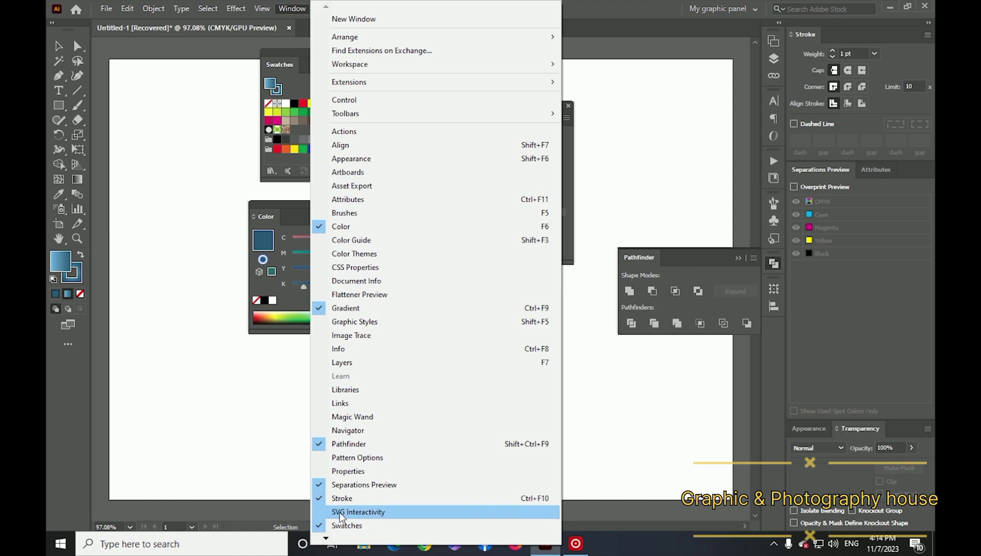
click(343, 466)
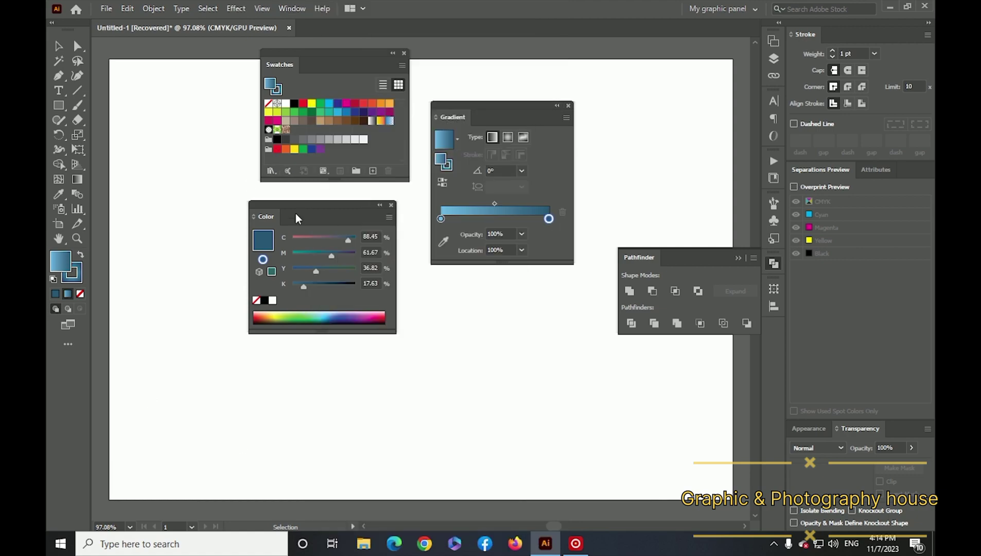
Step: Dock the Color and Gradient panels beneath Swatches to form one floating panel group
drag(296, 218, 310, 190)
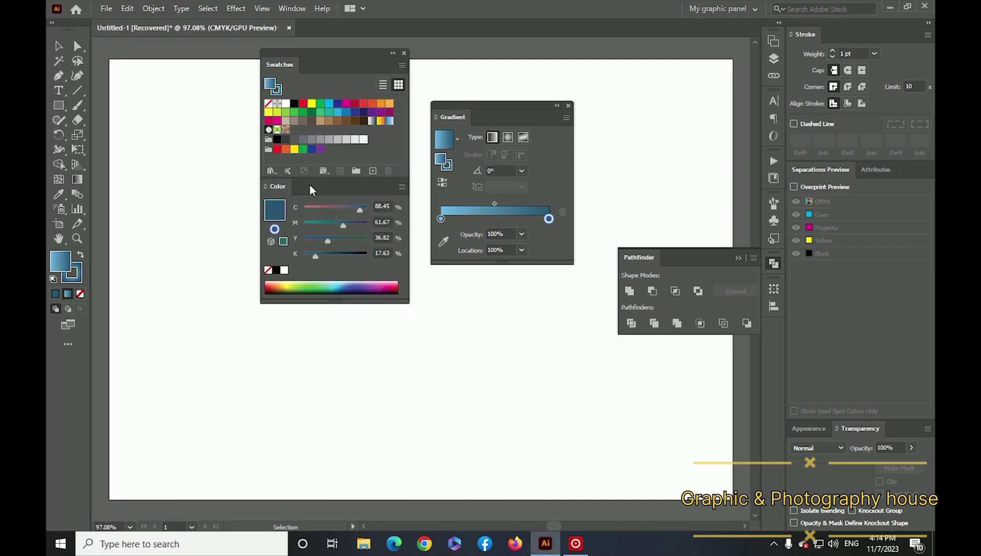
drag(486, 108, 320, 303)
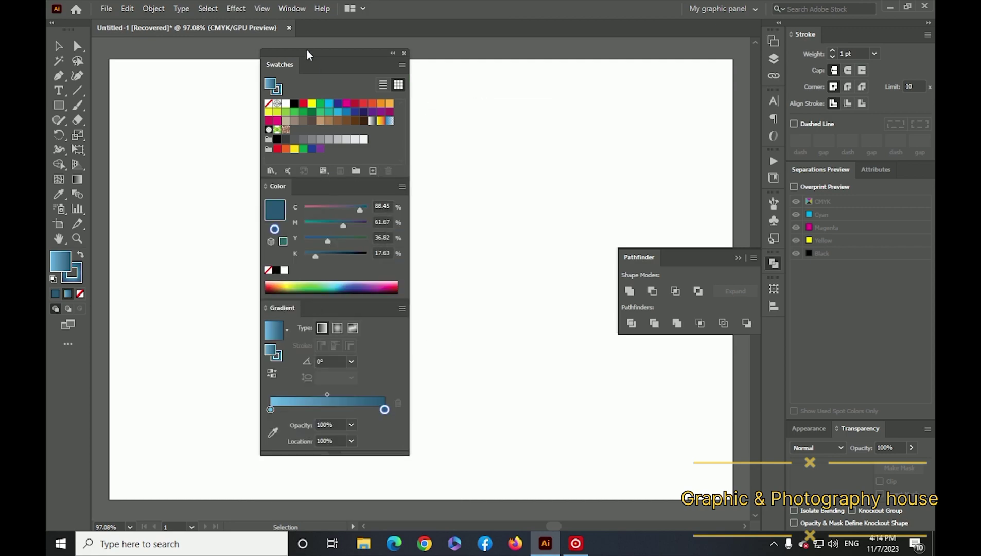
Step: Collapse the Pathfinder panel and the docked panel column, and move the floating Swatches, Color and Gradient group off most of the artboard
drag(307, 55, 596, 52)
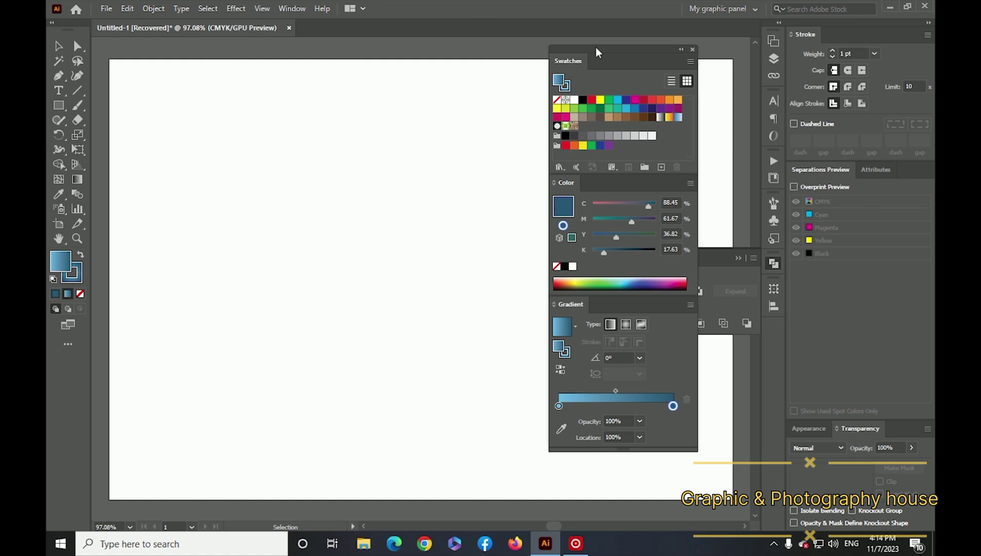
click(738, 259)
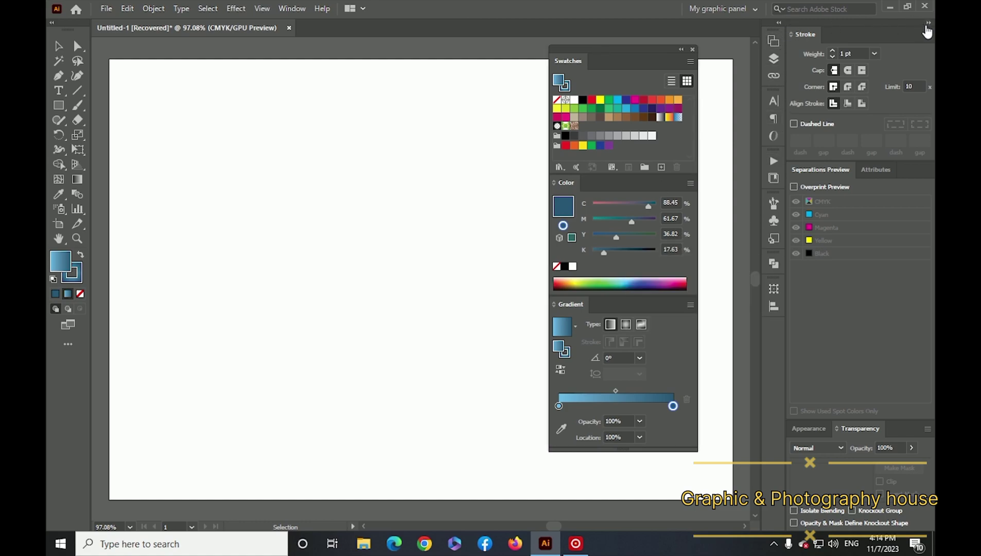
click(926, 24)
drag(609, 48, 759, 46)
Step: Draw a large rectangle in the upper part of the artboard
key(m)
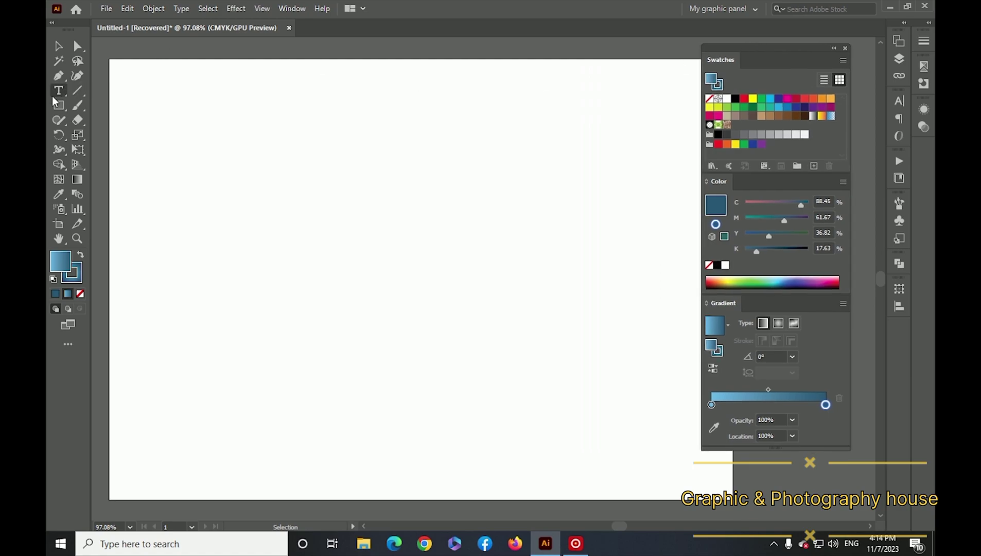
drag(184, 94, 525, 301)
click(59, 46)
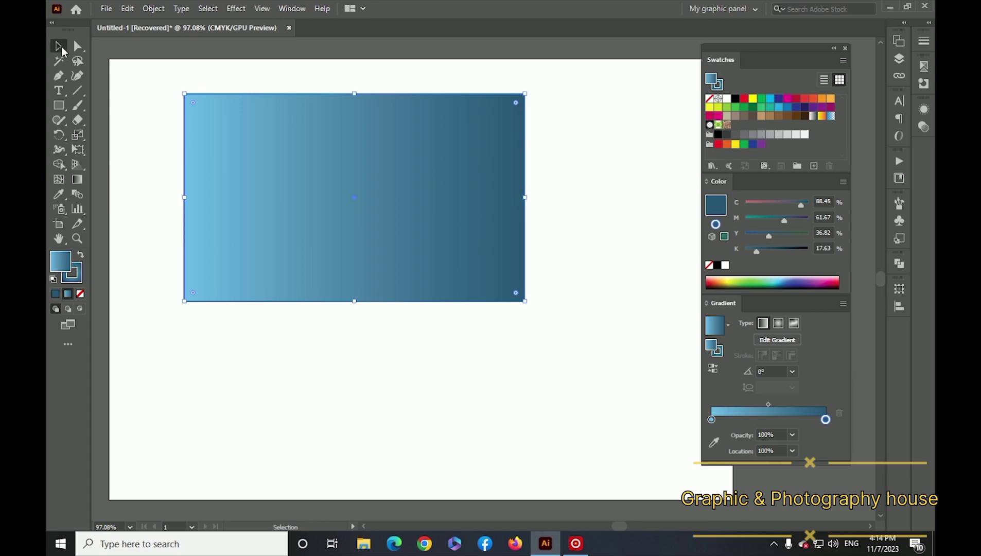
Step: Reset the rectangle to the default white fill and black stroke, and shift it slightly downward
click(56, 294)
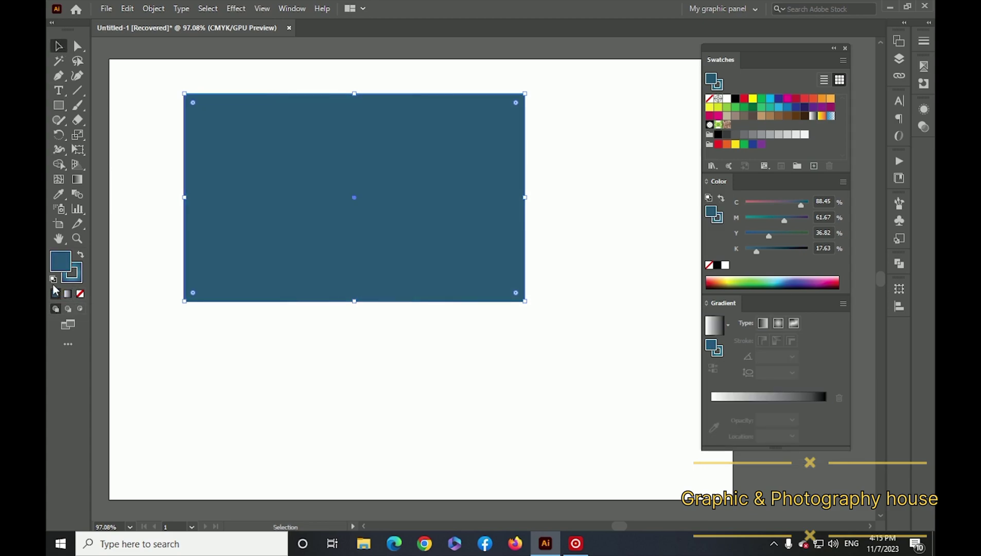
click(53, 280)
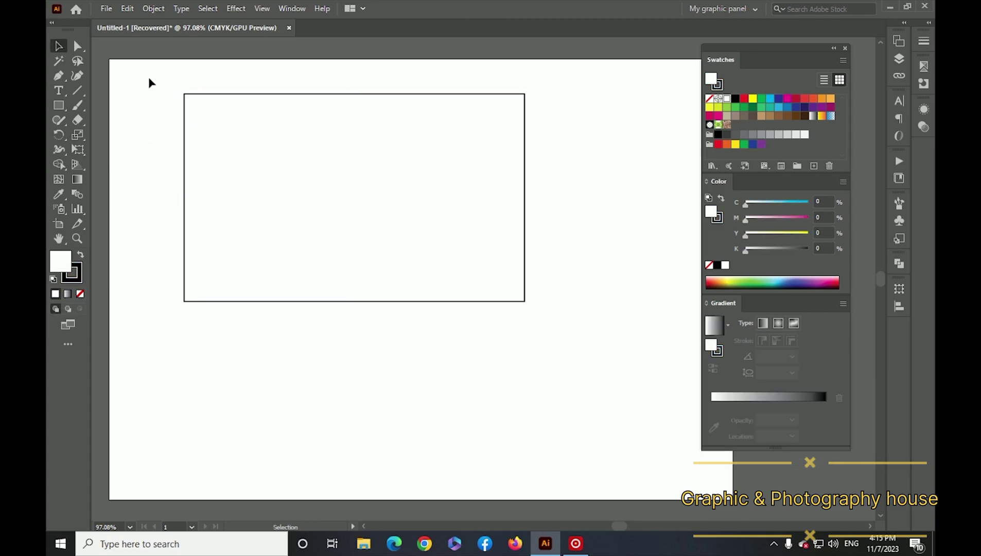
drag(149, 84, 388, 444)
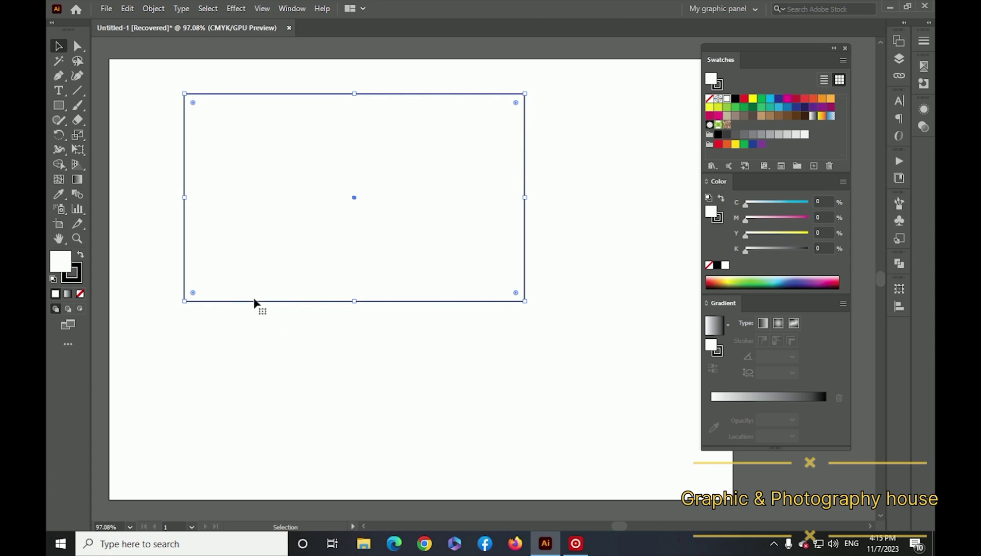
drag(252, 303, 257, 319)
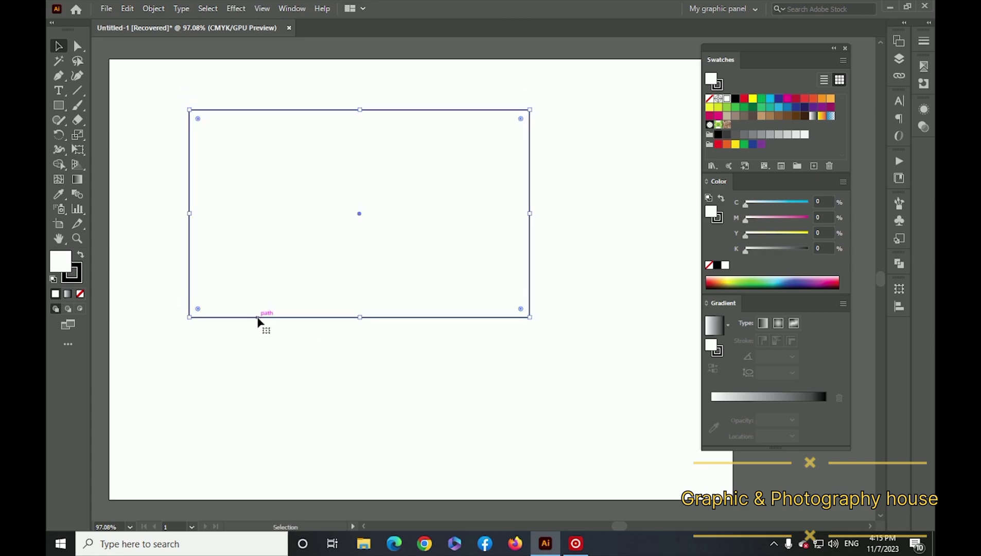
Step: Swap the selected rectangle's fill and stroke colors back and forth
click(156, 102)
drag(156, 102, 233, 350)
click(80, 254)
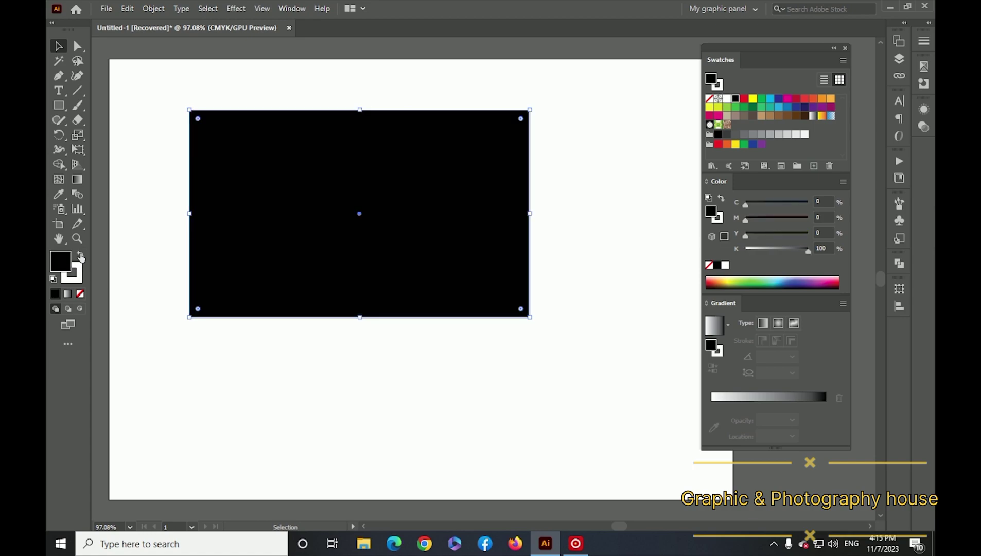
click(80, 255)
click(80, 255)
click(81, 255)
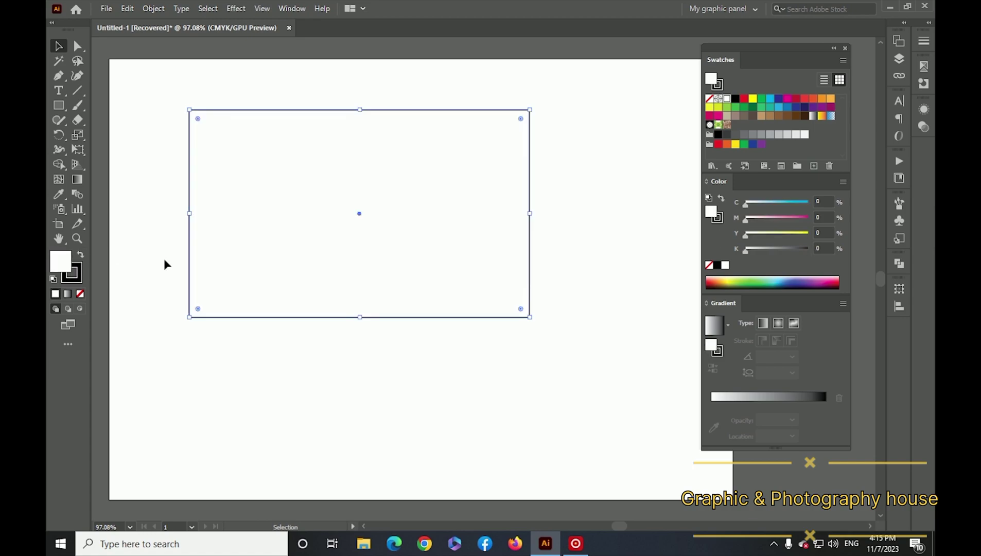
Step: Move the floating panel group beside the rectangle and try red, yellow, blue, orange and brown solid swatches as its fill, ending on a grey-brown
drag(734, 44, 602, 44)
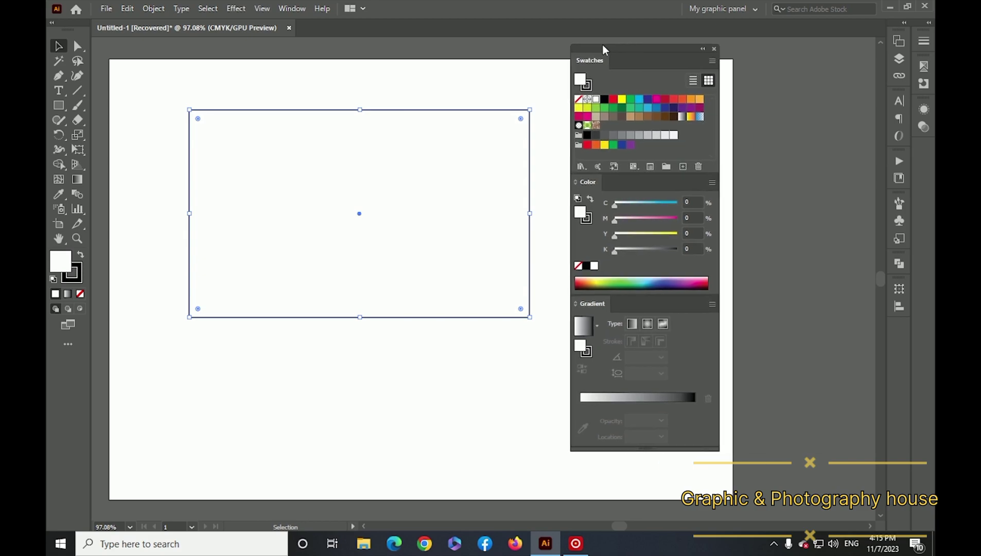
click(613, 99)
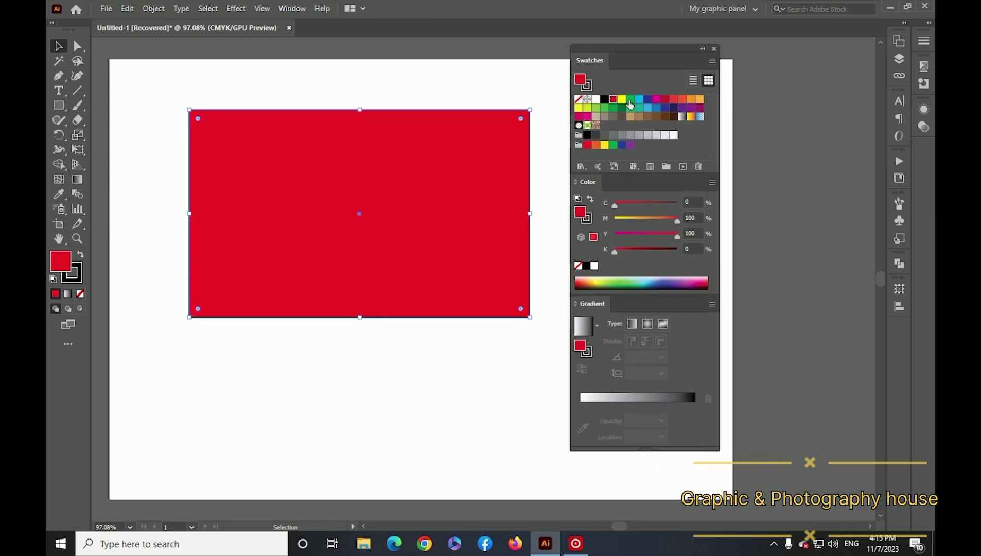
click(623, 101)
click(639, 99)
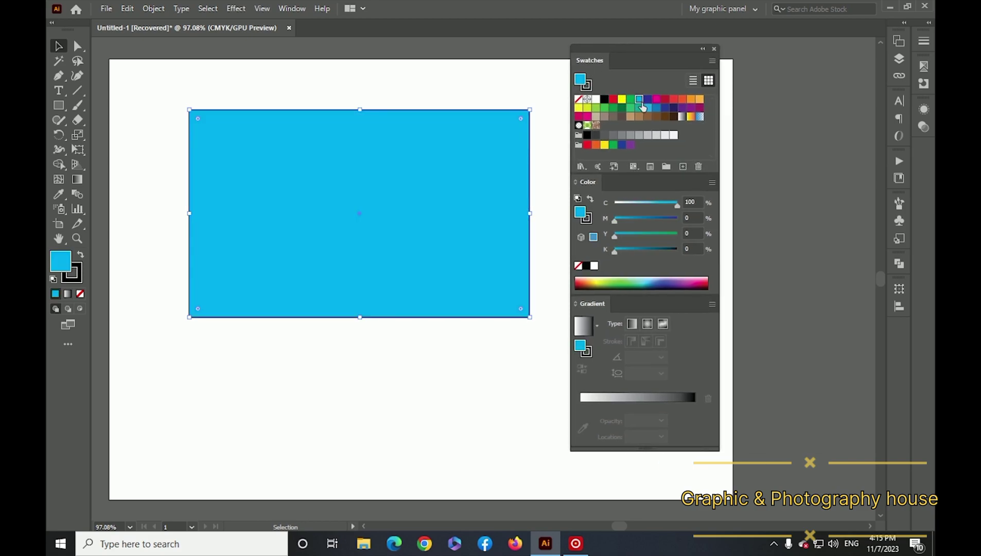
click(648, 99)
click(665, 99)
click(674, 99)
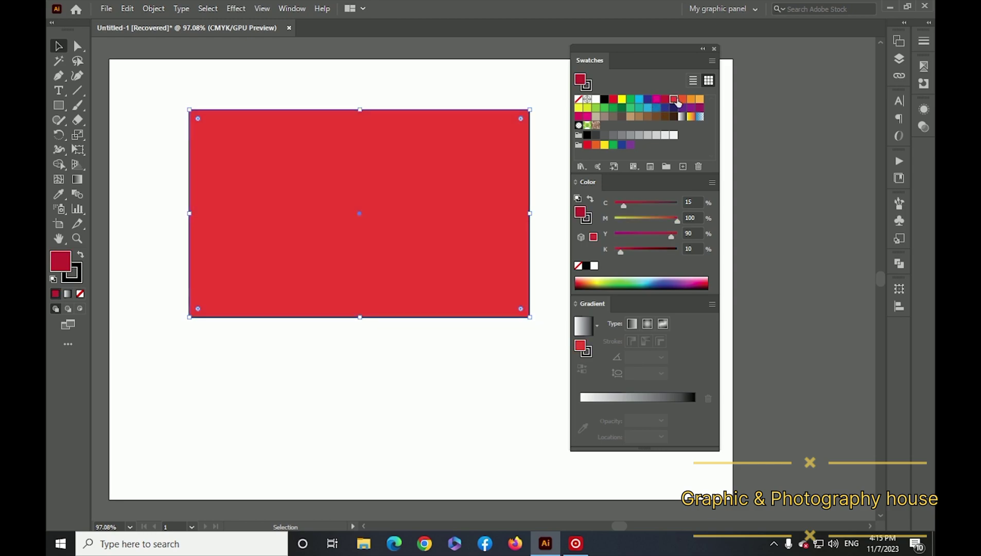
click(691, 98)
click(673, 117)
click(630, 116)
click(613, 116)
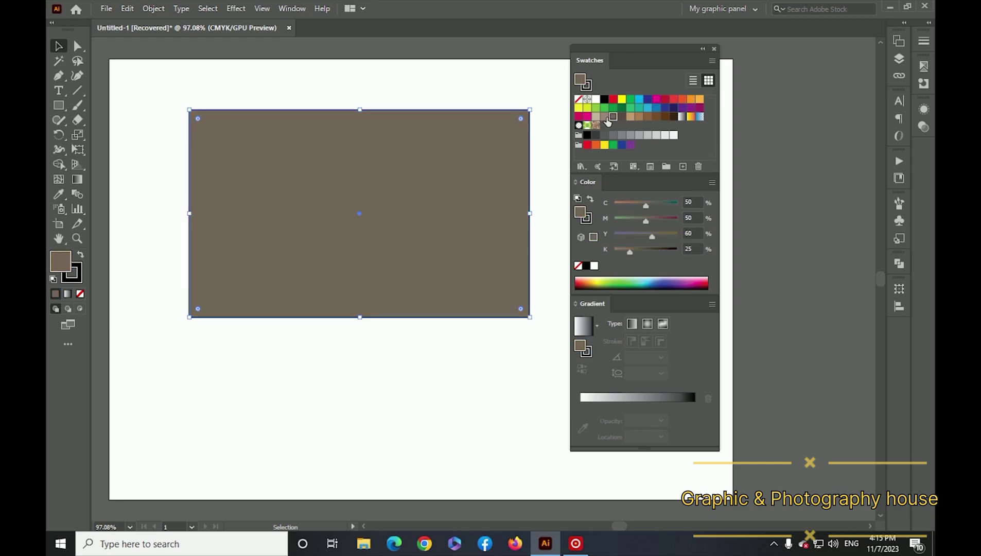
Step: Try the pattern swatches and the black-and-white radial gradient swatch as the rectangle's fill, ending on the brown swirl pattern
click(587, 126)
click(578, 125)
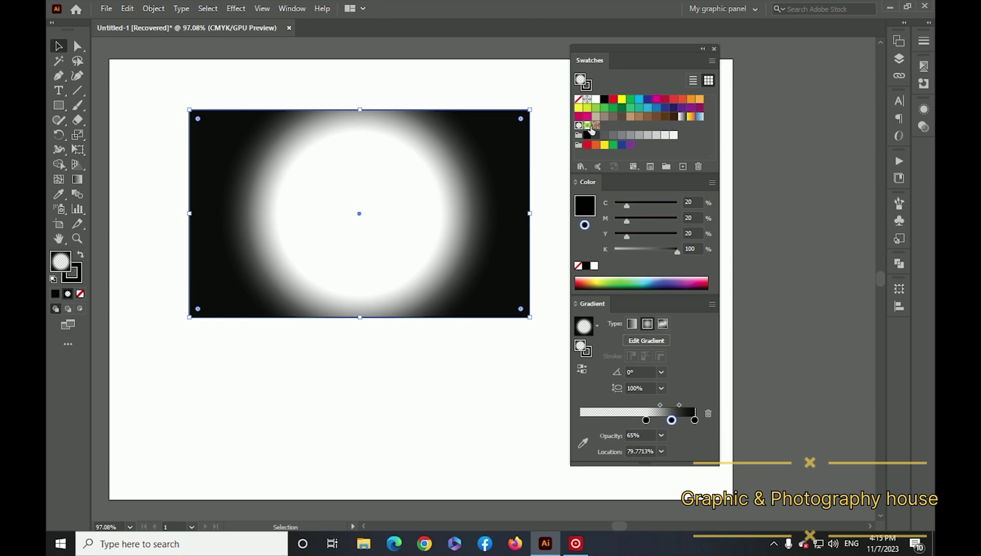
click(596, 125)
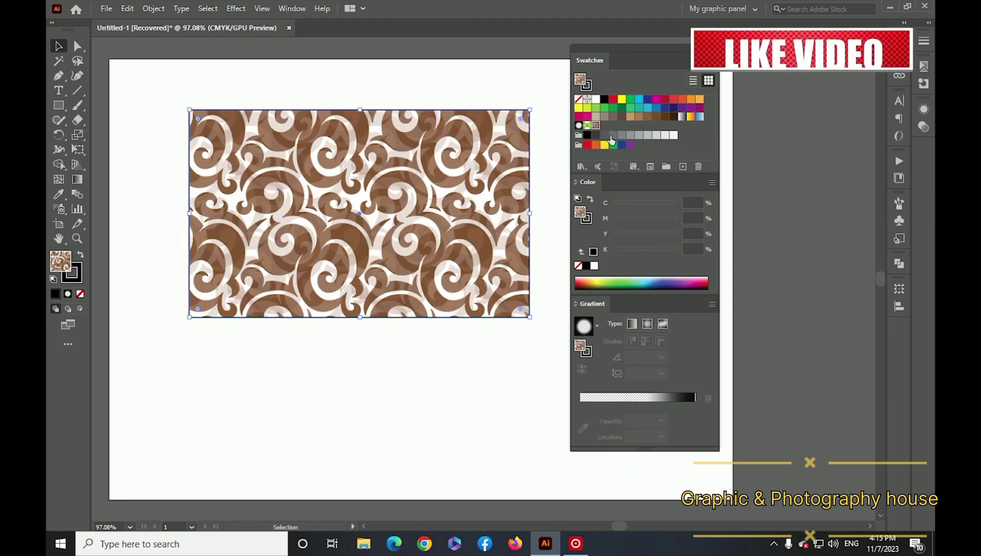
Step: Try several fills from the bright color group on the rectangle, finishing with its red swatch
click(587, 145)
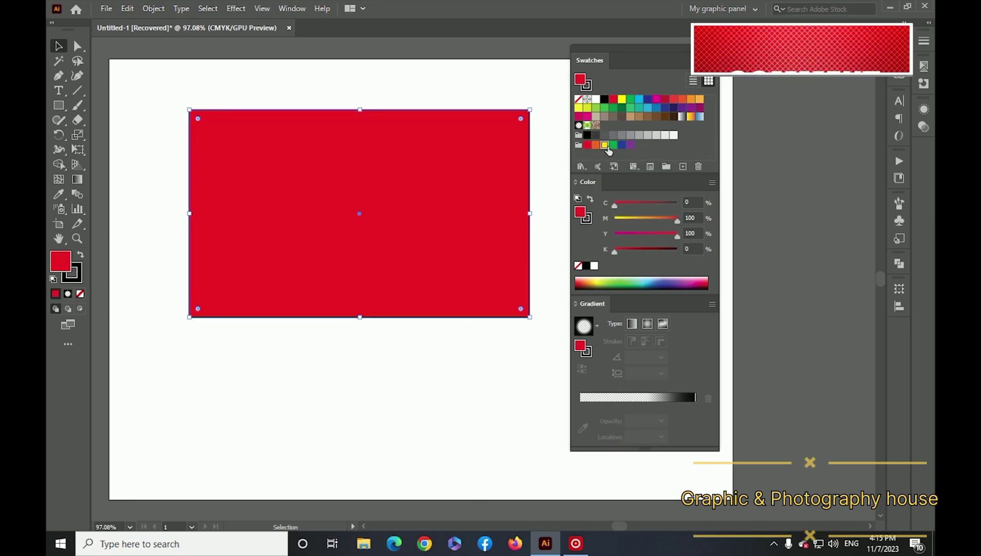
click(604, 144)
click(621, 145)
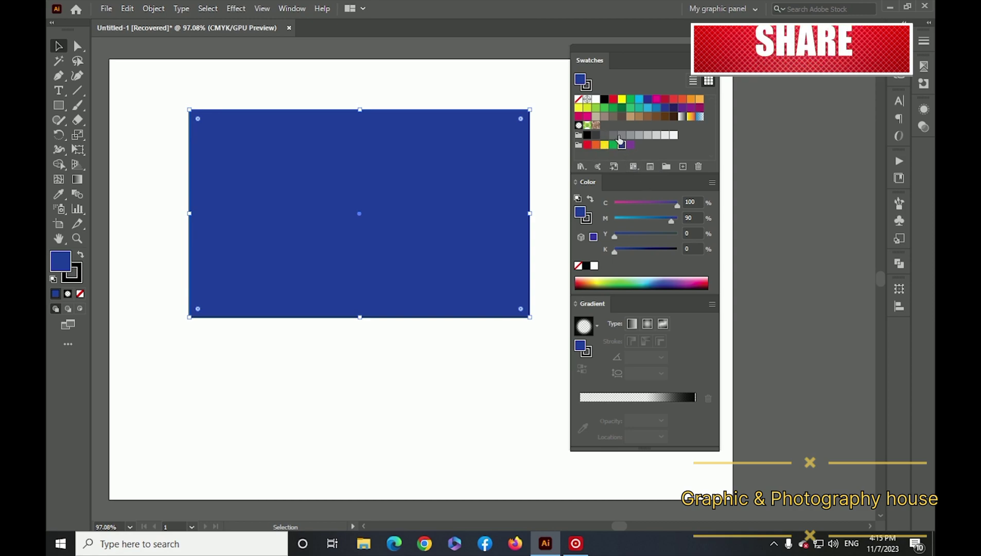
click(604, 145)
click(587, 145)
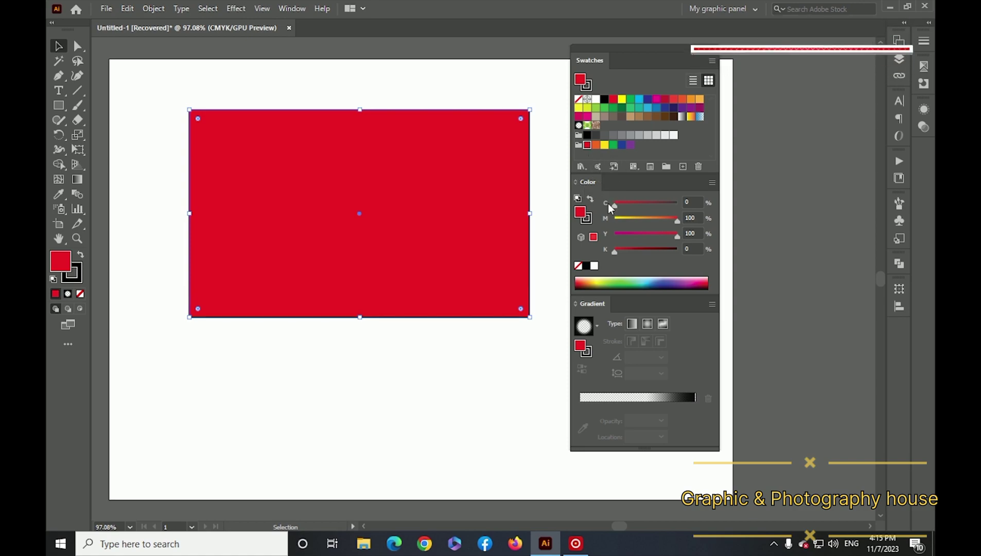
Step: Adjust the rectangle's fill to 57% cyan and 62% magenta, and switch the color sliders to RGB
drag(615, 206, 650, 208)
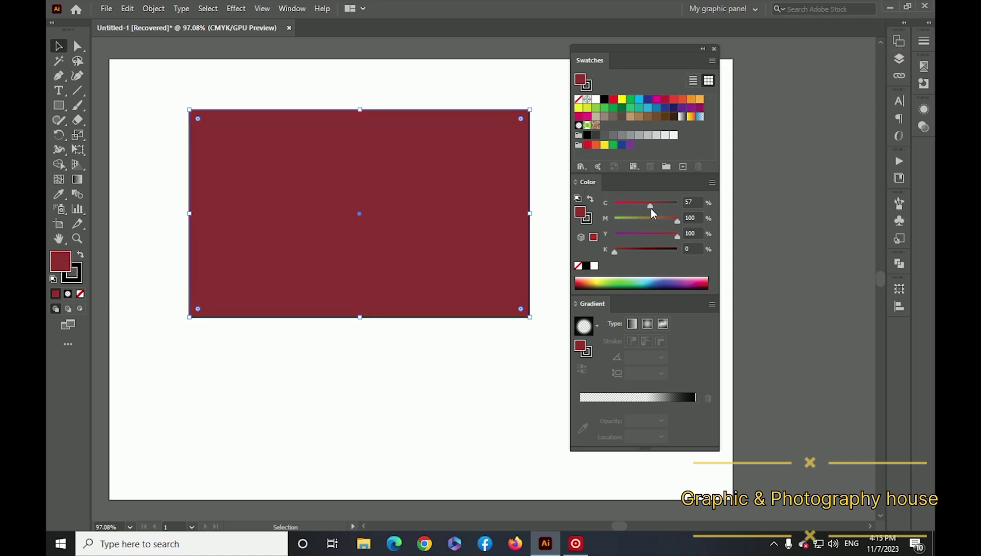
click(653, 219)
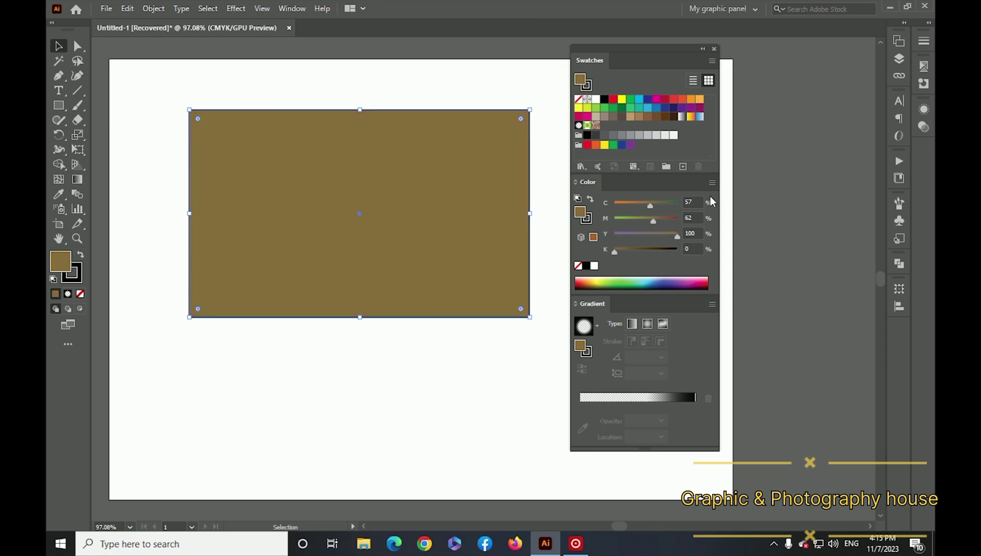
click(713, 182)
click(722, 218)
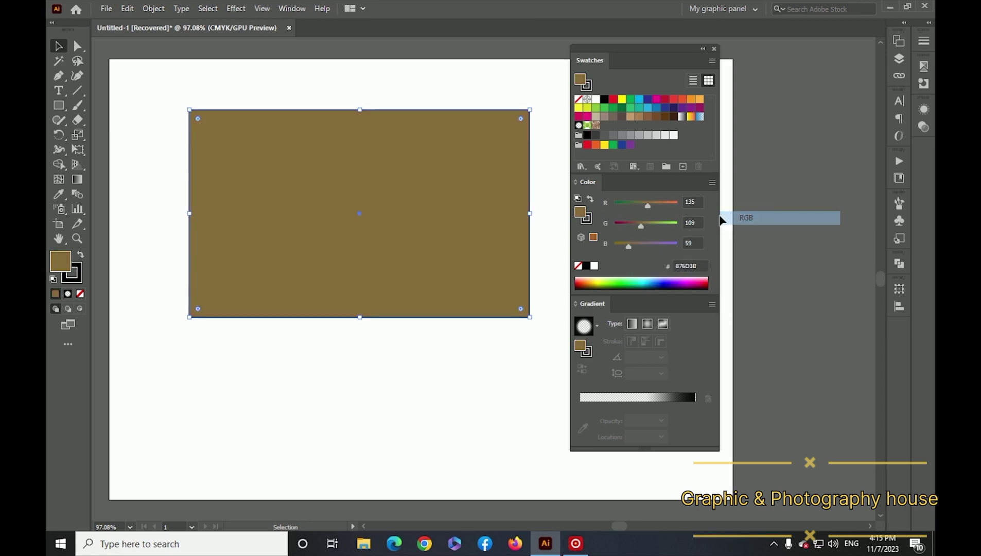
Step: Adjust the brown rectangle's fill with the RGB color sliders
drag(645, 206, 634, 248)
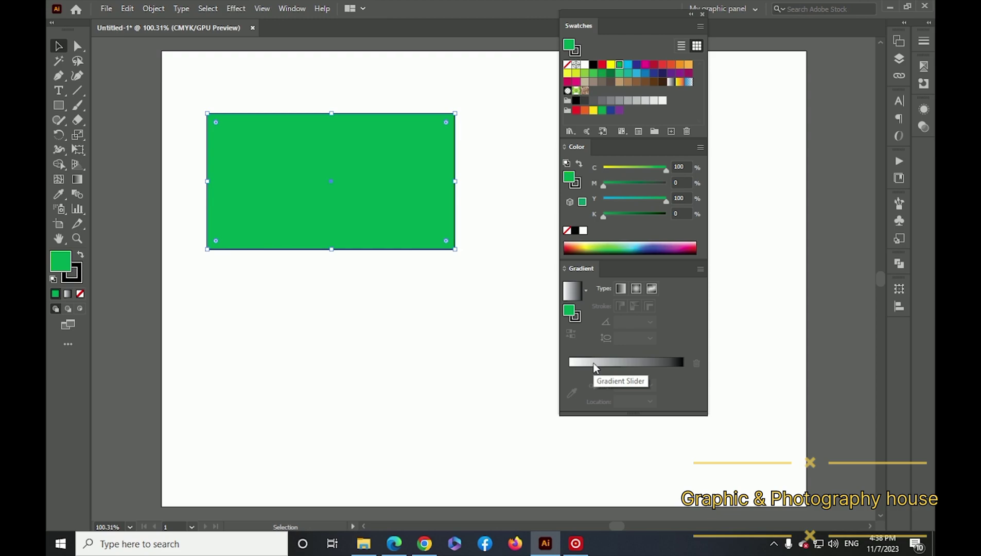
Step: Apply the linear white-to-black gradient to the green rectangle's fill, moving the black stop to about 92.55% and the midpoint to about 52%
click(593, 363)
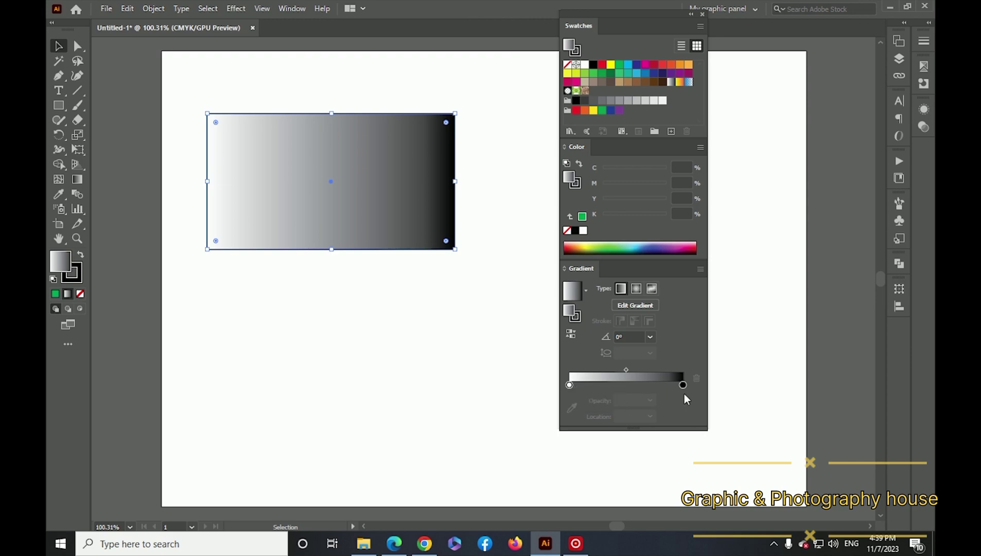
mouse_move(682, 385)
mouse_down()
mouse_move(611, 385)
mouse_move(674, 385)
mouse_up()
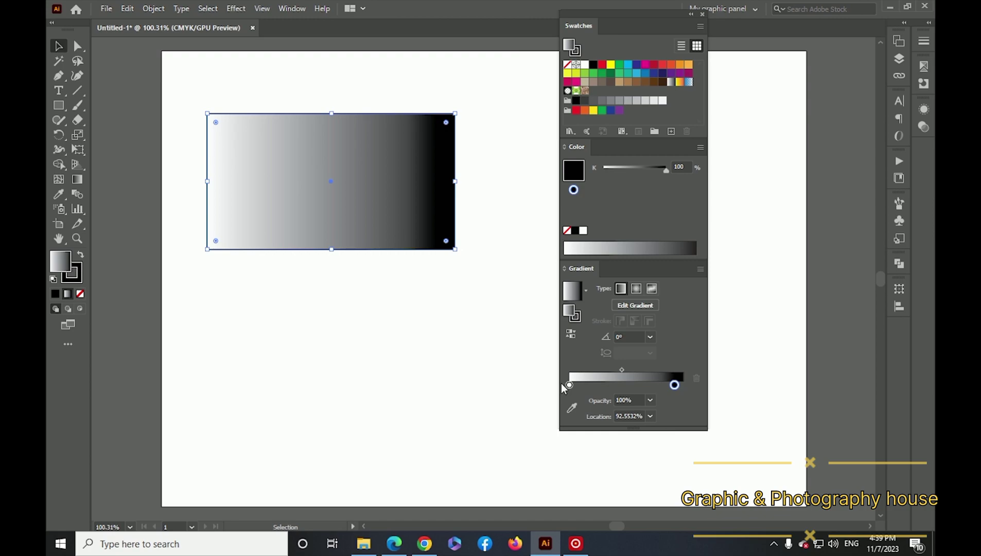
mouse_move(569, 385)
mouse_down()
mouse_move(614, 389)
mouse_move(552, 390)
mouse_up()
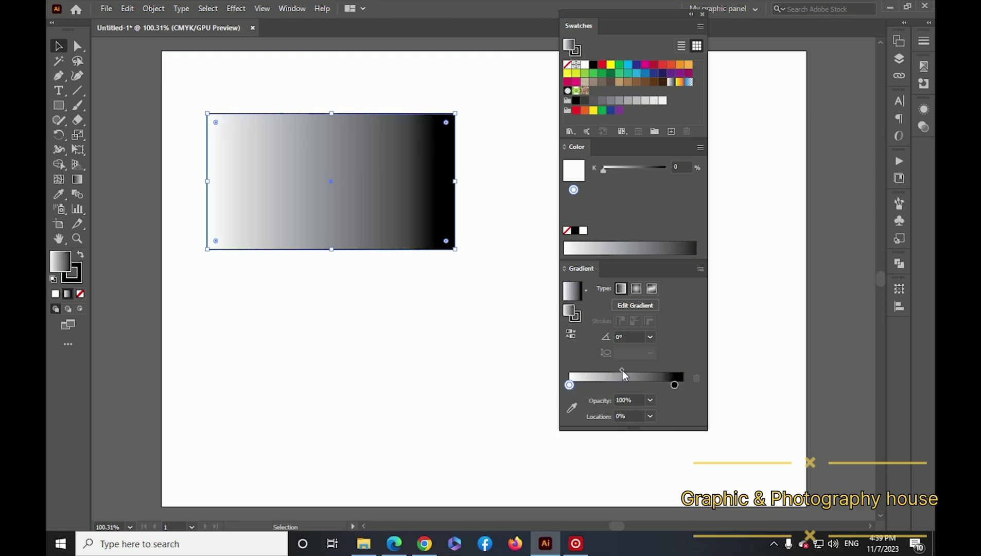
mouse_move(622, 369)
mouse_down()
mouse_move(599, 370)
mouse_move(656, 374)
mouse_move(624, 374)
mouse_up()
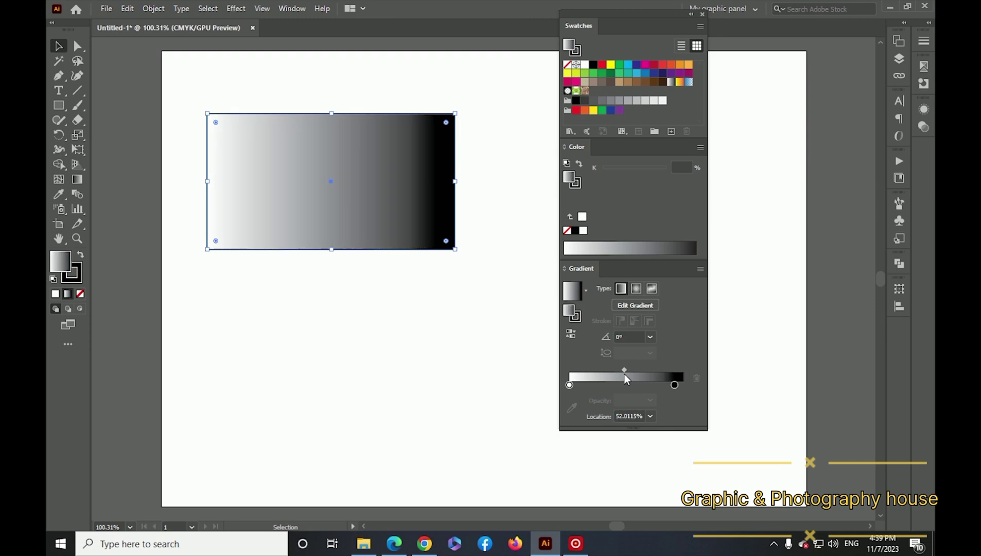
Step: Switch the gradient's white start stop to CMYK, enlarge the color spectrum, and pick red at about 2% cyan, 100% magenta and 90% yellow
click(569, 385)
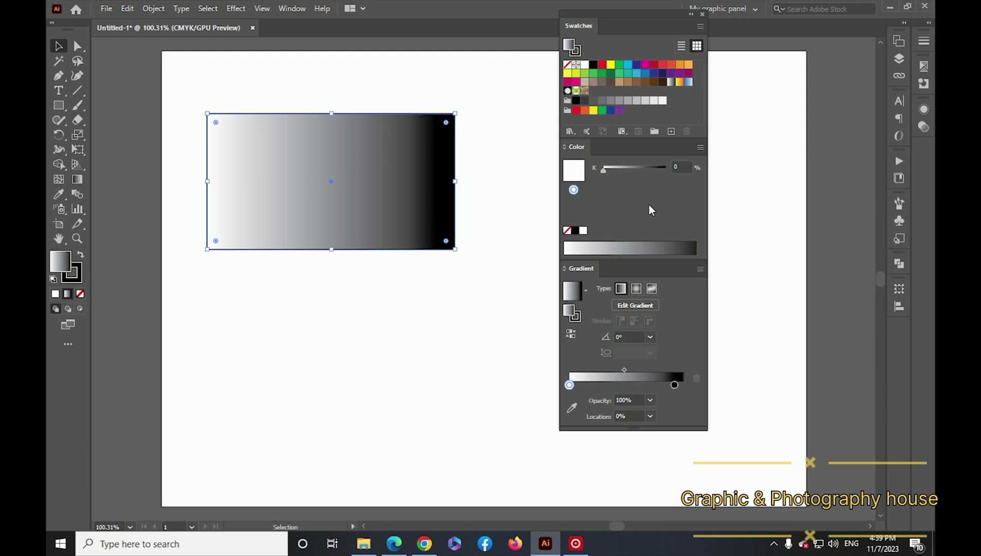
click(701, 148)
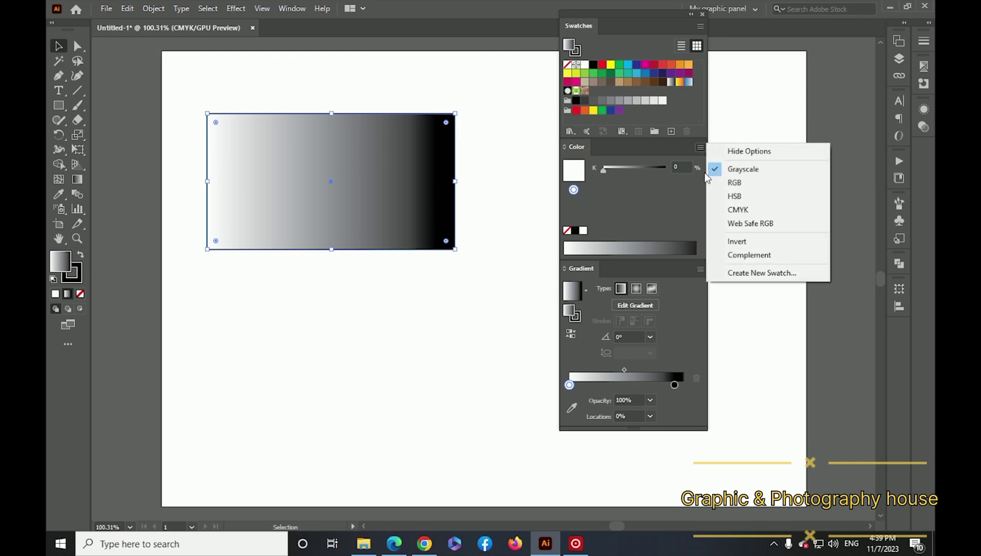
click(722, 209)
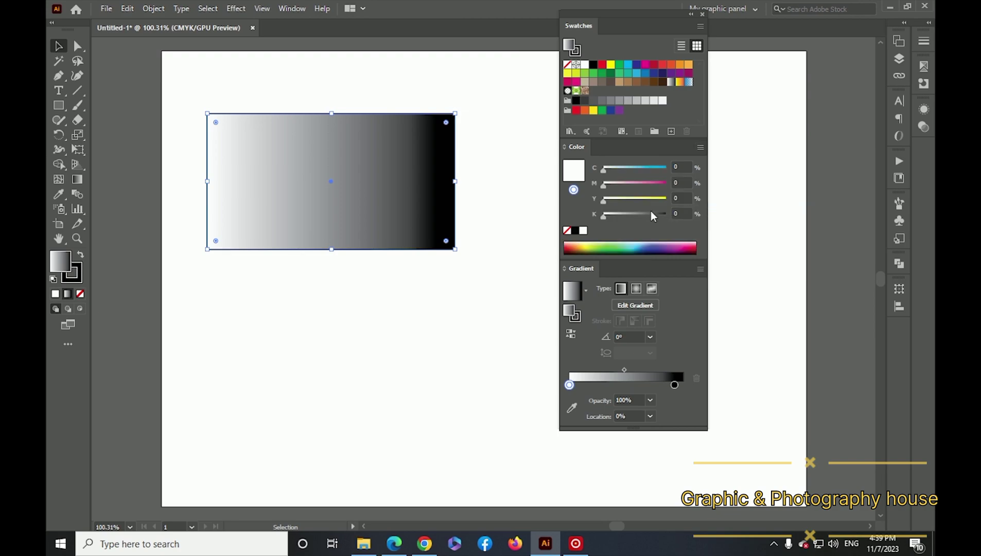
drag(601, 261, 607, 316)
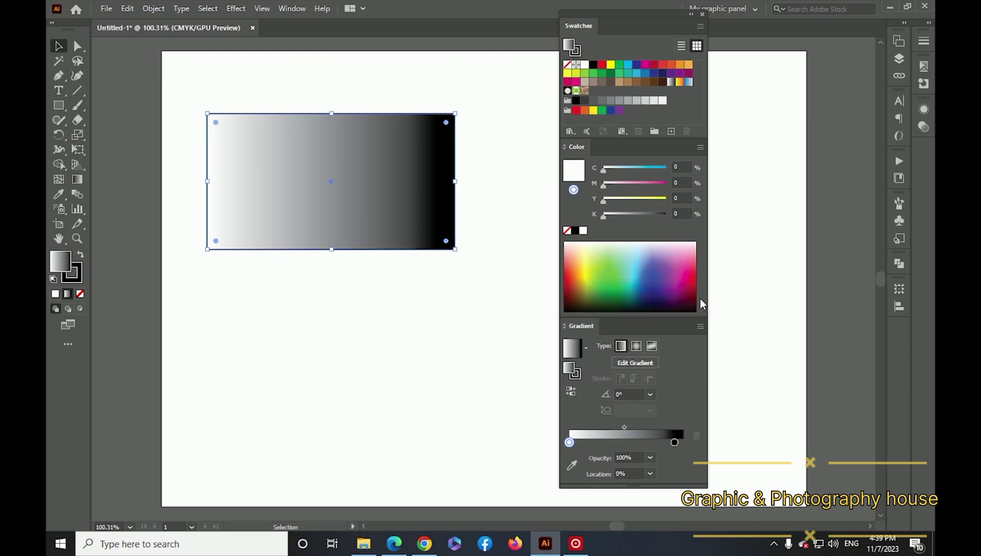
click(694, 275)
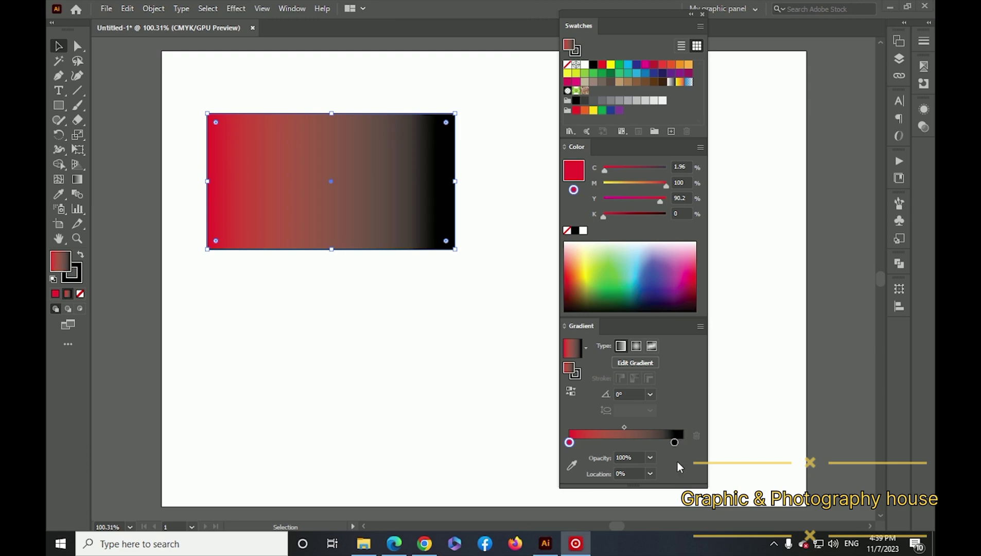
Step: Switch the gradient's black end stop to CMYK and color it pink with about 76% magenta, 25% yellow and 34% black
click(675, 442)
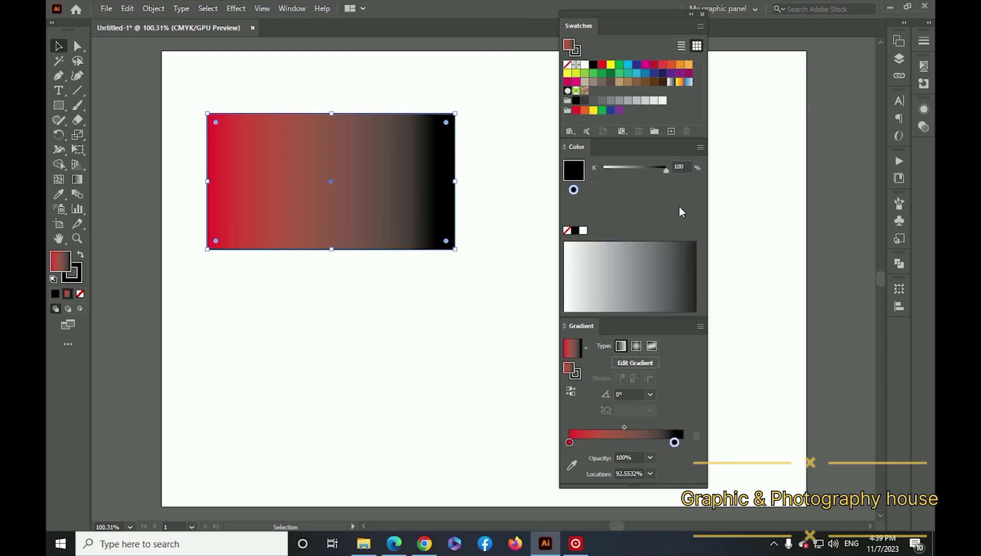
click(700, 148)
click(724, 209)
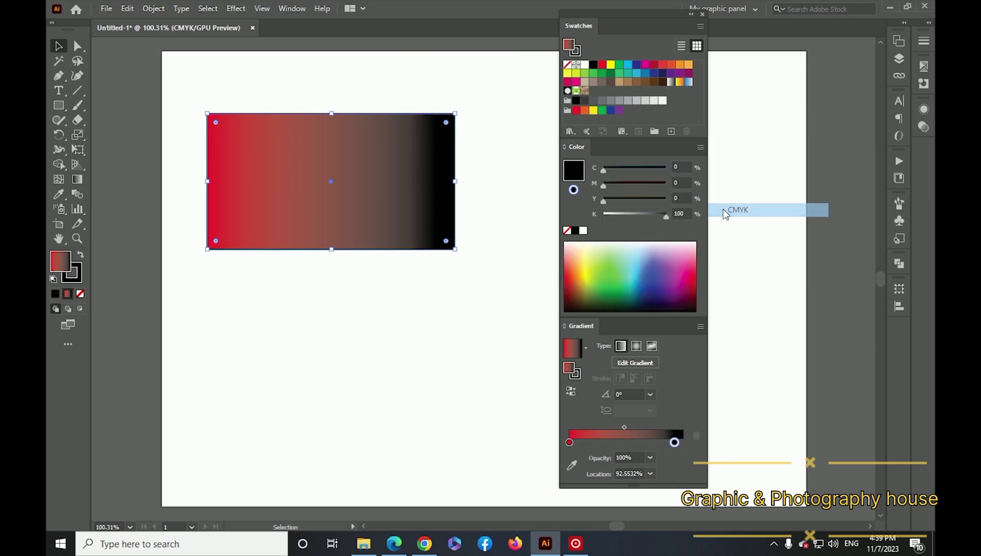
click(695, 257)
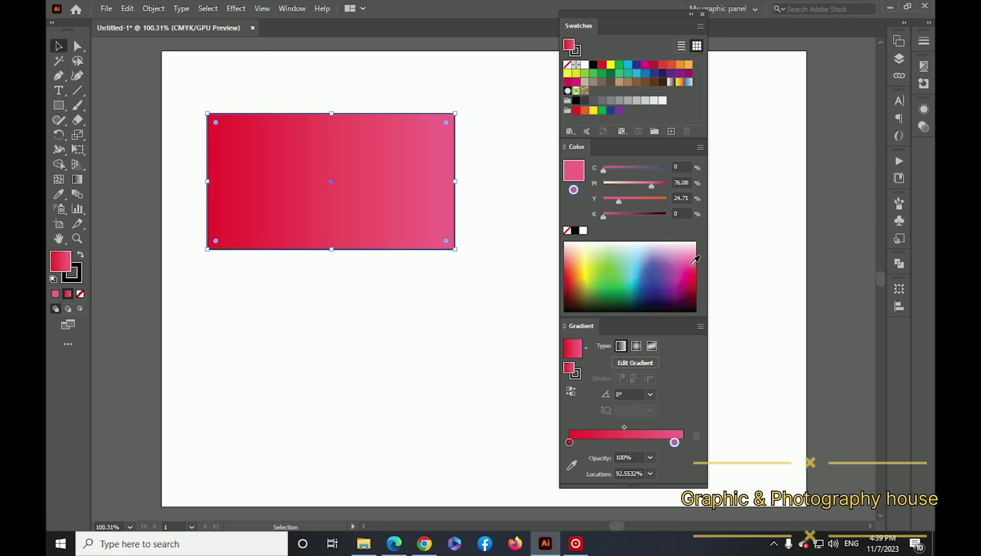
drag(604, 215, 627, 221)
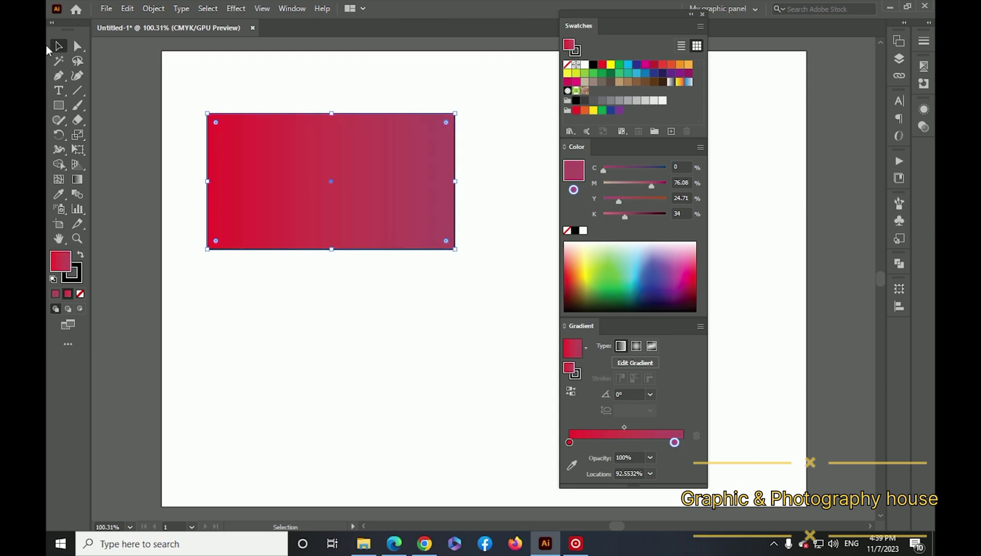
Step: Move the rectangle slightly left and down, then shift its gradient end stop to about 96.76% and its midpoint toward that end
click(301, 106)
drag(346, 178, 319, 184)
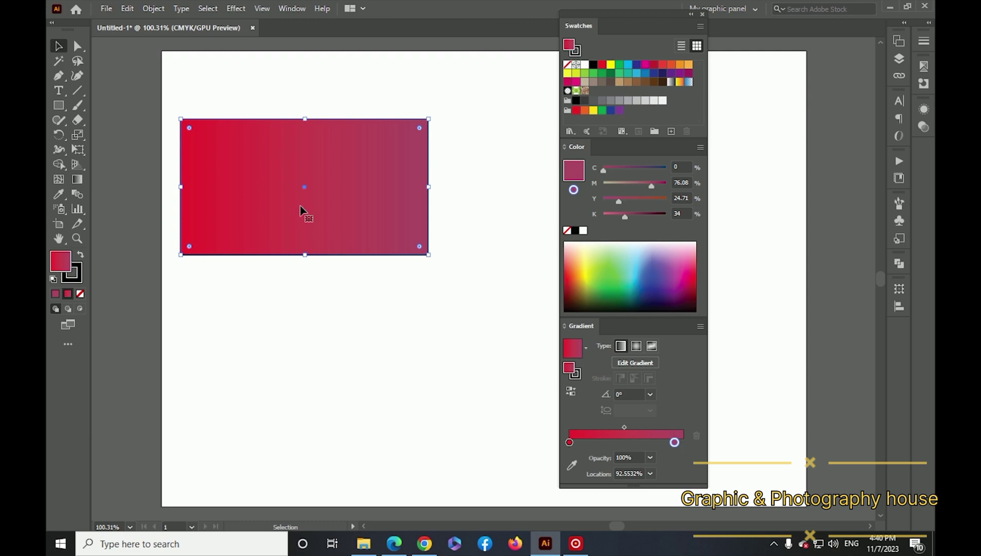
click(78, 180)
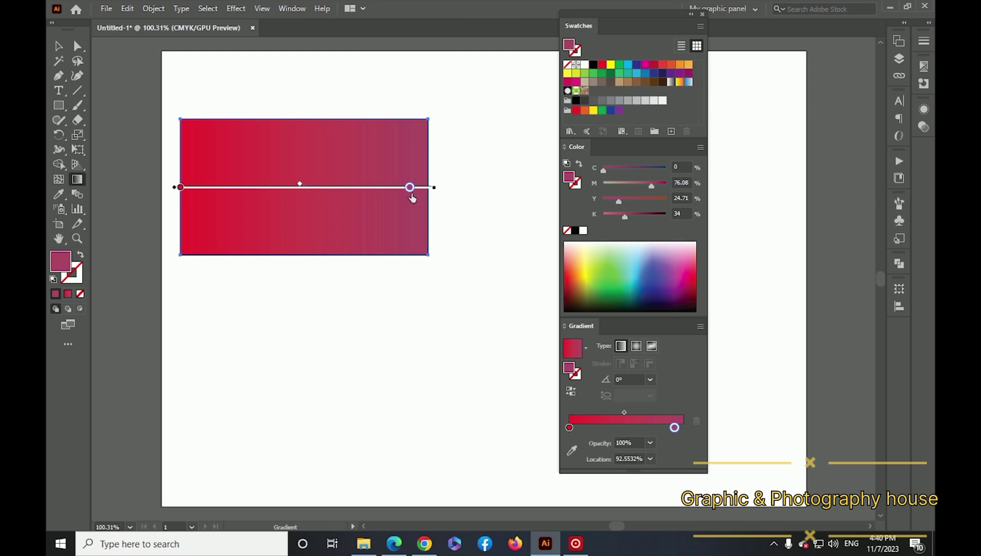
drag(410, 188, 421, 189)
mouse_move(306, 187)
mouse_down()
mouse_move(250, 185)
mouse_move(321, 187)
mouse_up()
Step: Redraw the red-to-mauve gradient diagonally, vertically and horizontally, shifting its midpoint toward the start, and finish with a vertical direction at -90°
mouse_move(230, 135)
mouse_down()
mouse_move(296, 205)
mouse_move(356, 308)
mouse_move(355, 256)
mouse_up()
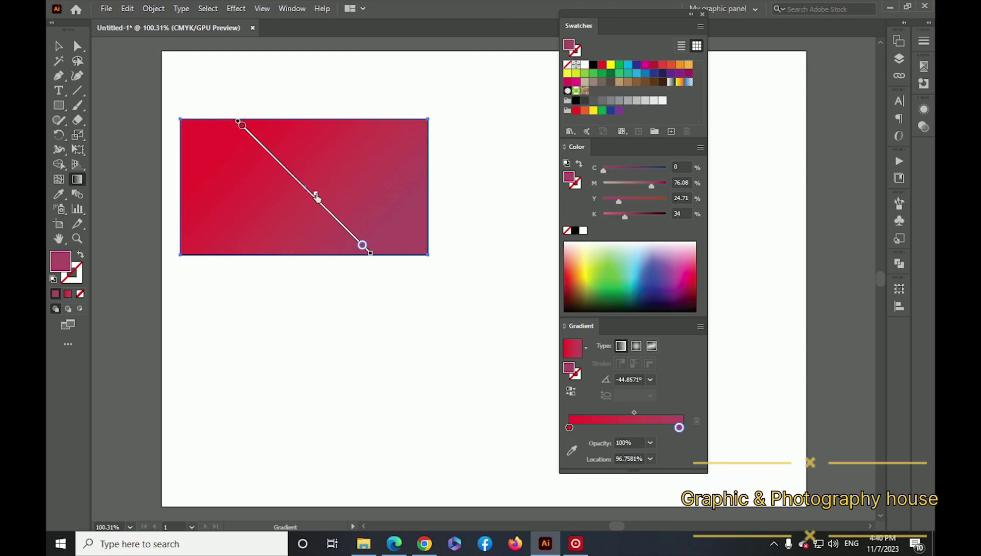
drag(316, 196, 297, 177)
drag(301, 126, 304, 248)
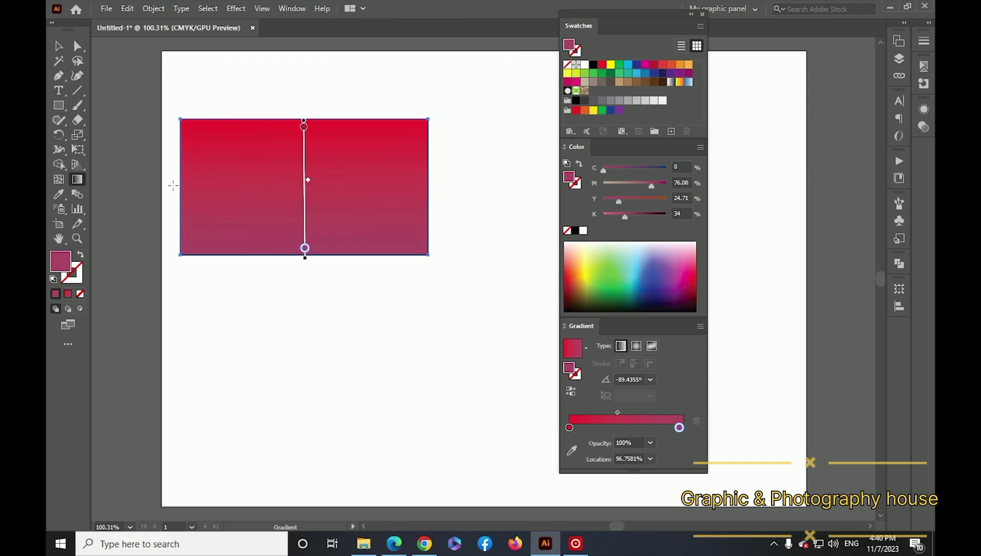
drag(187, 192, 441, 185)
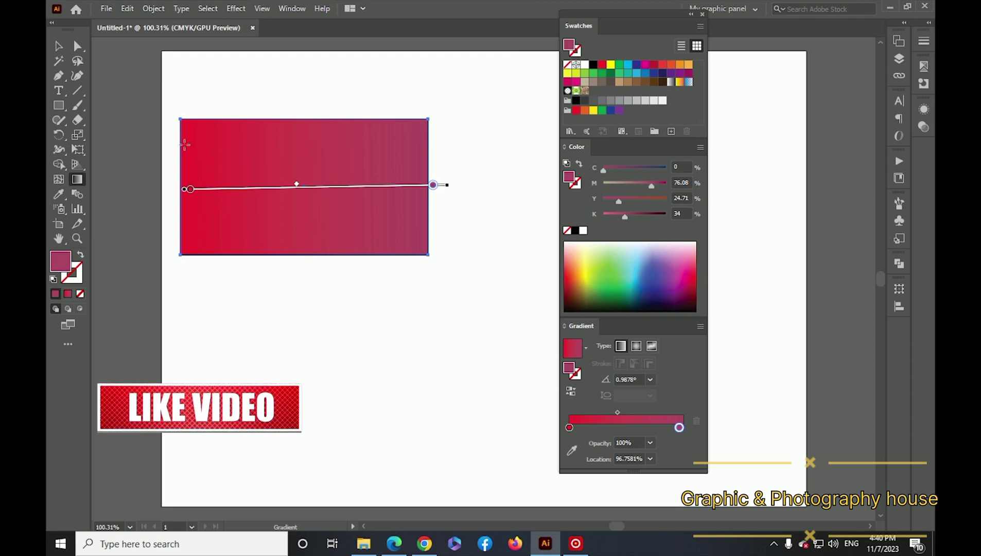
drag(184, 180, 420, 180)
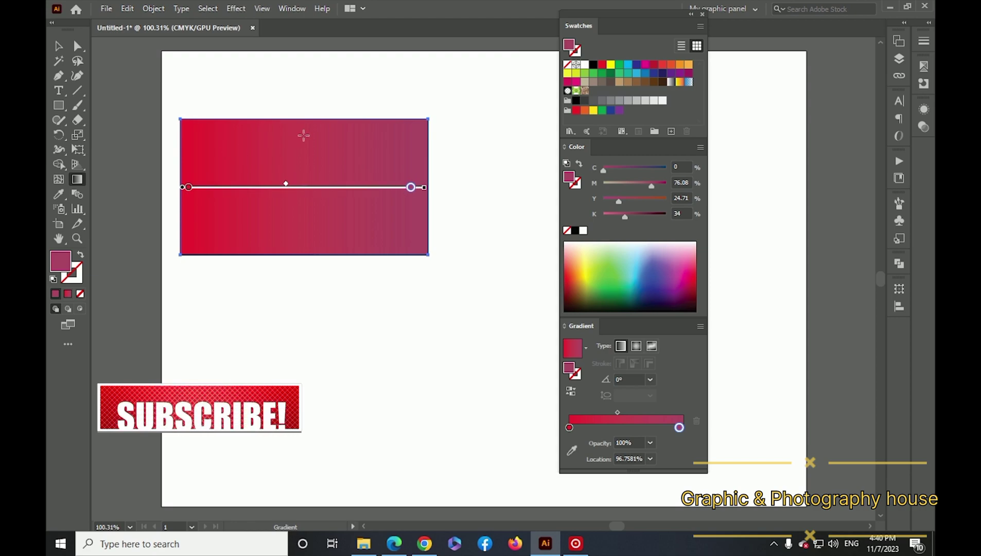
drag(314, 124, 319, 245)
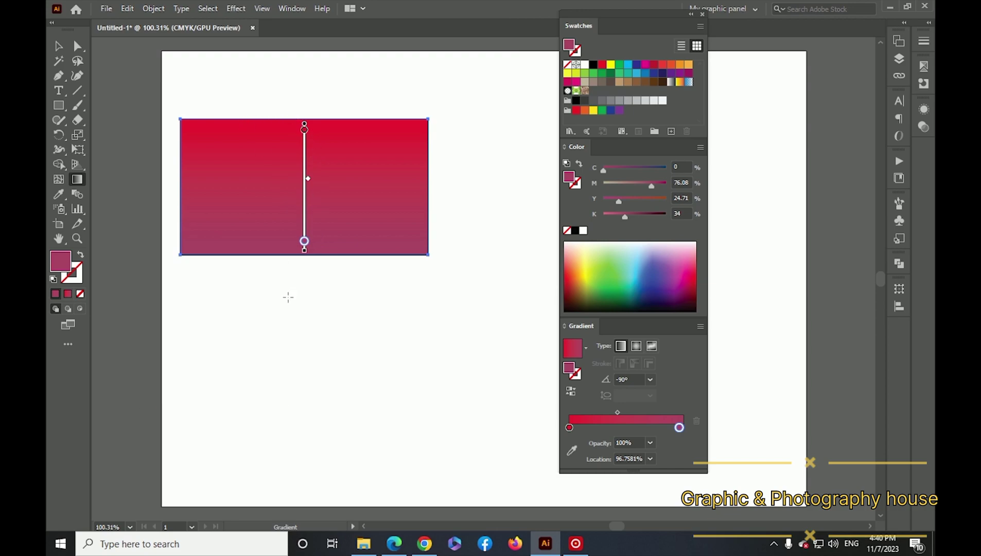
Step: Recolor the vertical gradient's start stop yellow and its end stop dark olive from the CMYK spectrum
click(570, 427)
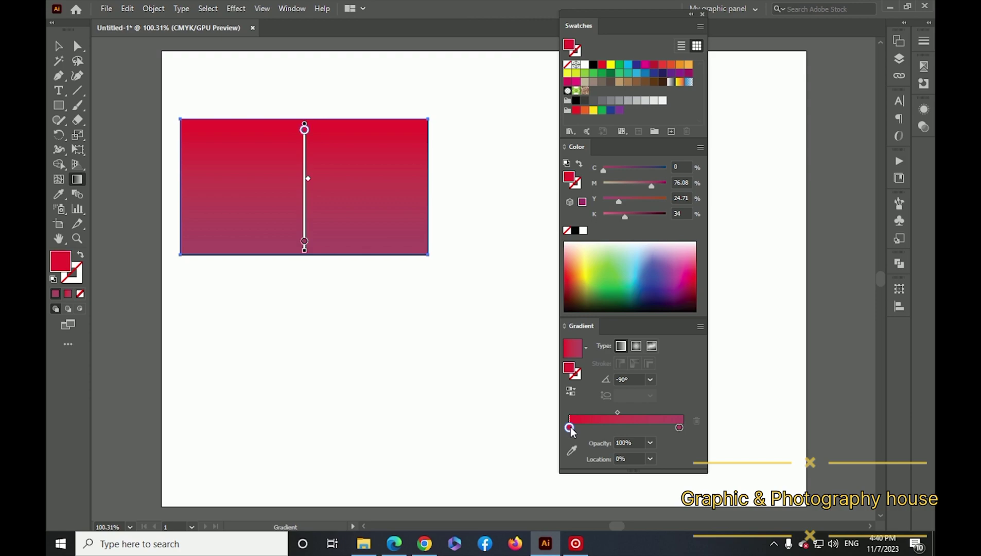
click(590, 273)
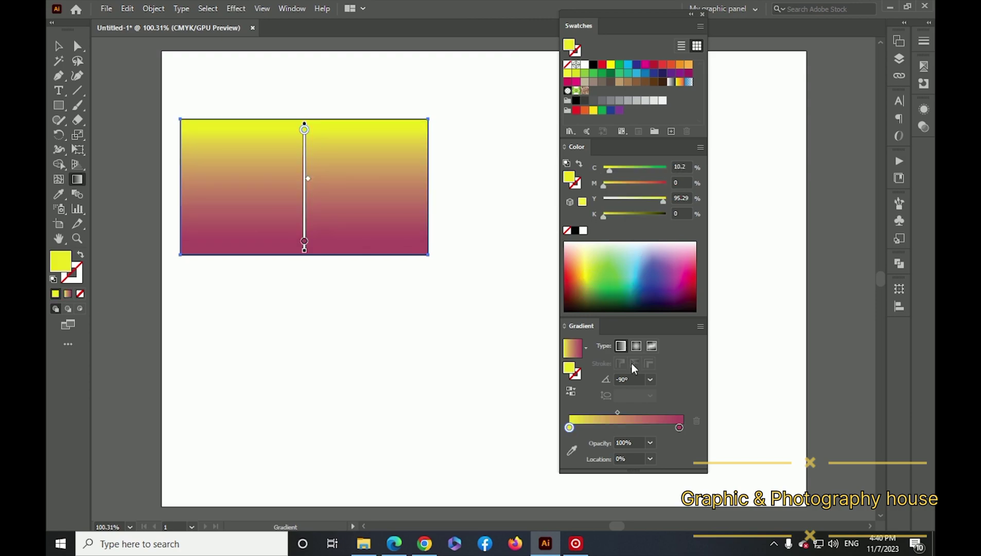
click(679, 427)
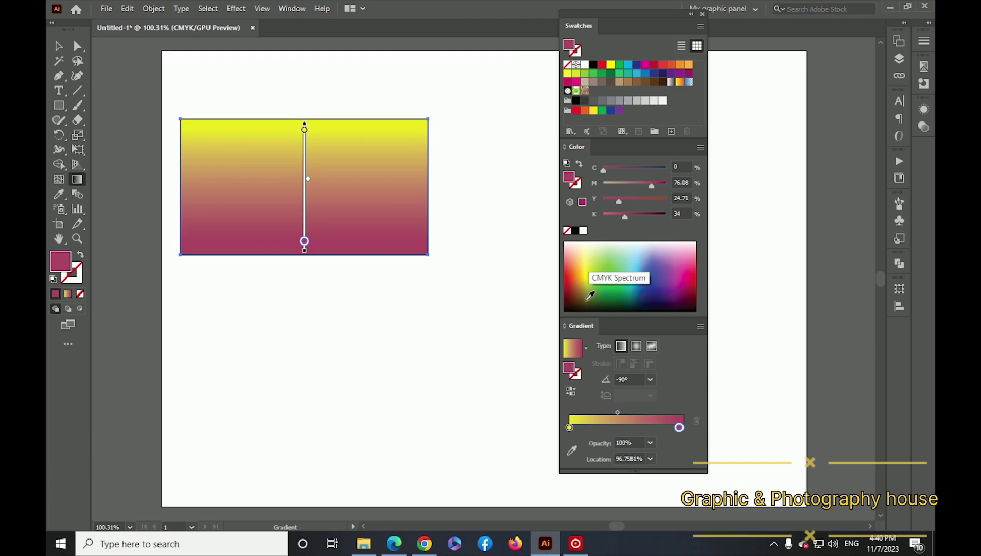
click(590, 298)
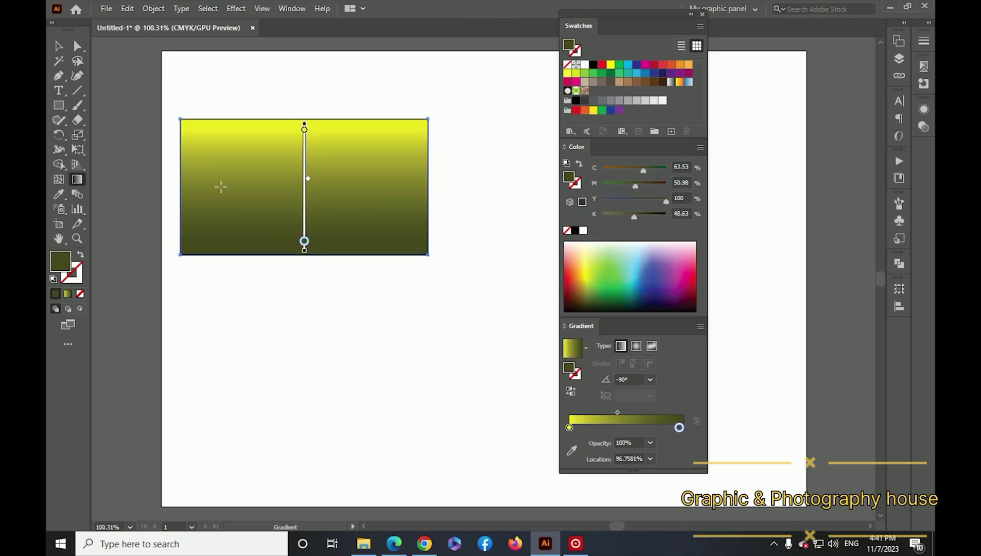
Step: Redraw the yellow-to-olive gradient nearly horizontally, move its midpoint and end stop outward to 100%, and rotate it to about 23.87°
drag(206, 184, 365, 189)
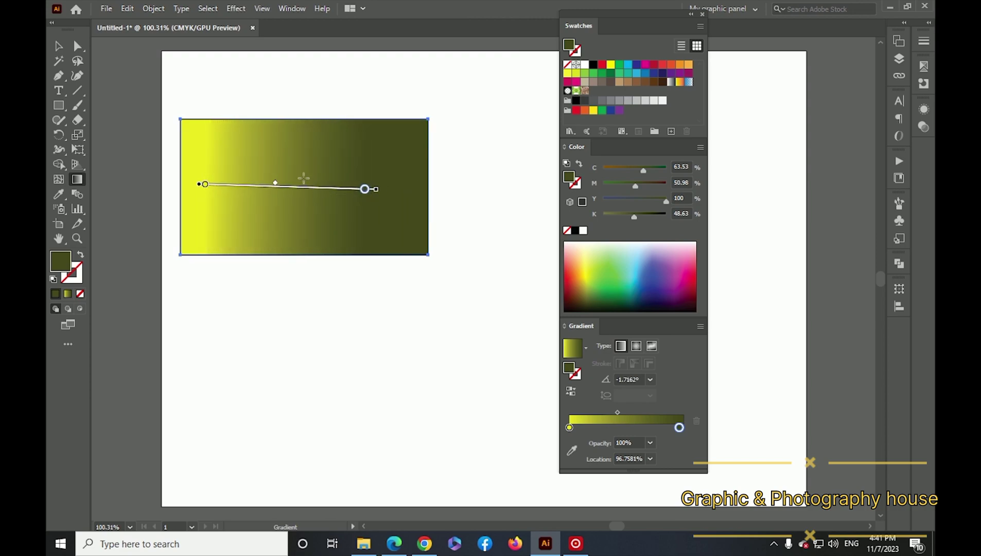
mouse_move(275, 185)
mouse_down()
mouse_move(318, 184)
mouse_move(307, 183)
mouse_up()
drag(365, 188, 418, 192)
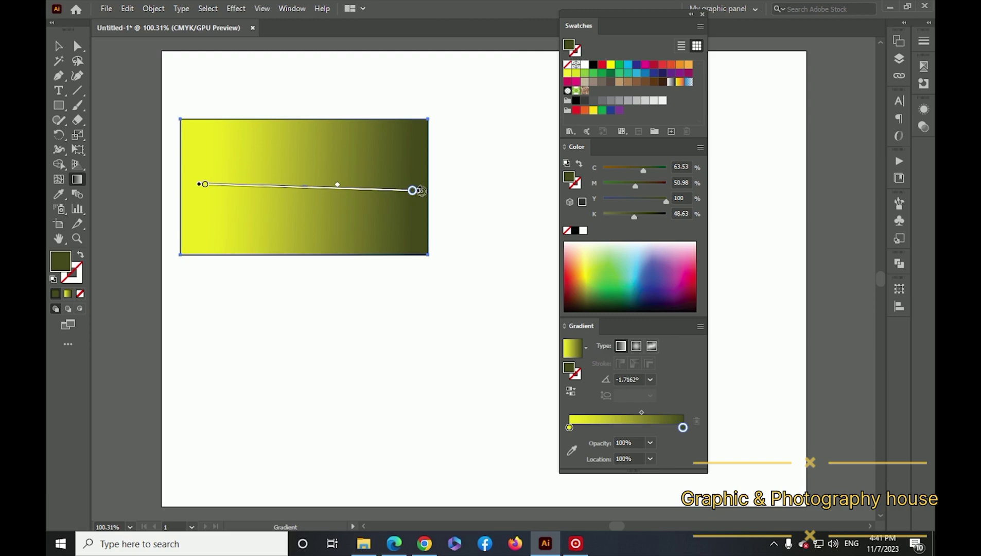
mouse_move(421, 192)
mouse_down()
mouse_move(378, 234)
mouse_move(250, 244)
mouse_move(194, 272)
mouse_move(303, 242)
mouse_move(323, 200)
mouse_move(291, 170)
mouse_move(249, 164)
mouse_up()
Step: Delete the rectangle with the yellow-to-olive gradient
key(v)
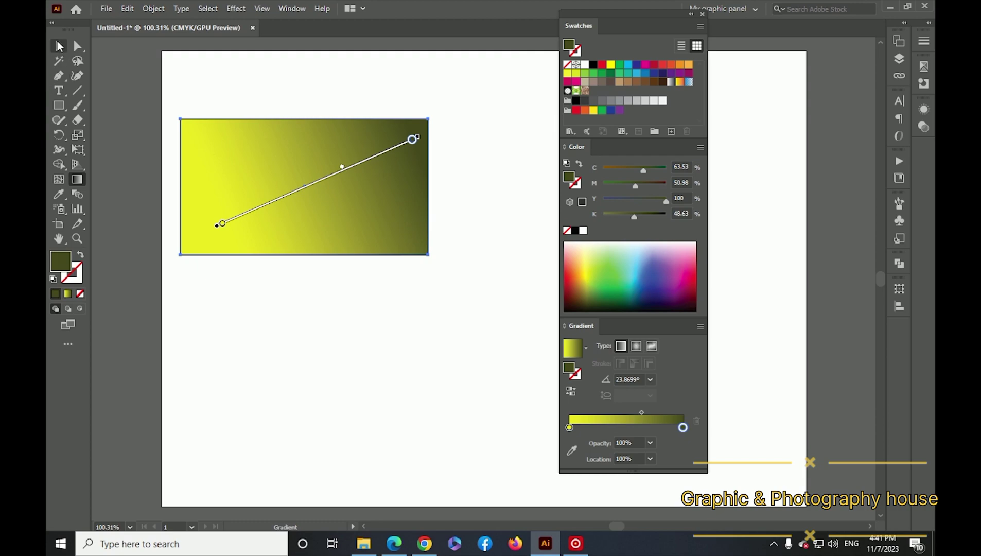
key(Delete)
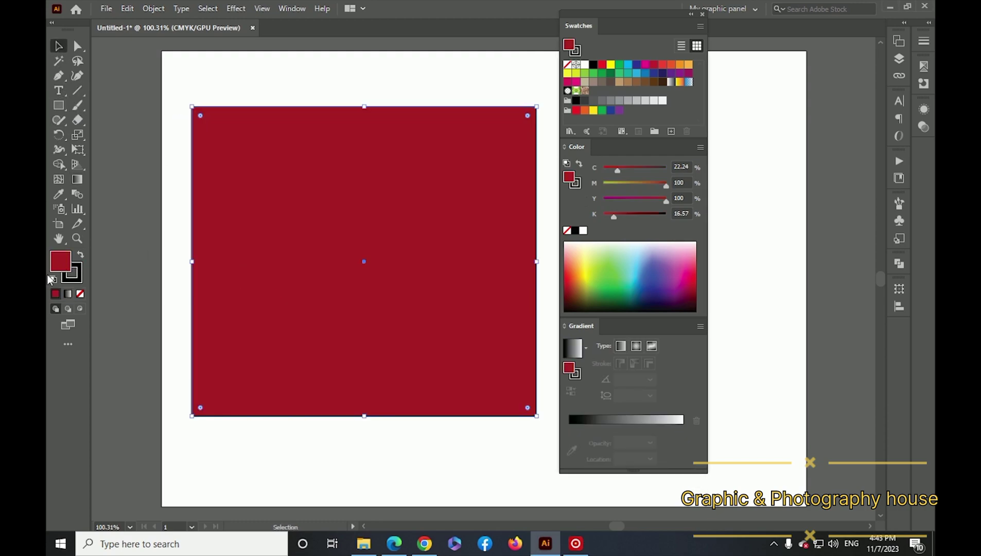
Step: Fill the large red rectangle with the black-to-white linear gradient, then try a red swatch as its fill and undo it
click(63, 292)
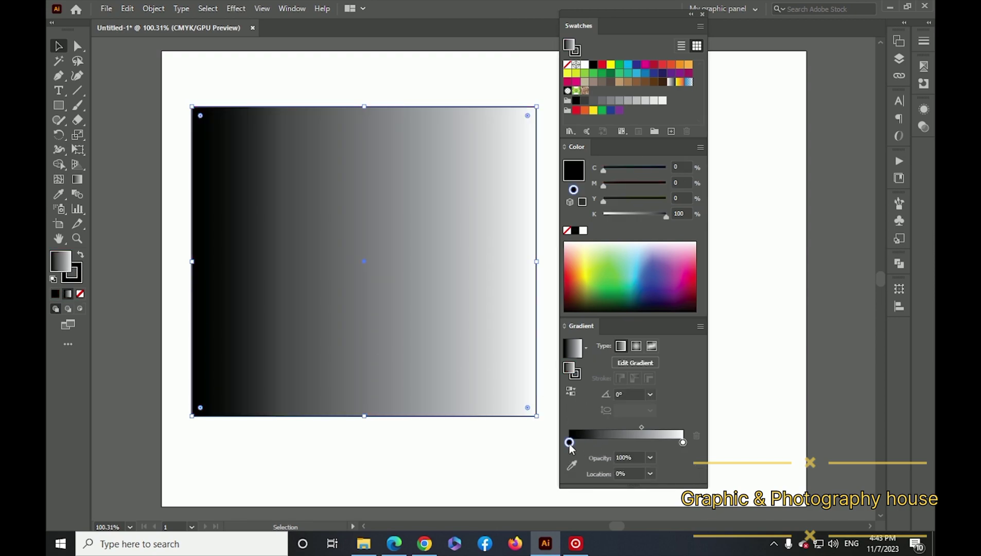
click(654, 65)
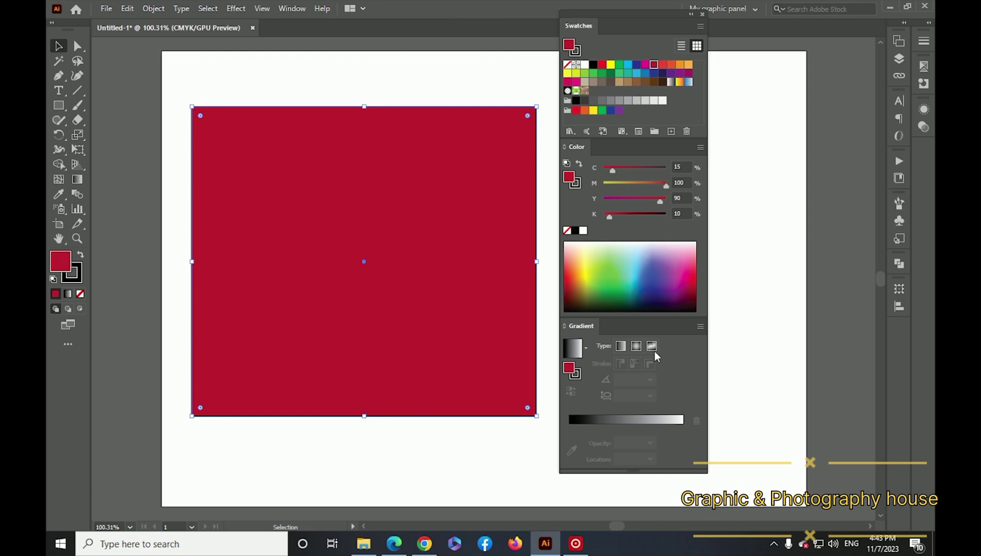
key(ctrl+z)
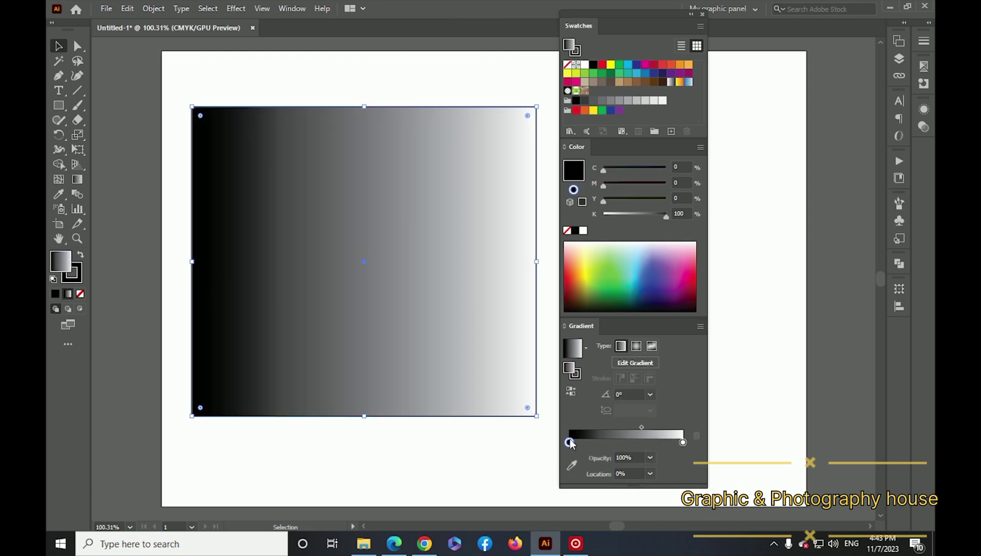
Step: Color the gradient's start stop dark red (C 23.92, M 100, Y 86.67, K 19.61) and its end stop pink (M 79.22, Y 20.78)
click(699, 147)
click(719, 209)
click(694, 284)
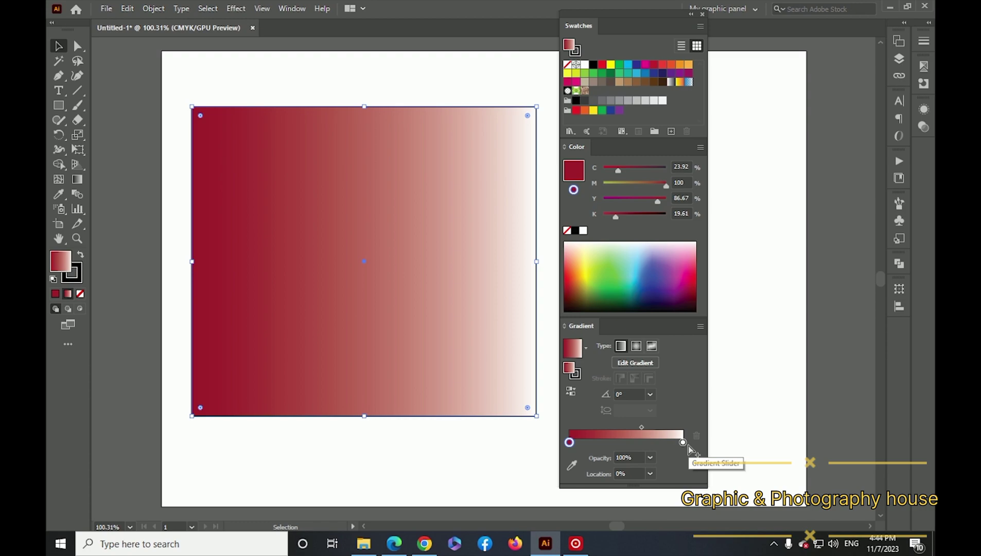
click(681, 443)
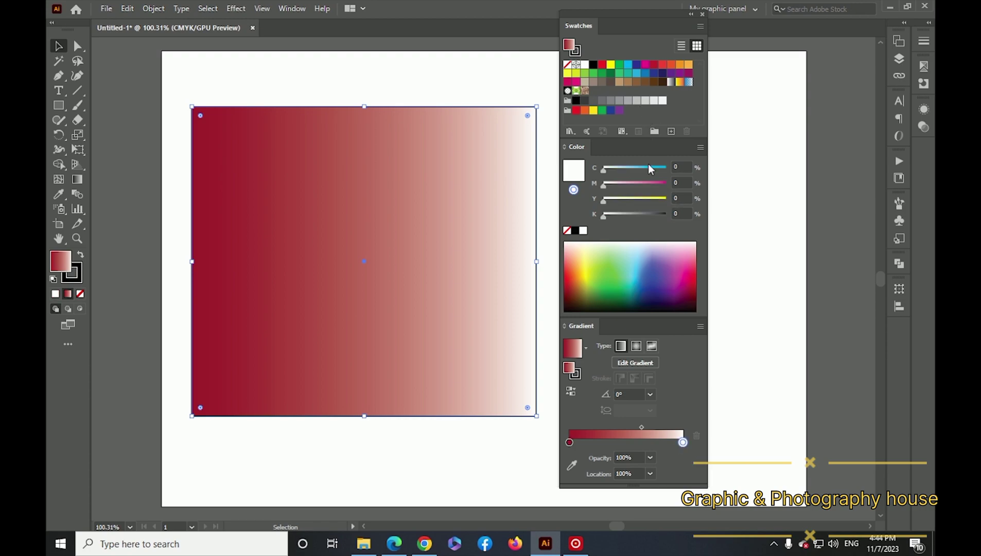
click(694, 271)
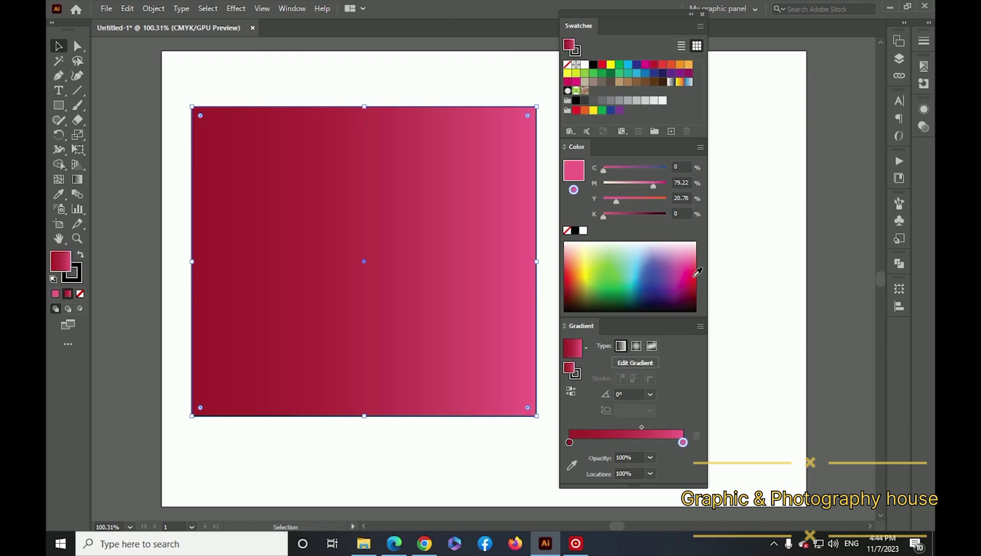
Step: Recolor the gradient's end stop to a lighter pinkish red (M 82.75, Y 47.84), trying darker and brighter reds first
click(693, 286)
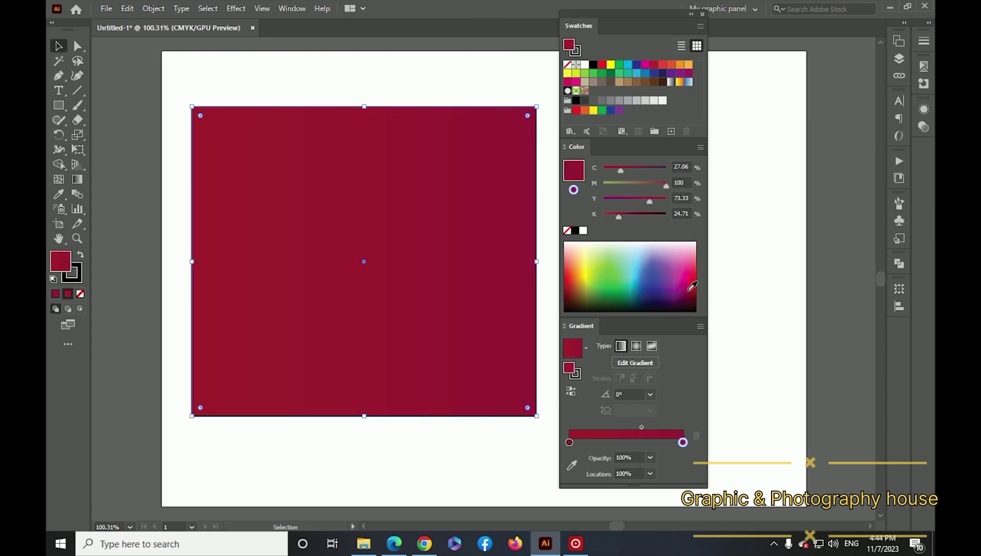
click(697, 265)
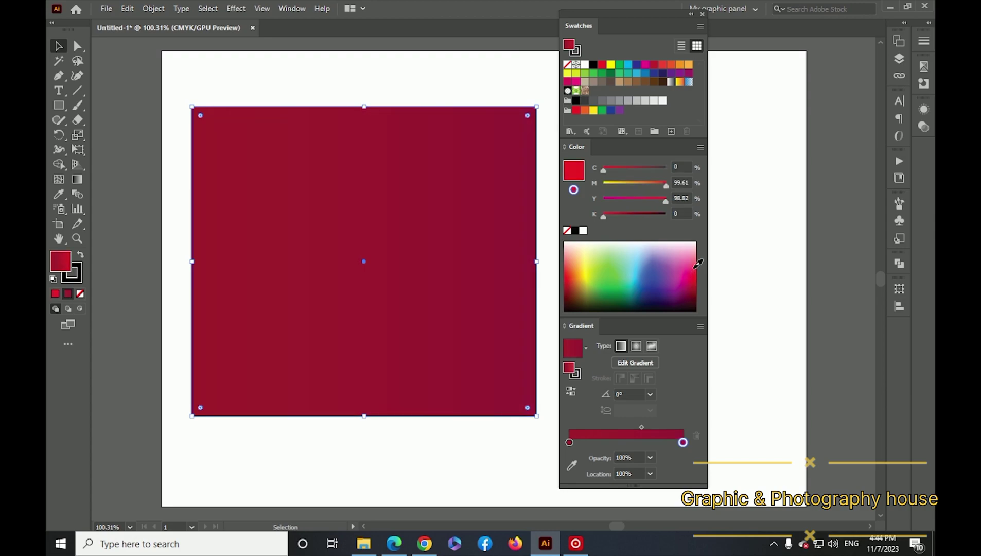
click(698, 259)
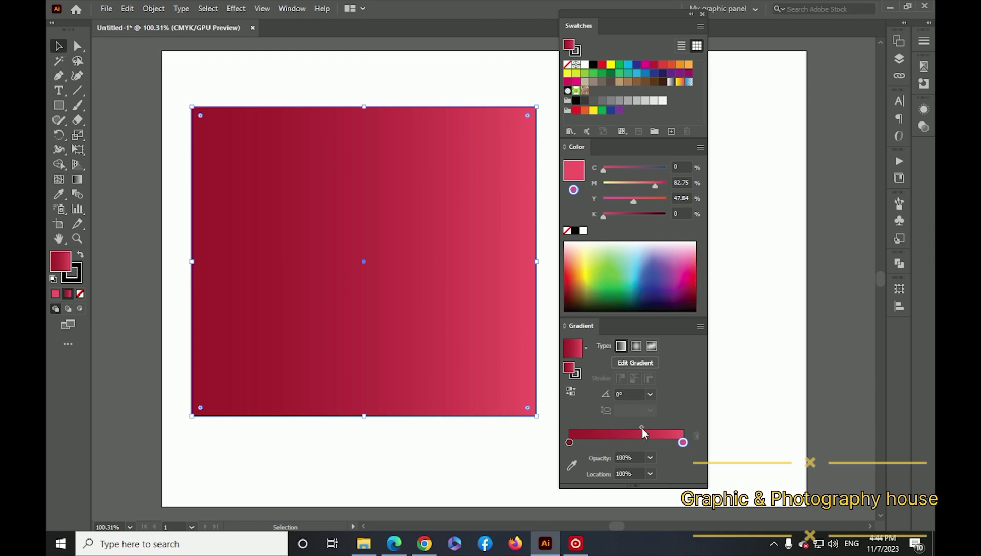
drag(682, 443, 711, 448)
Step: Shrink the red gradient rectangle about its center and arrange it with a duplicate below it on the artboard
key(space)
drag(305, 299, 285, 253)
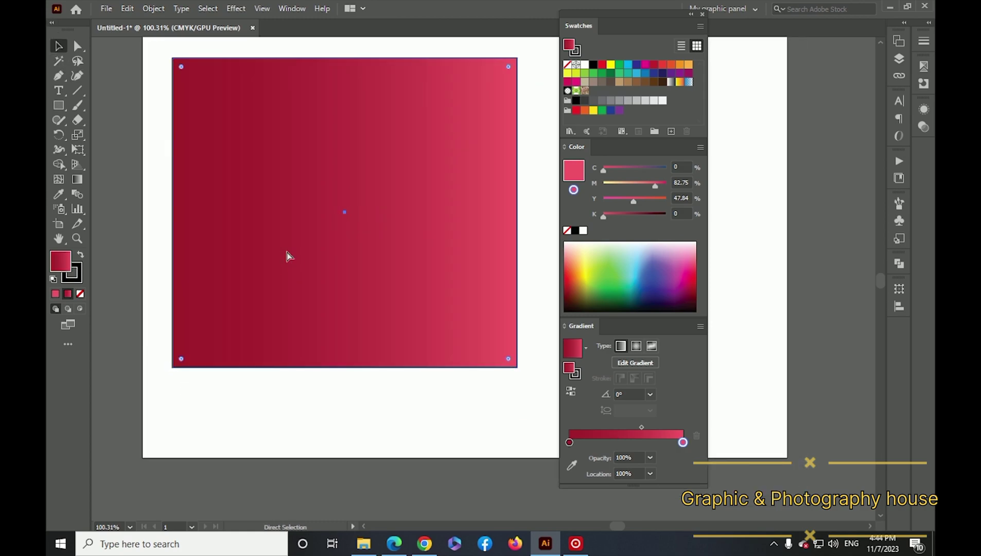
key(ctrl+minus)
key(space)
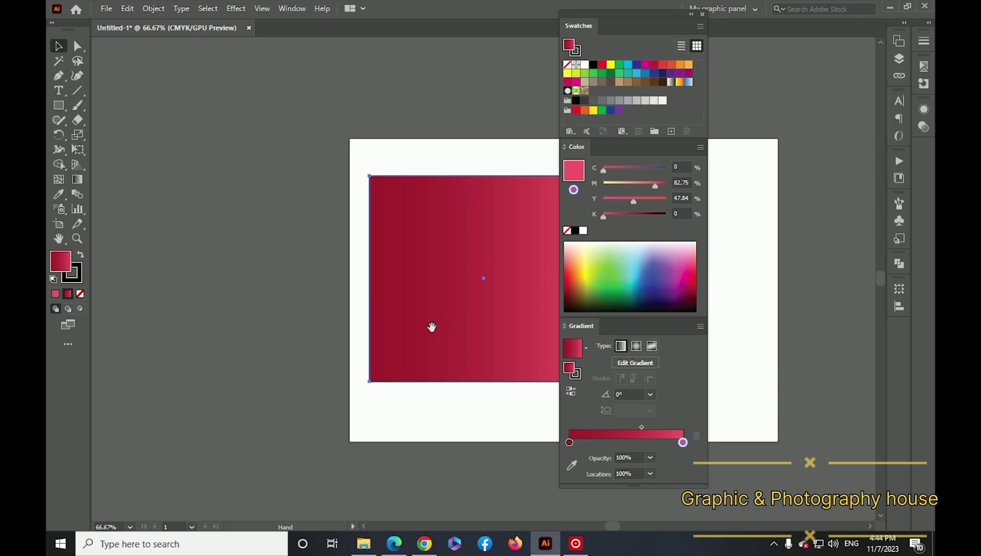
drag(431, 326, 267, 319)
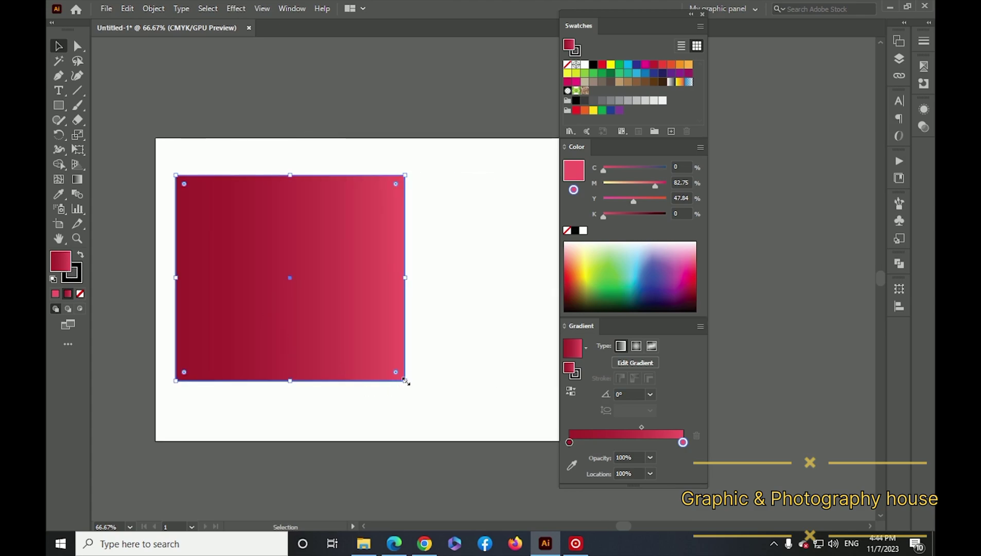
drag(405, 381, 354, 335)
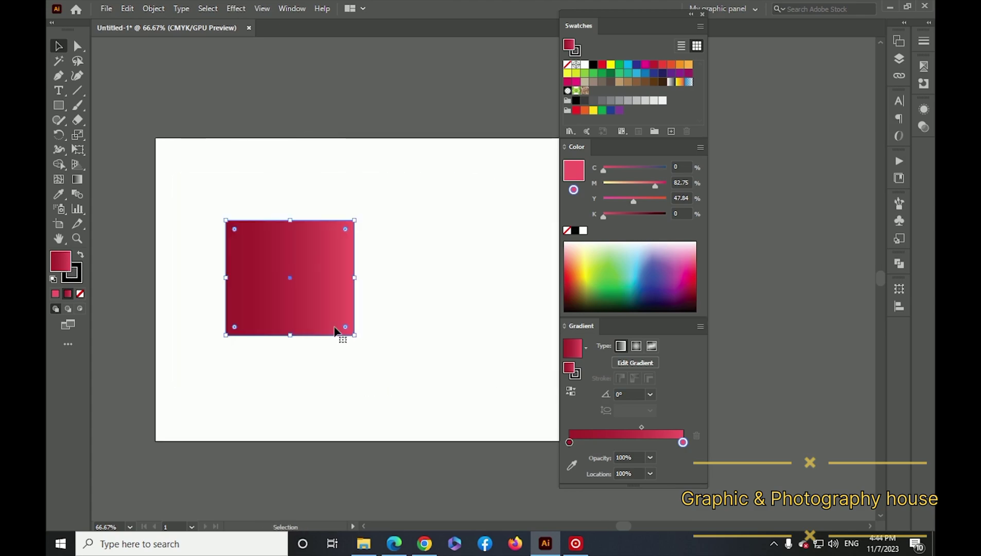
drag(281, 282, 252, 344)
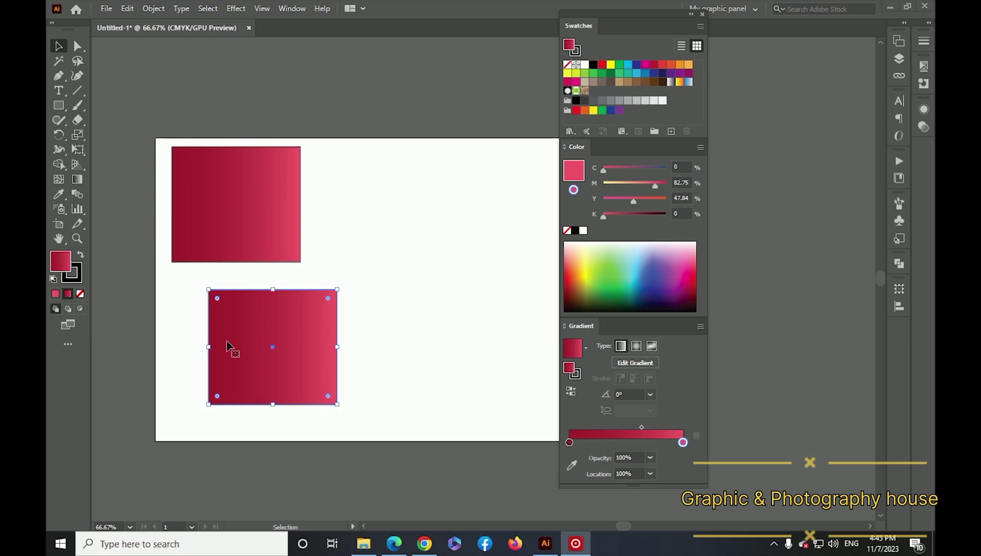
Step: Give the lower rectangle a yellow stroke (Y 100) with no fill and shift it slightly sideways
click(611, 64)
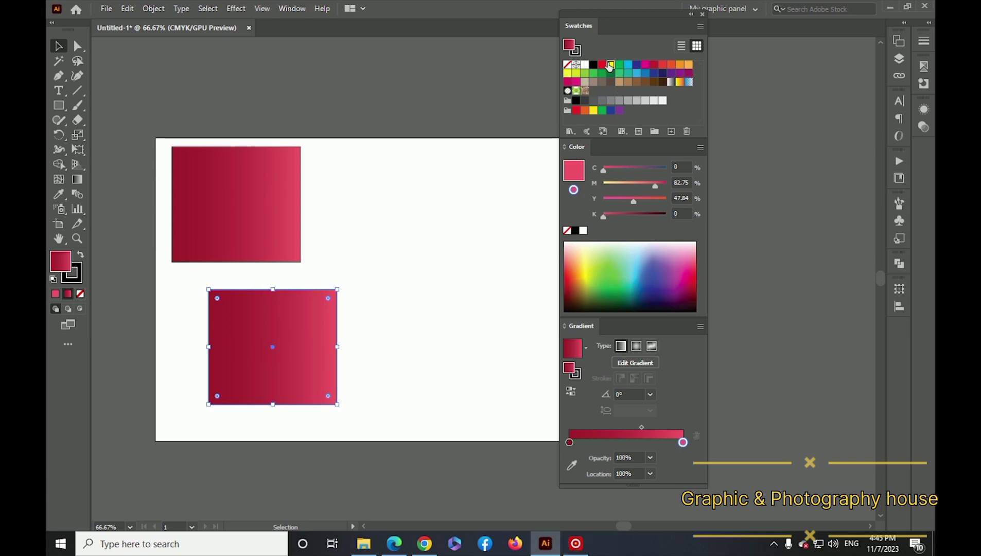
click(81, 252)
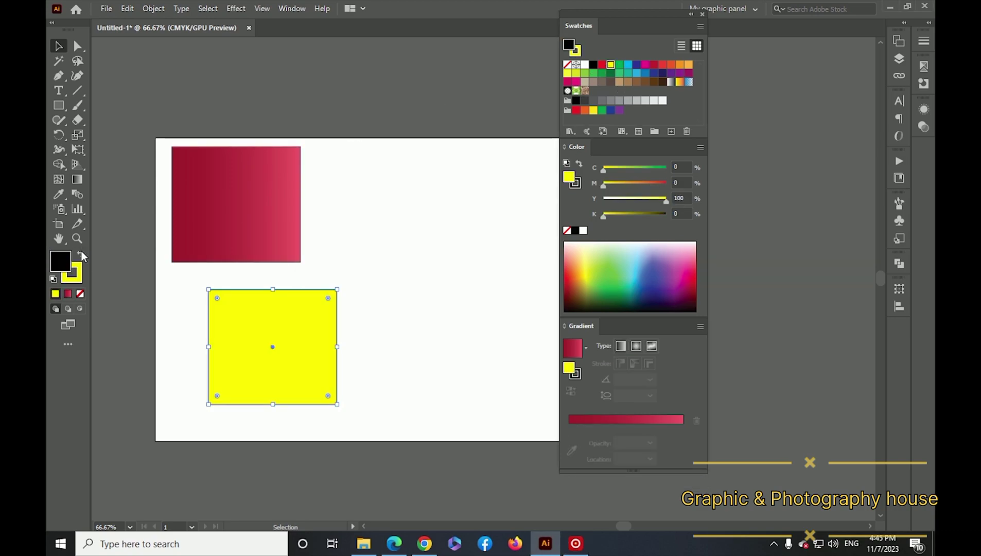
click(81, 293)
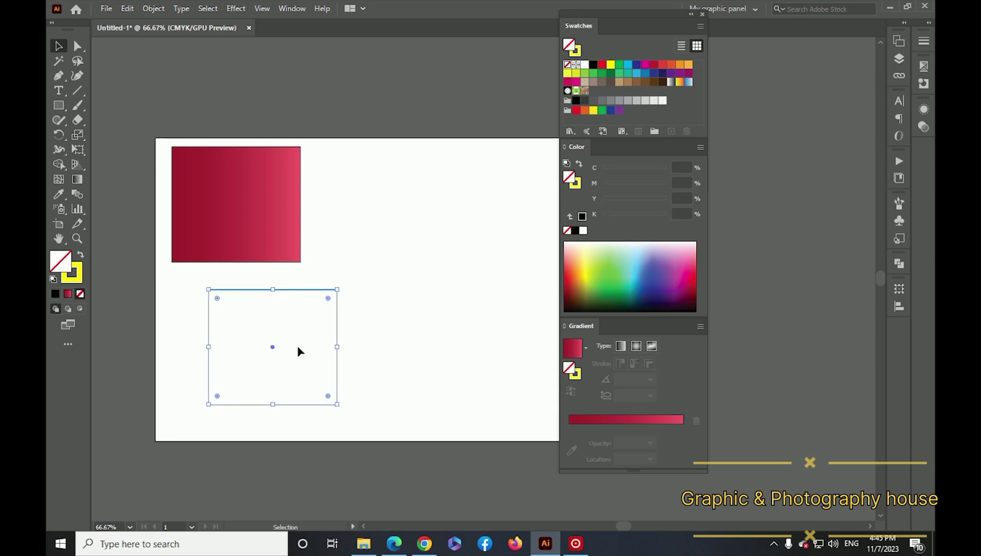
drag(269, 349, 284, 346)
drag(418, 257, 302, 384)
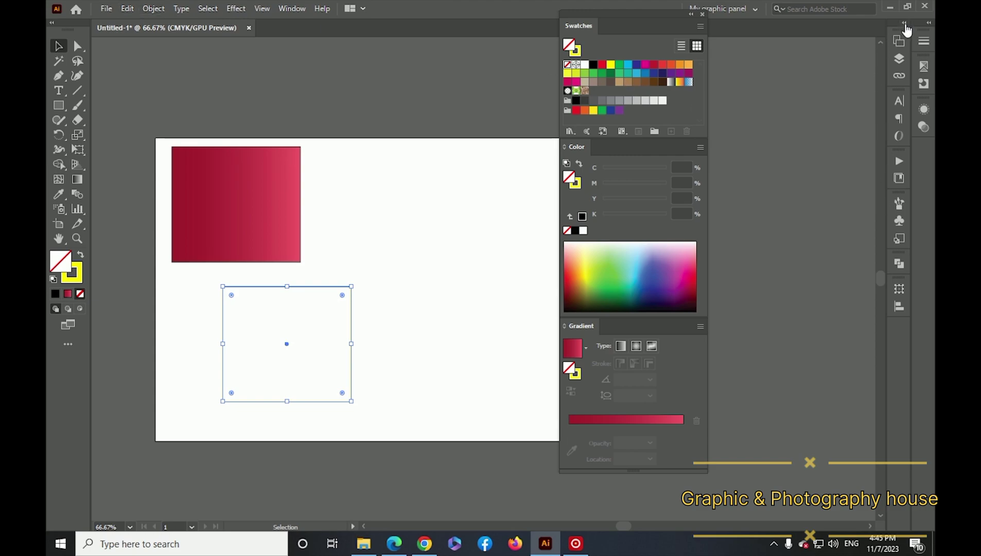
Step: Set the yellow outlined rectangle's stroke weight to 5 pt
click(925, 26)
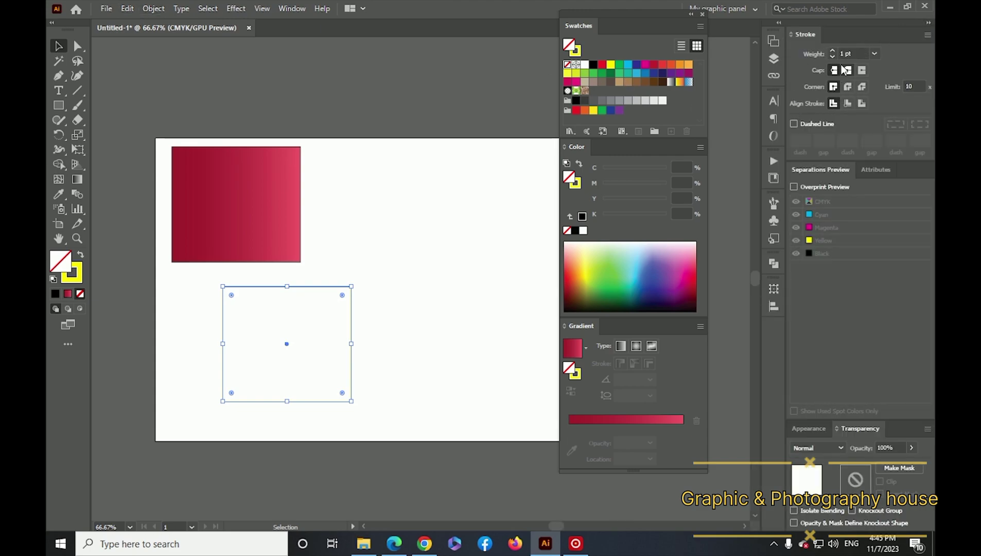
click(873, 54)
click(893, 170)
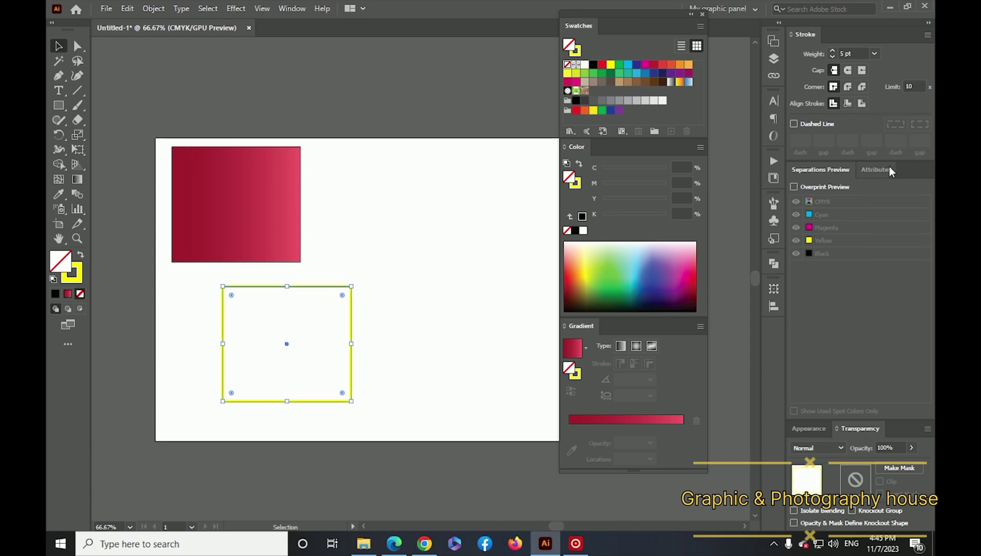
click(481, 364)
drag(469, 284, 323, 414)
click(928, 23)
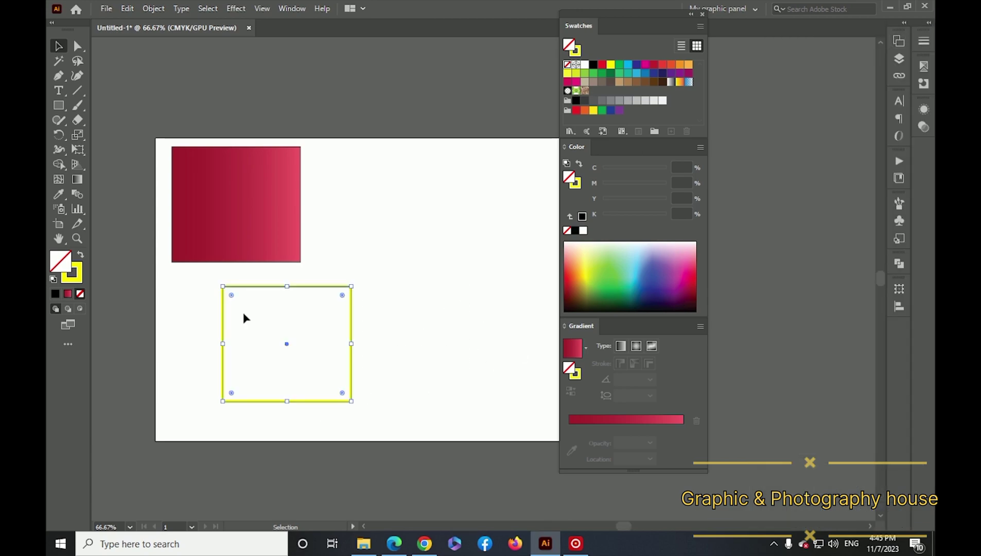
Step: Move the yellow outlined rectangle beside the gradient rectangle and delete its lower-right anchor point, leaving an open corner path
drag(353, 371, 470, 337)
click(331, 350)
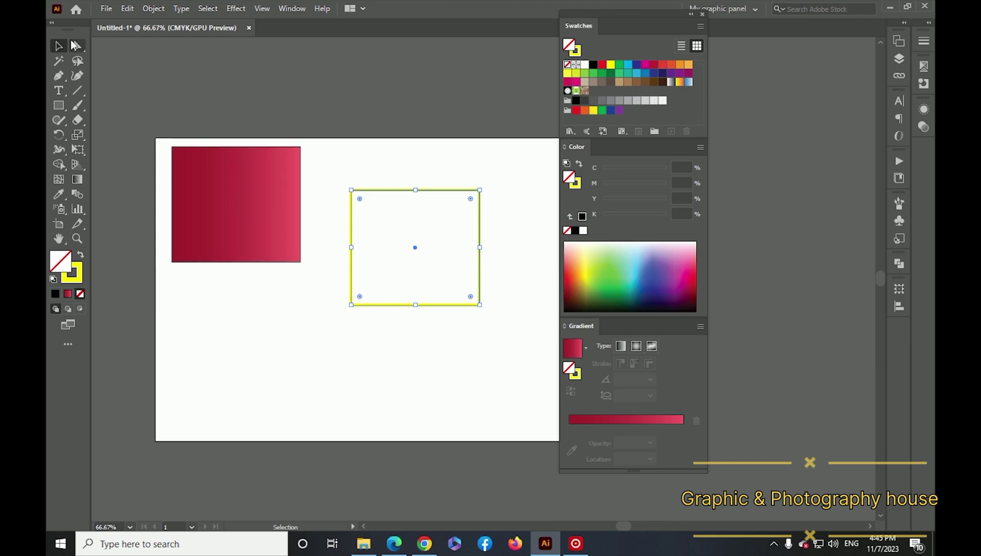
click(77, 47)
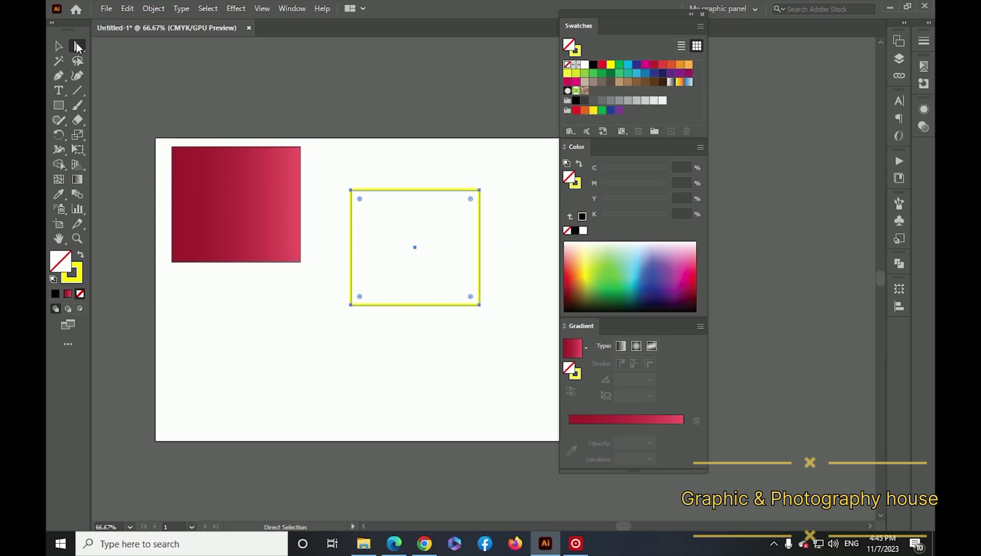
click(481, 304)
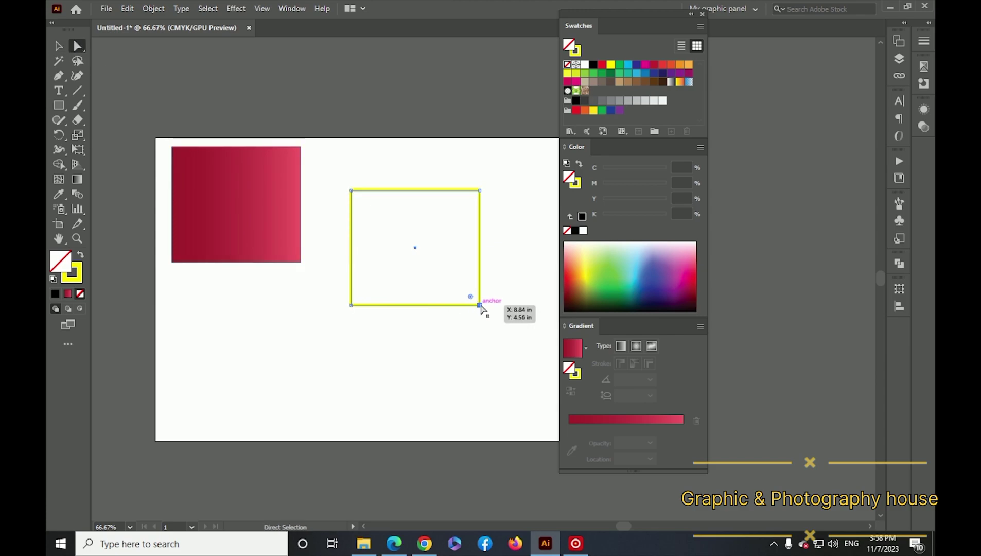
key(Delete)
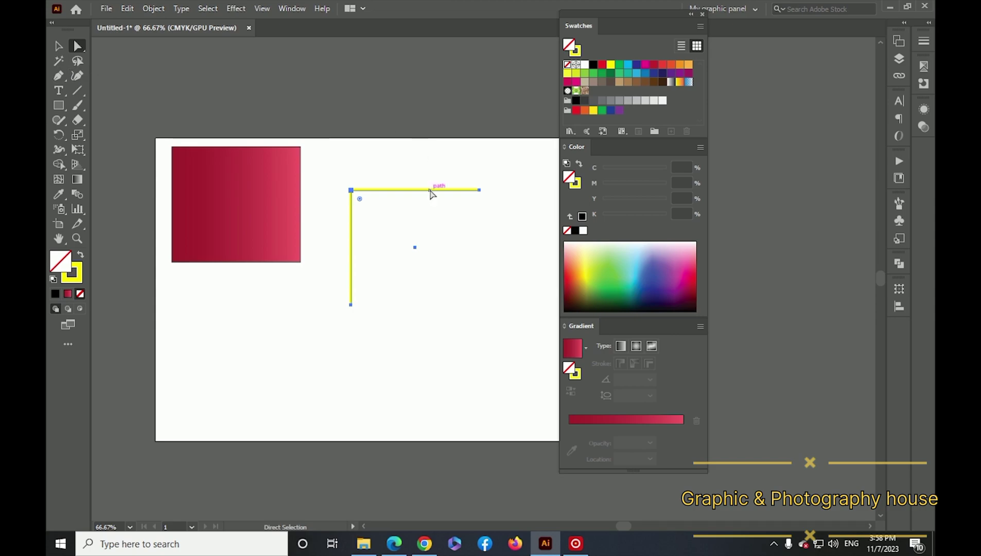
click(58, 50)
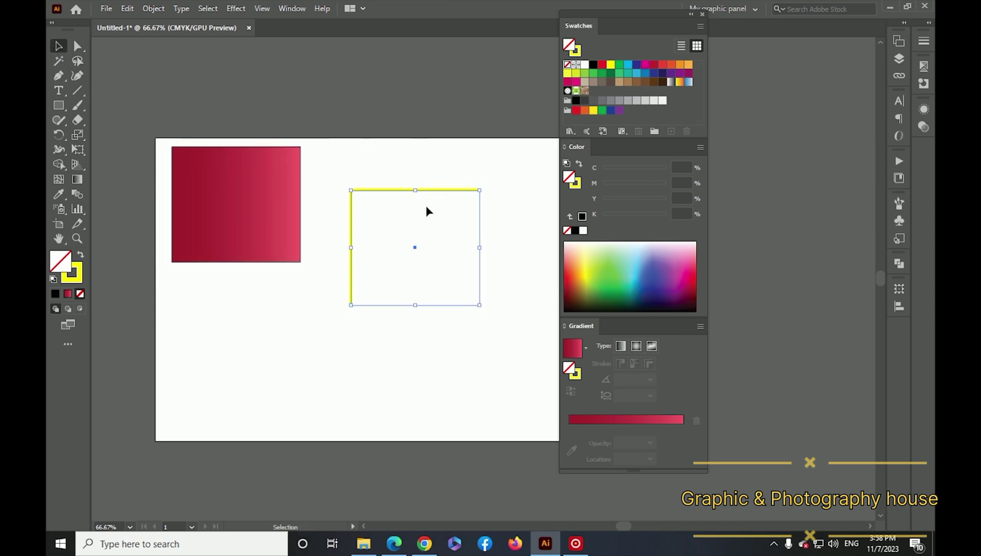
click(387, 181)
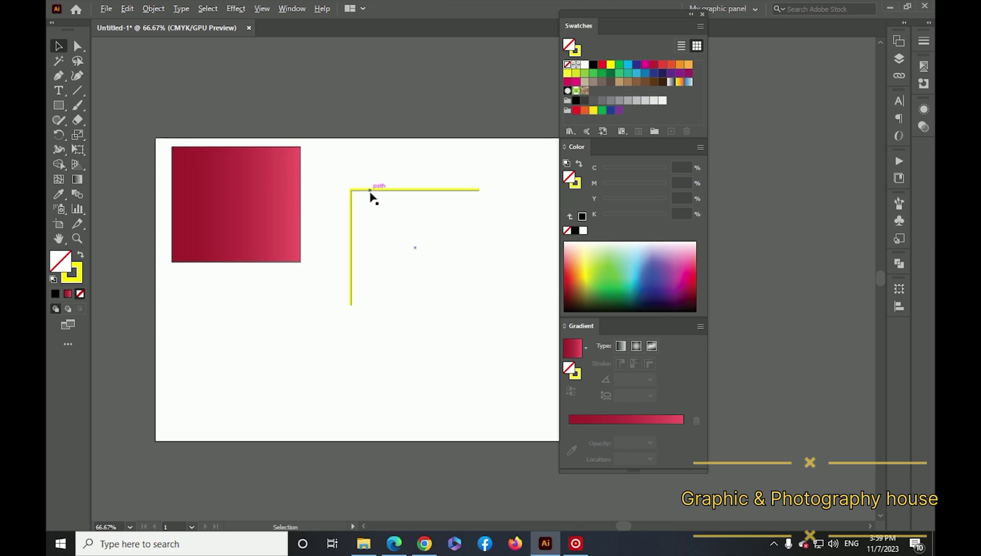
Step: Duplicate the yellow corner path, rotate the copy 180° and fit it against the original to form a closed rectangle outline
alt+drag(371, 196, 401, 243)
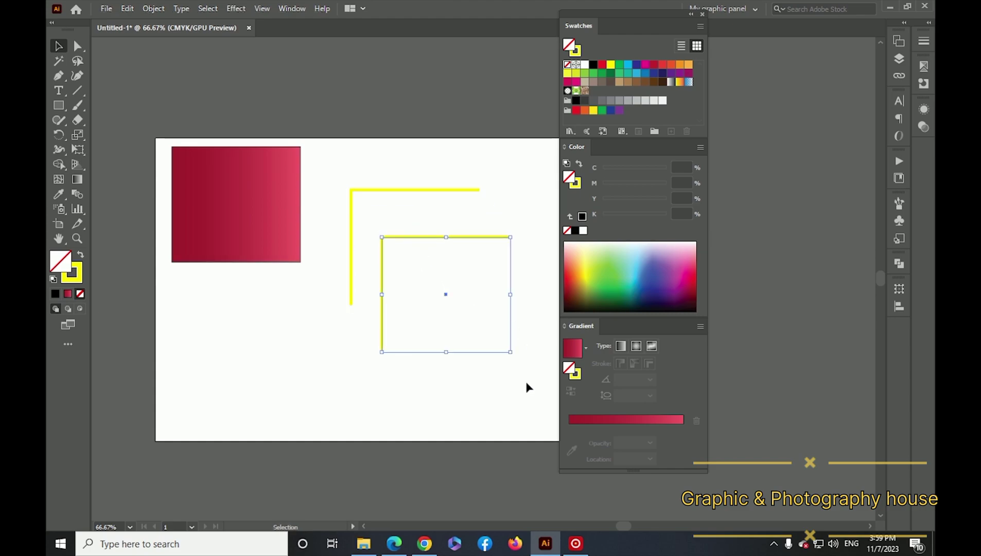
drag(516, 359, 338, 204)
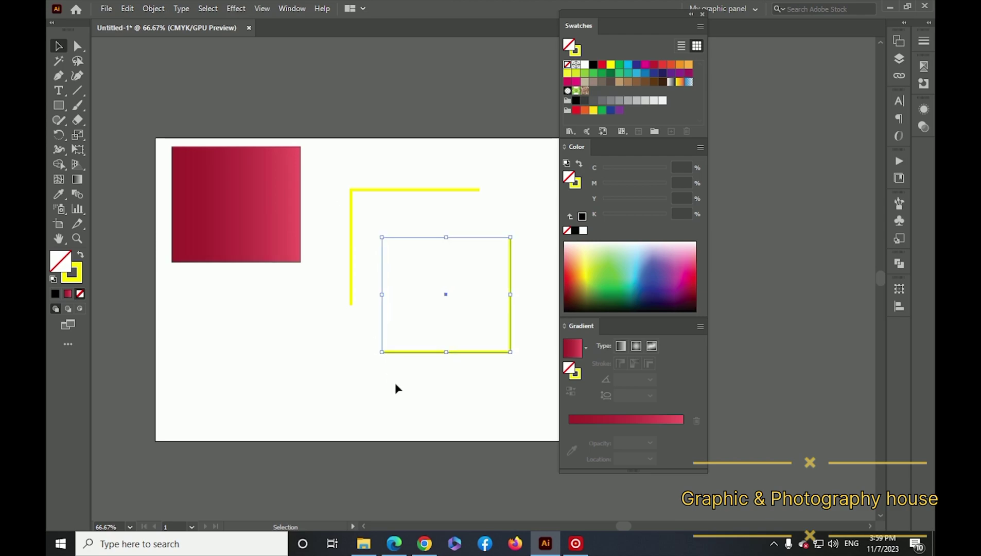
drag(451, 352, 419, 302)
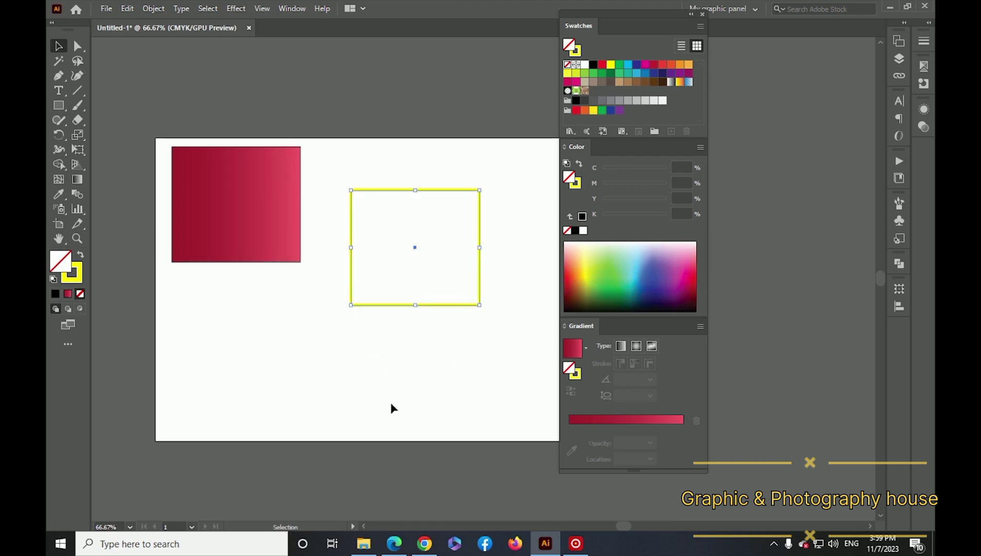
click(402, 385)
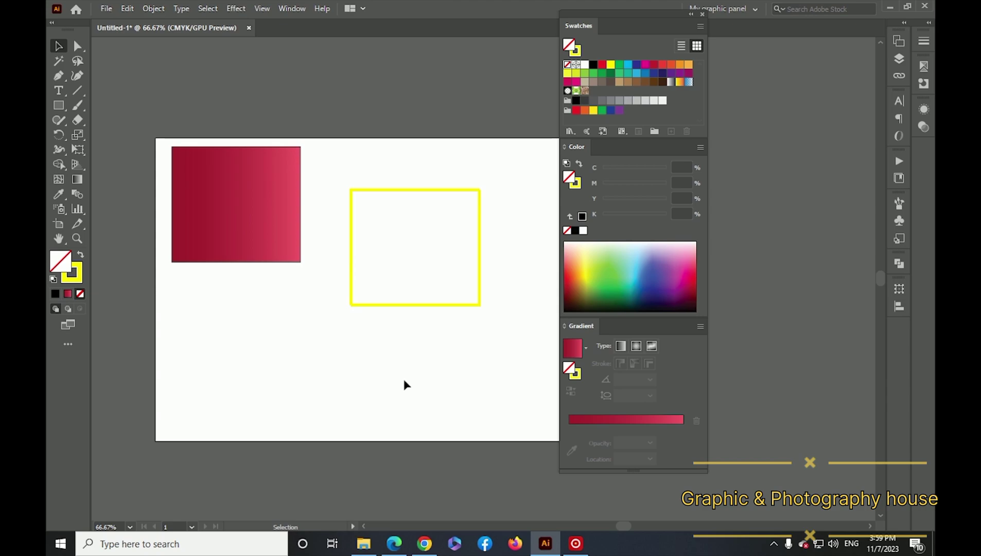
Step: Color the lower-right corner path's stroke yellow-green (C 20, Y 100) and remove its fill
click(467, 309)
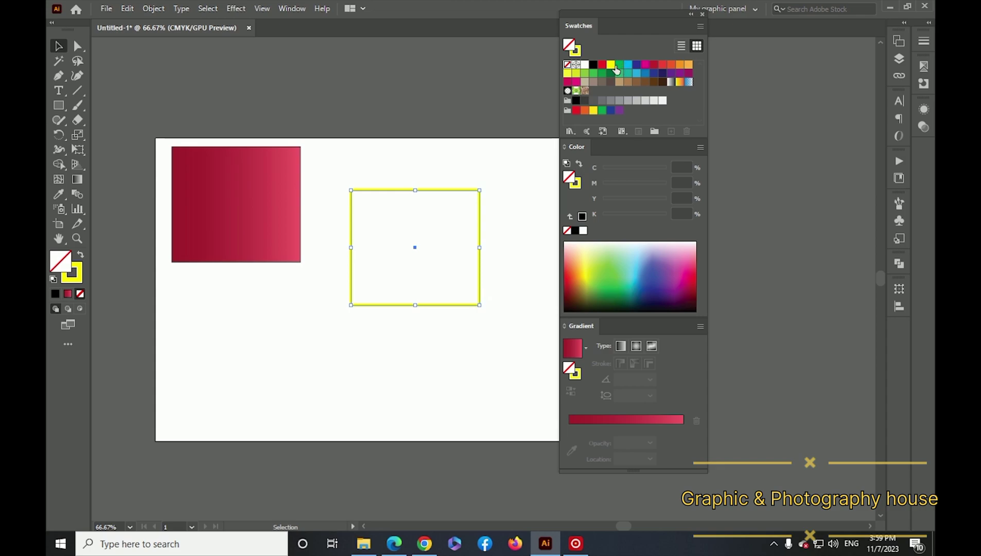
click(573, 75)
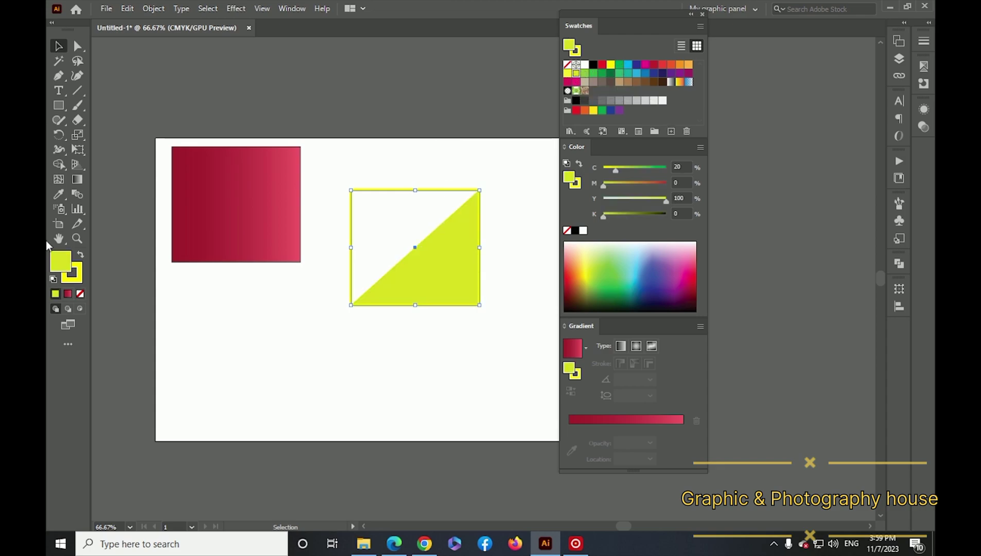
click(81, 255)
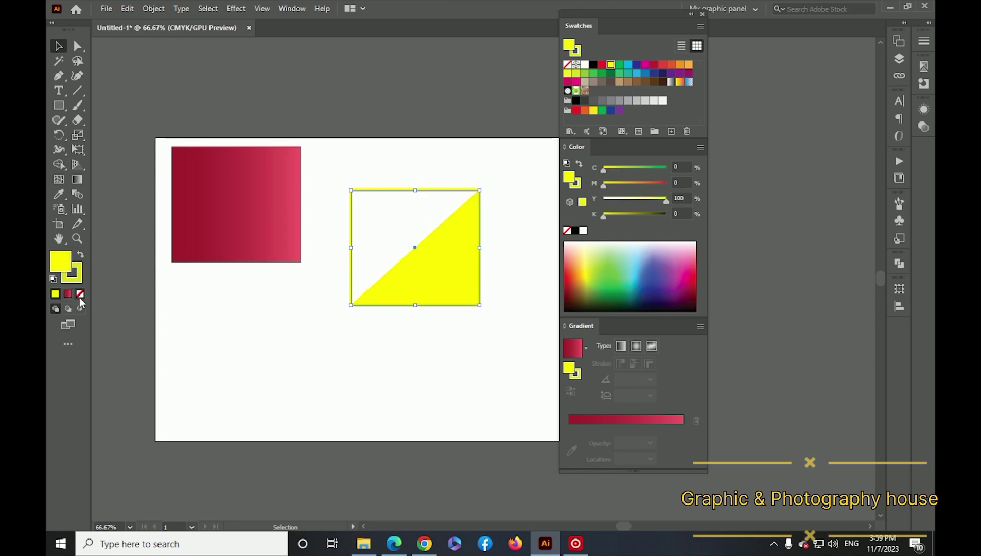
click(79, 294)
click(137, 318)
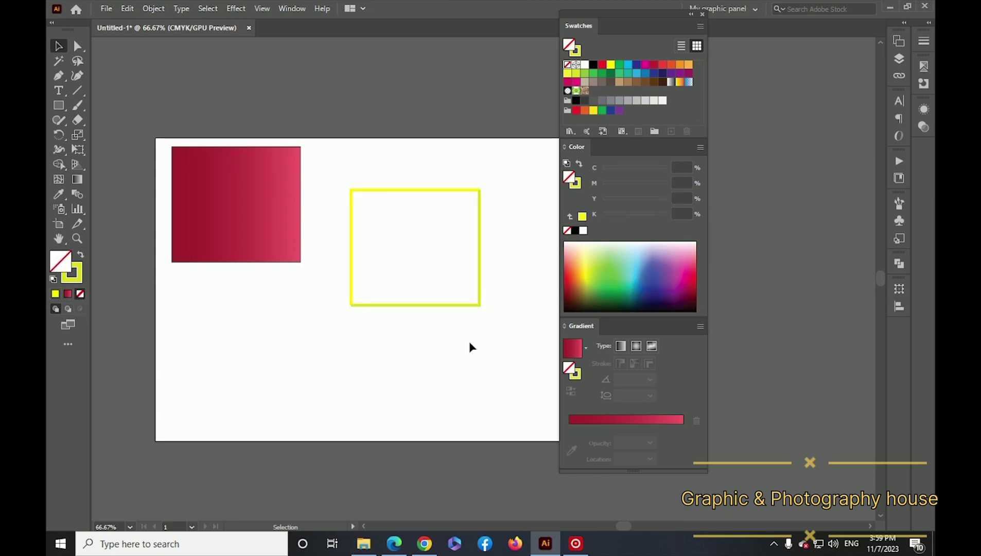
drag(527, 154, 372, 365)
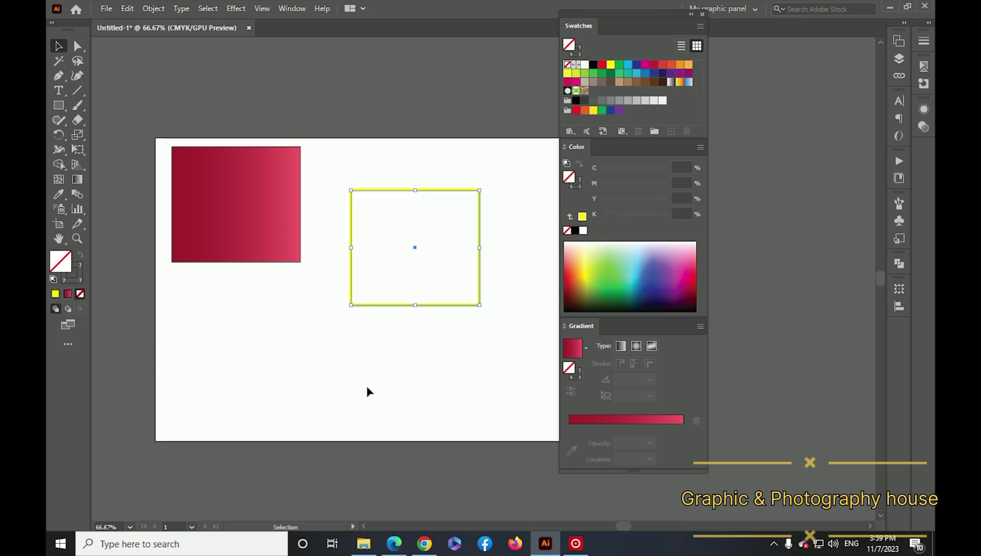
Step: Color the lower-right corner path's stroke orange and remove its fill
click(440, 305)
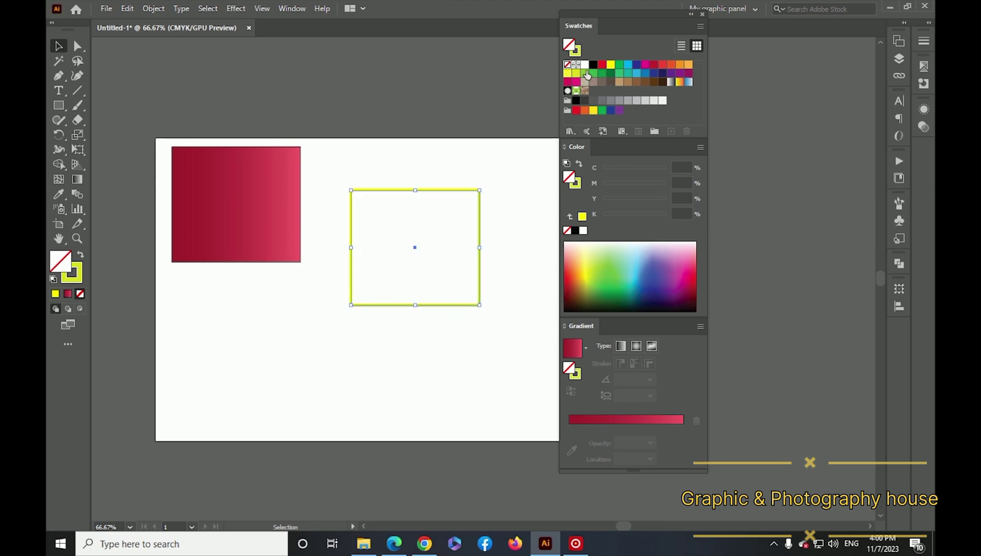
click(678, 66)
click(81, 255)
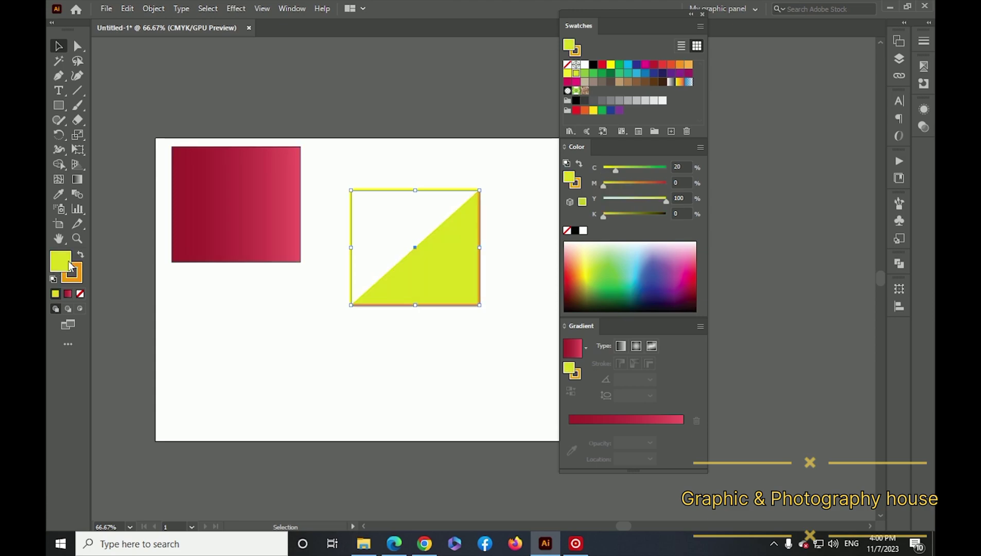
click(80, 294)
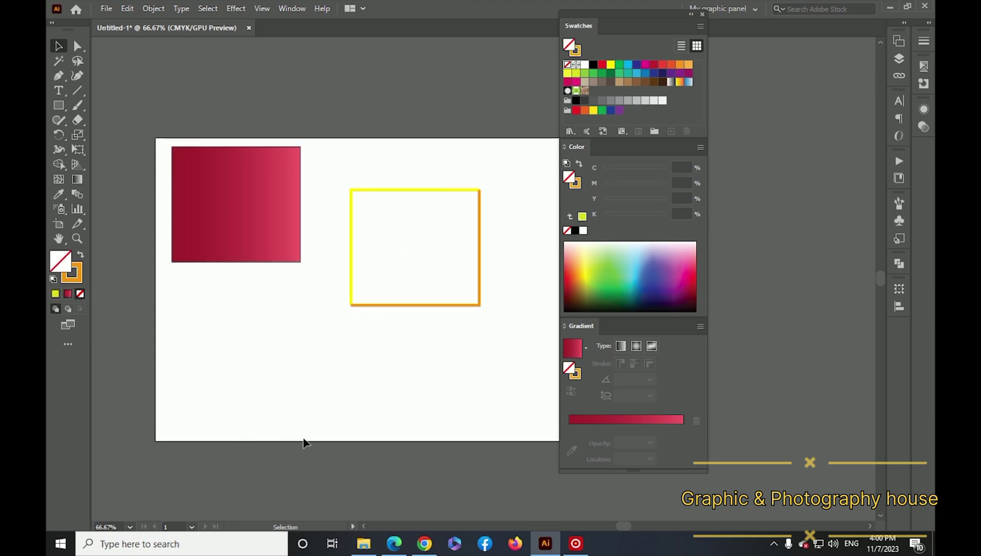
drag(515, 106, 372, 379)
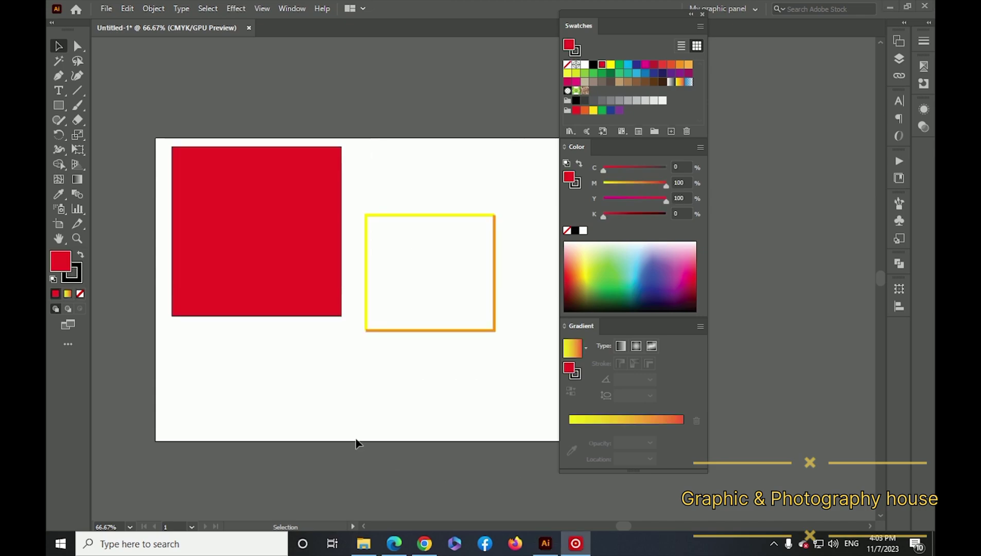
Step: Fill the large red square with the yellow-to-red linear gradient, adjusting its end stop to M 95 and its midpoint to about 47%
click(226, 264)
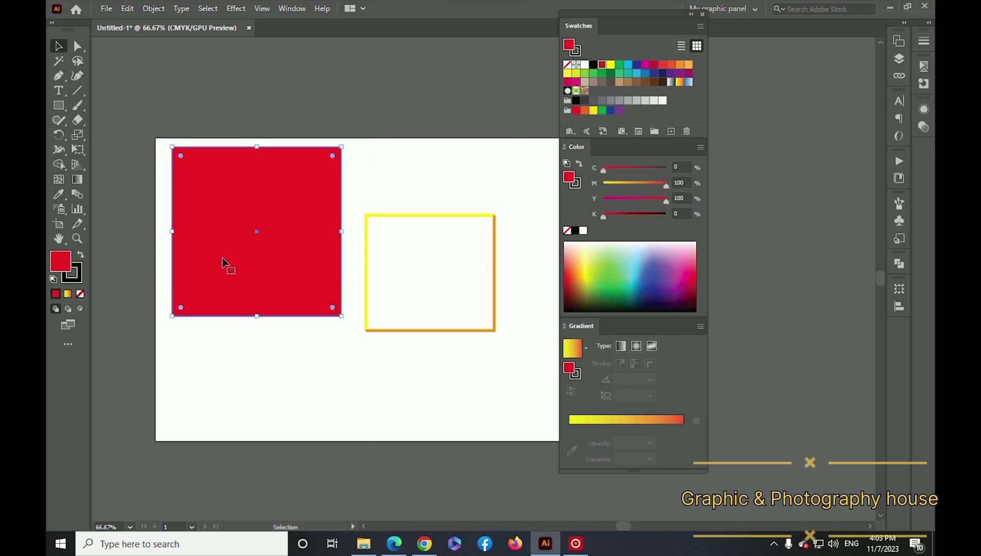
click(587, 422)
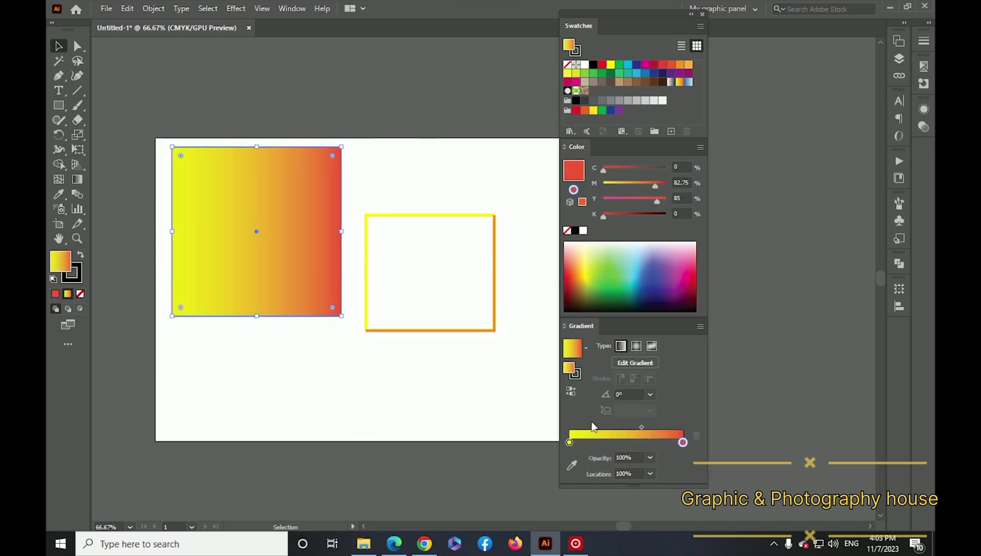
click(683, 442)
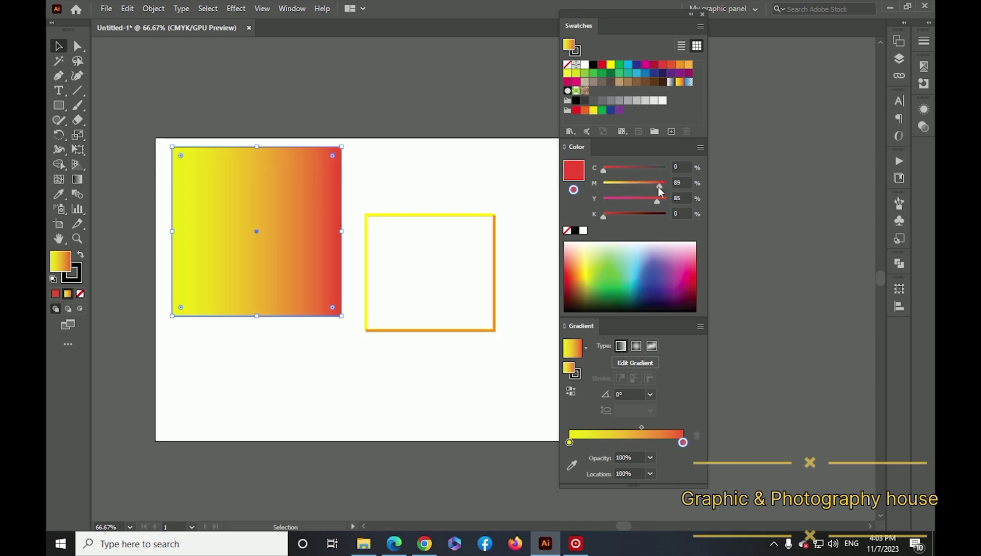
drag(658, 187, 663, 188)
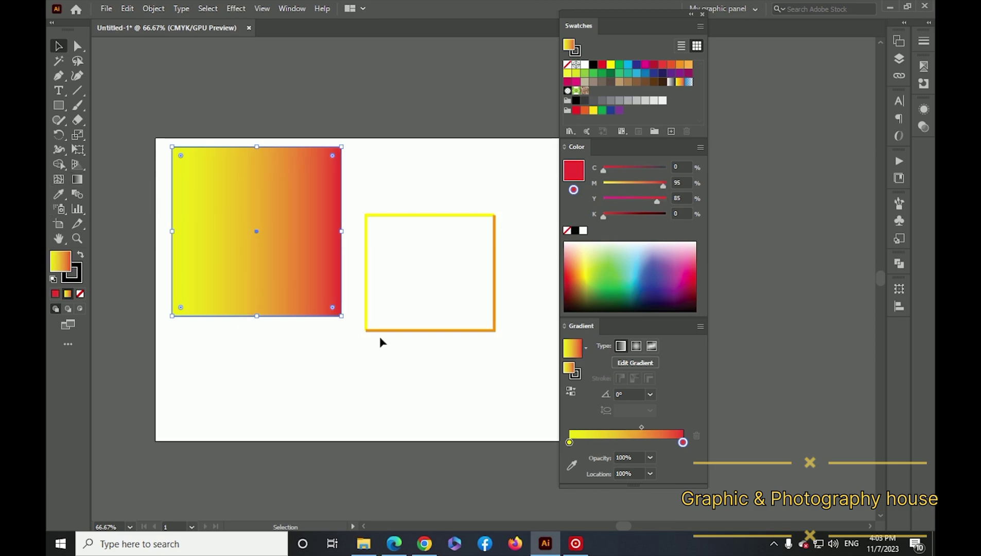
drag(641, 427, 622, 428)
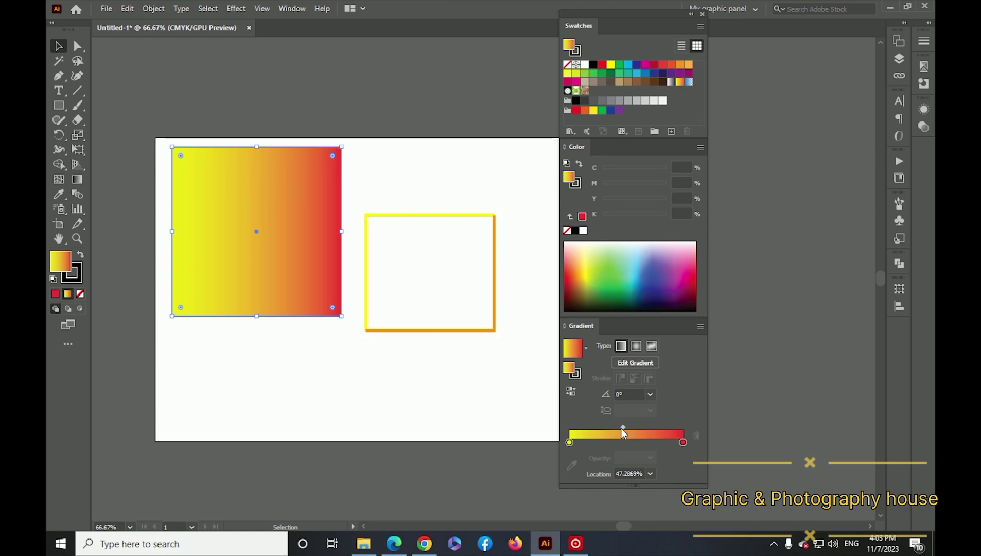
click(363, 395)
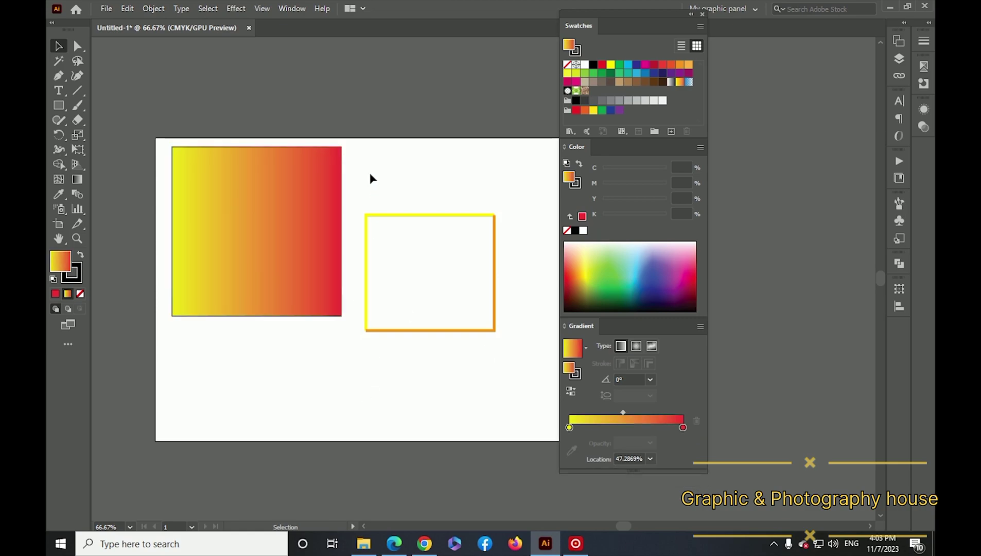
Step: Move the whole yellow-and-orange rectangle outline onto the gradient square, roughly centered inside it
drag(370, 177, 445, 313)
drag(415, 216, 241, 175)
click(306, 376)
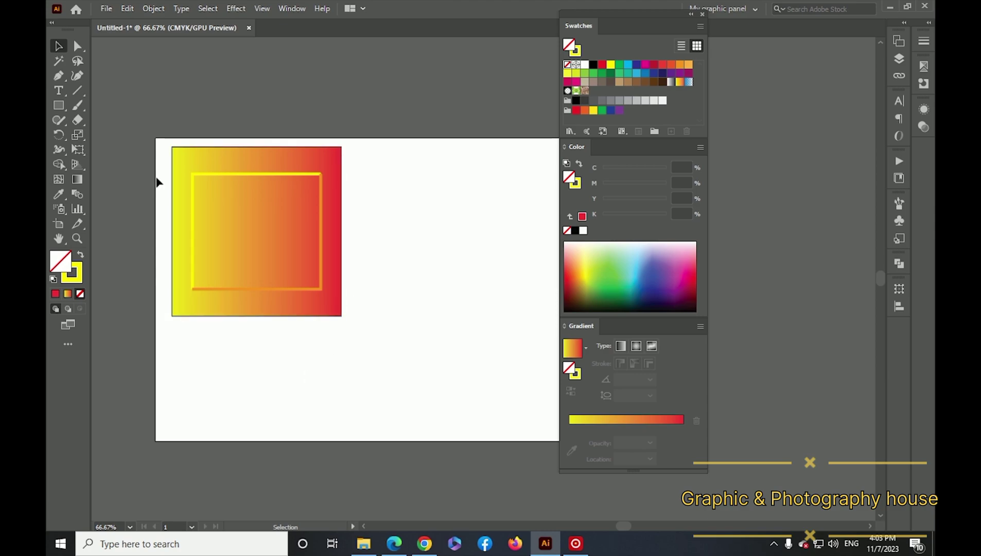
Step: Enlarge the gradient square and its outline together to about the artboard's height, and move the floating color panels clear of the artwork
mouse_move(158, 179)
mouse_down()
mouse_move(357, 337)
mouse_move(463, 385)
mouse_up()
key(ctrl+0)
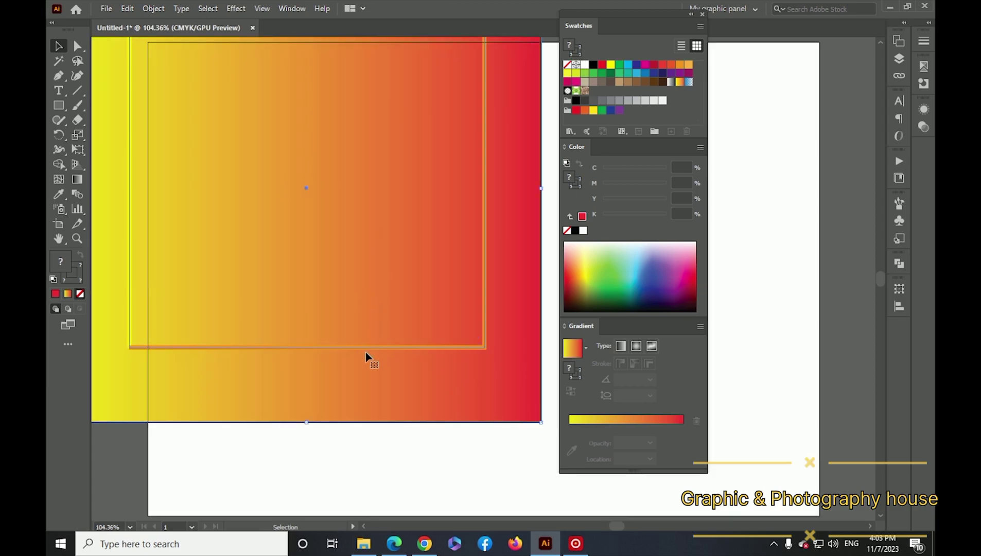
drag(365, 350, 600, 466)
drag(653, 11, 833, 25)
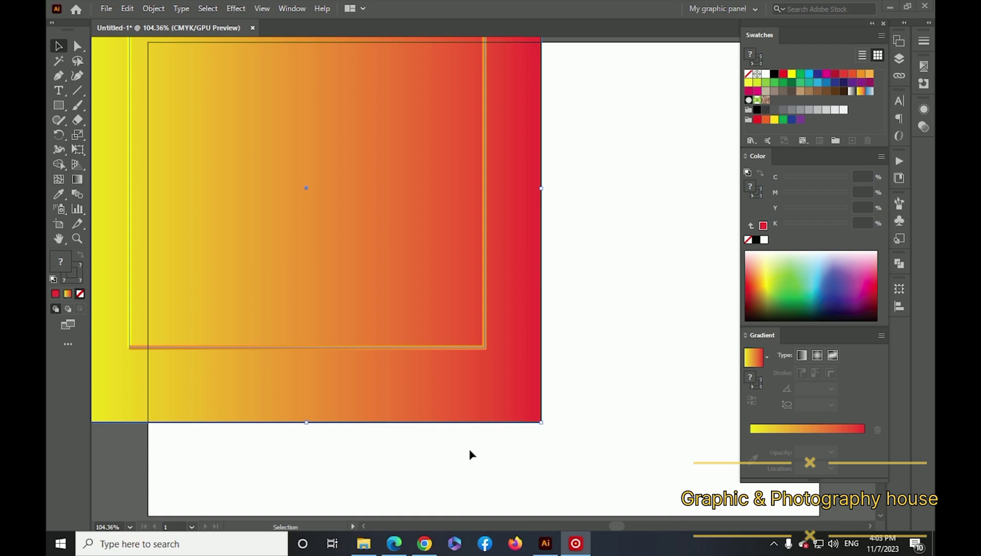
Step: Move the enlarged square and outline together onto the artboard so the square fits between its upper and lower edges
key(a)
key(ctrl+minus)
key(ctrl+minus)
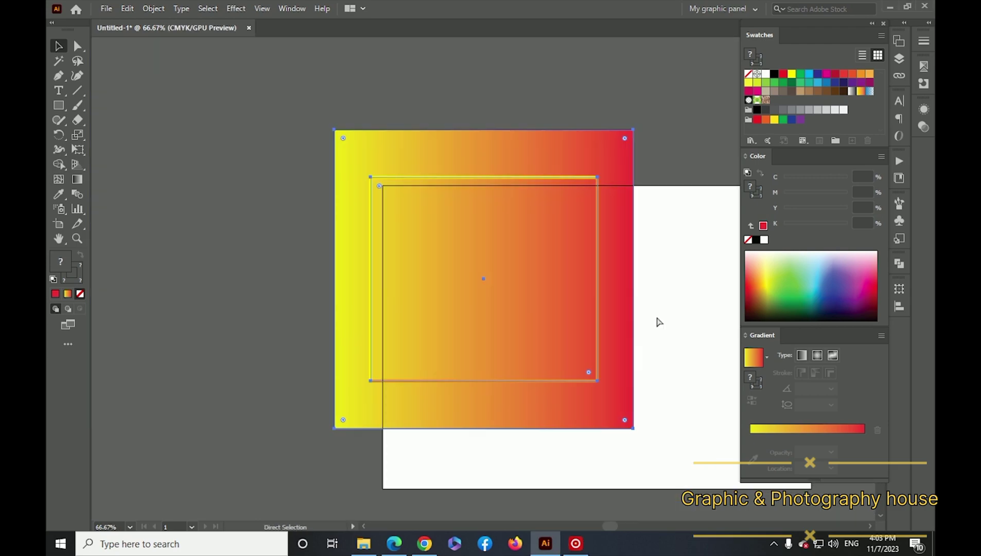
key(v)
key(ctrl+minus)
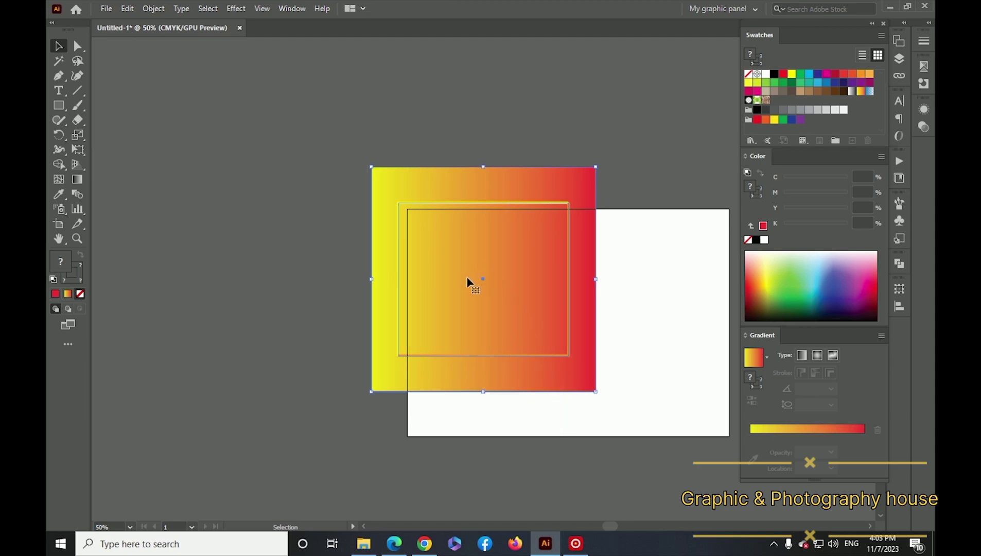
drag(484, 282, 552, 328)
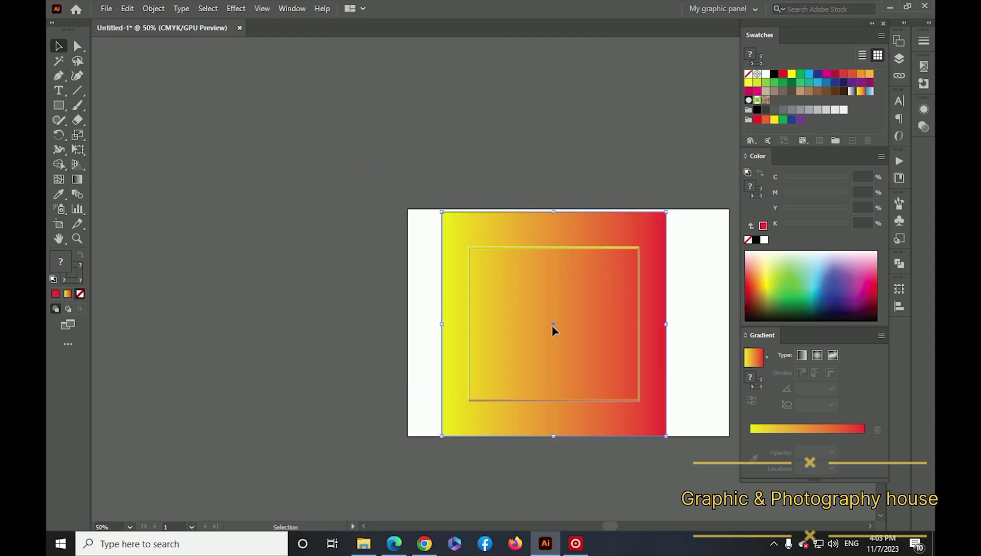
key(a)
key(ctrl+0)
key(v)
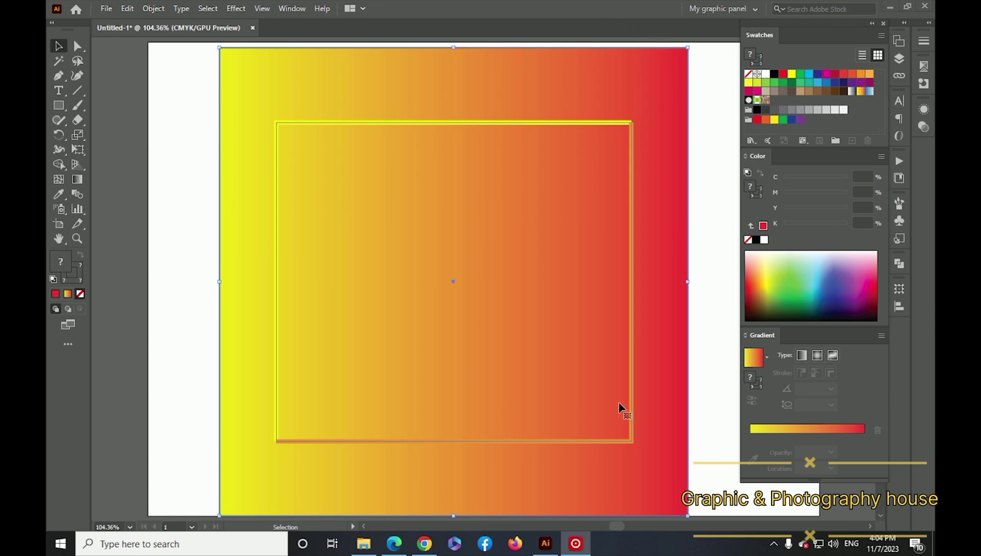
click(701, 326)
click(717, 301)
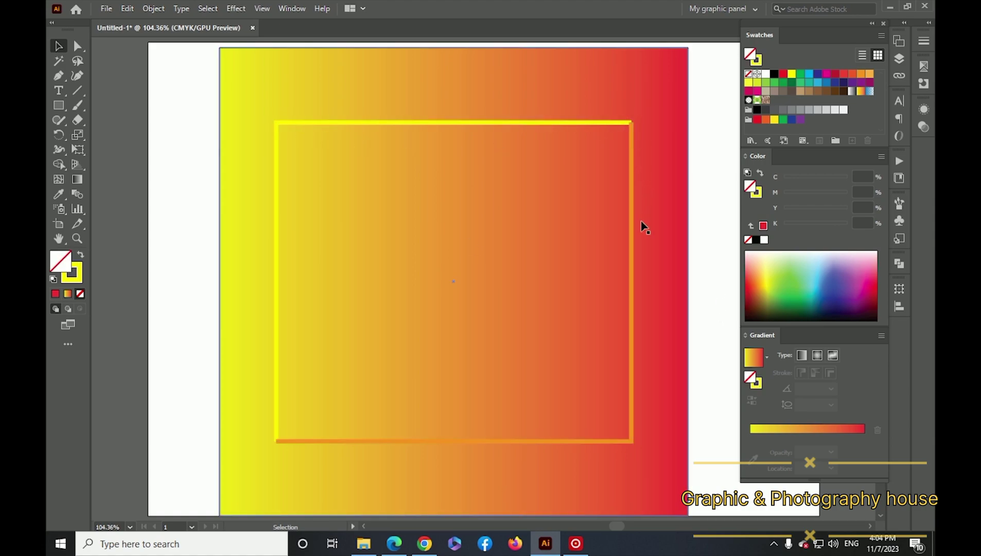
Step: Flip only the two-color outline through its center so its yellow sides face lower right, and adjust its size slightly about the center
drag(631, 444, 628, 440)
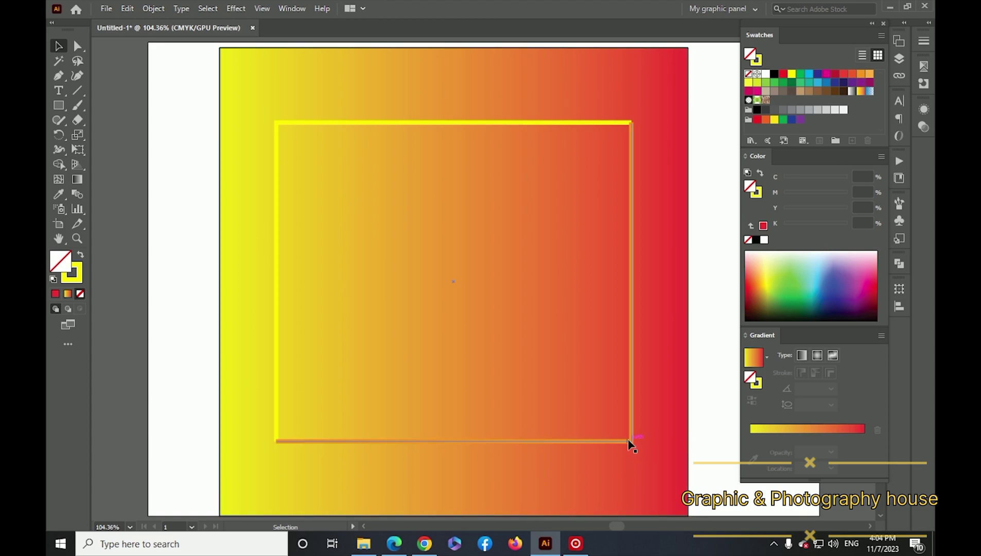
key(ctrl+minus)
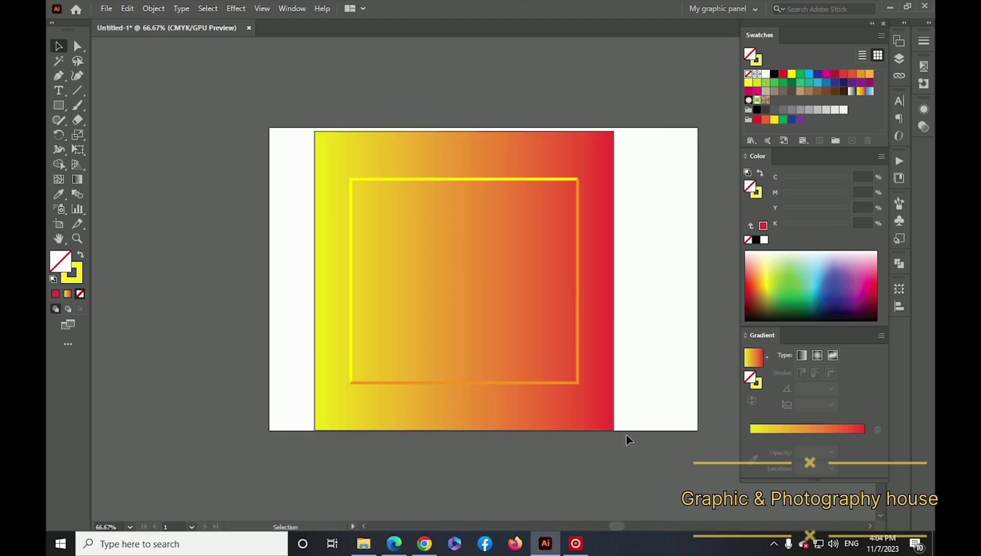
drag(484, 456, 487, 452)
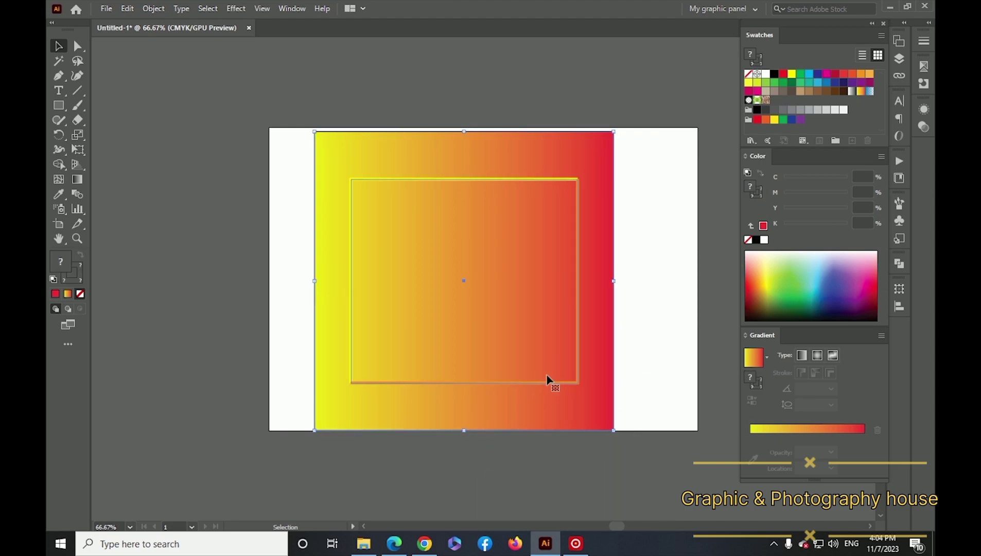
click(578, 382)
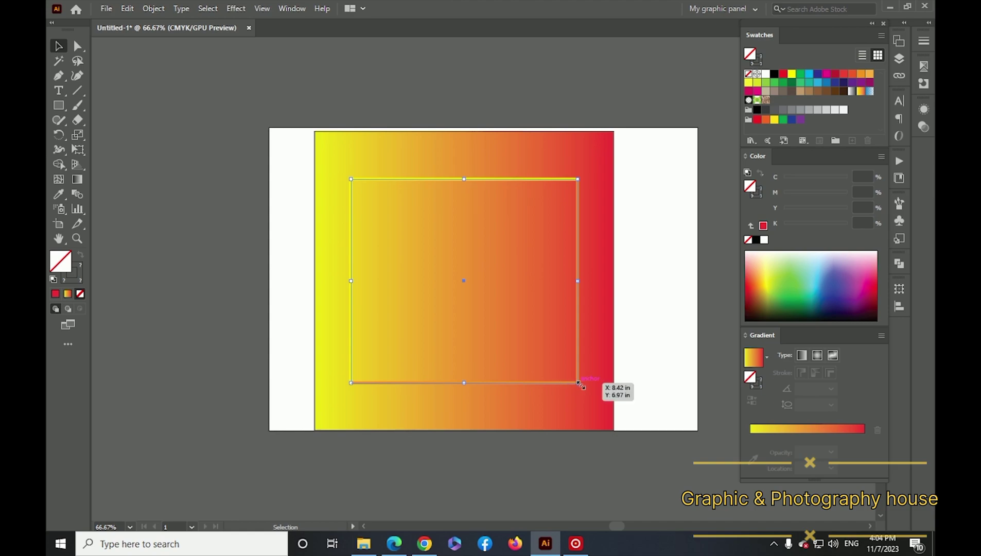
drag(580, 387, 346, 169)
click(224, 111)
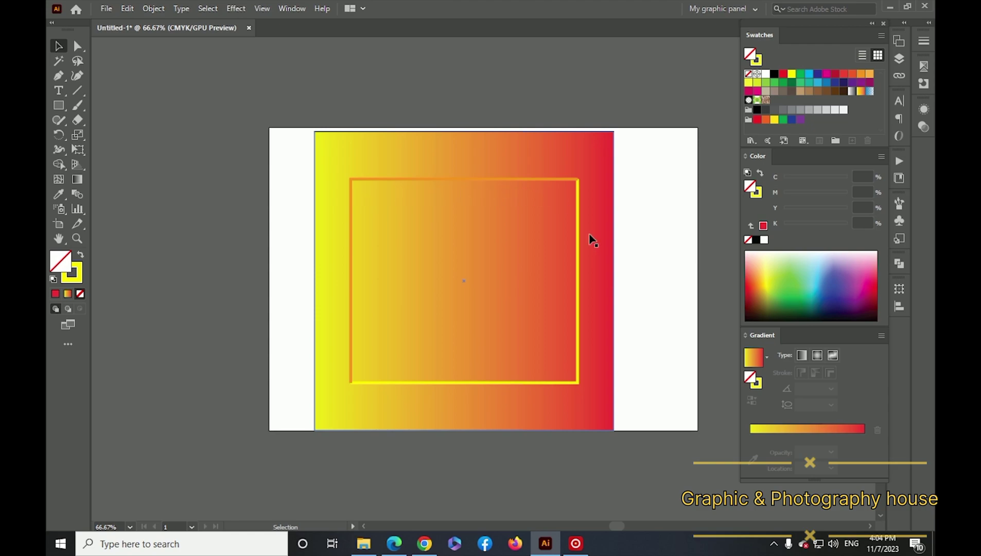
click(576, 383)
drag(576, 383, 579, 378)
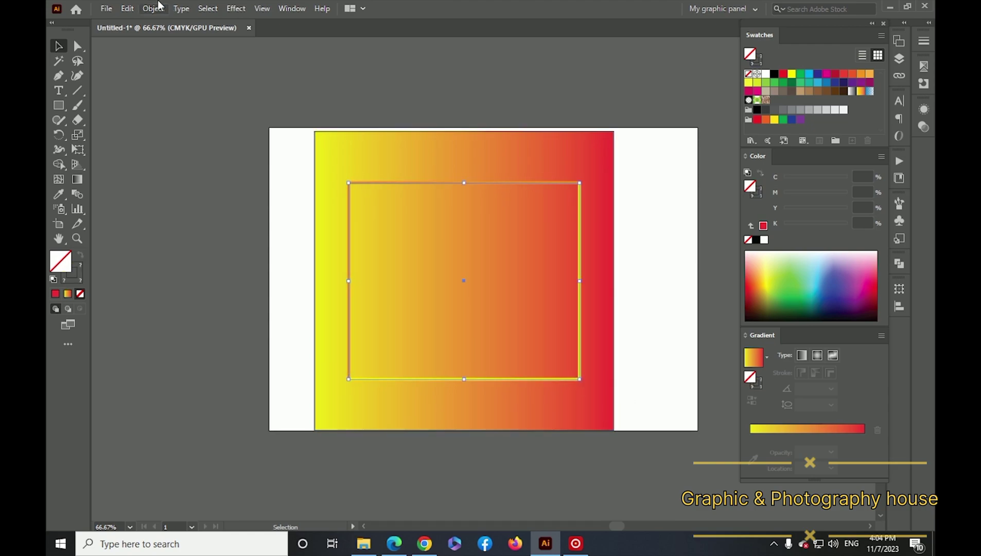
Step: Copy the two-color outline, paste it in front, and scale the copy through its center to a flipped outline about half the size
click(127, 8)
click(165, 68)
click(127, 8)
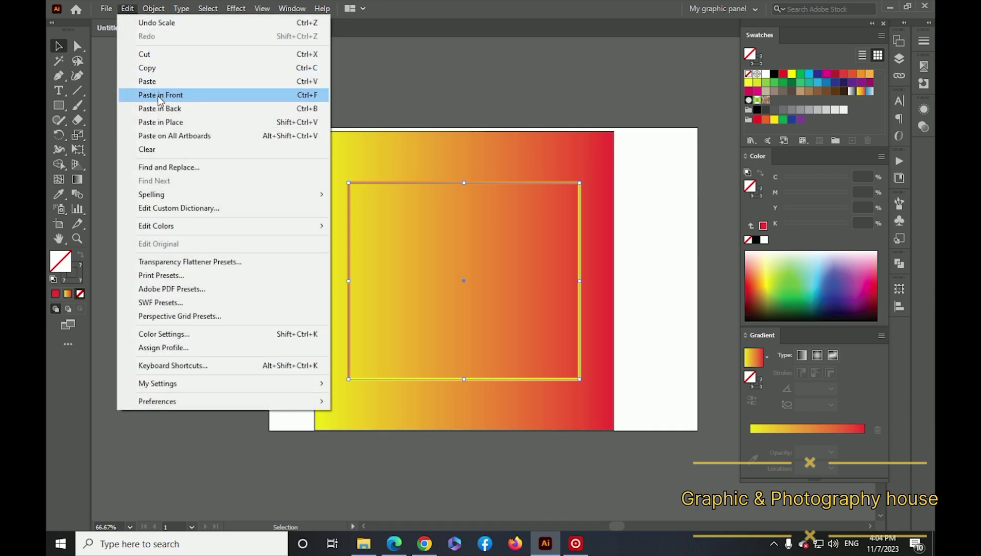
click(163, 95)
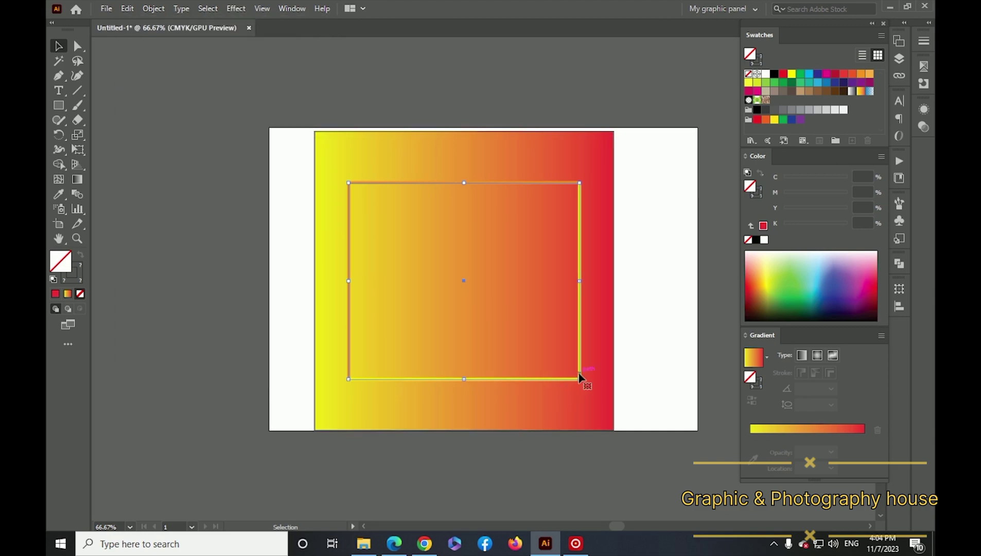
mouse_move(580, 380)
mouse_down()
mouse_move(525, 336)
mouse_move(377, 256)
mouse_move(383, 218)
mouse_up()
click(136, 109)
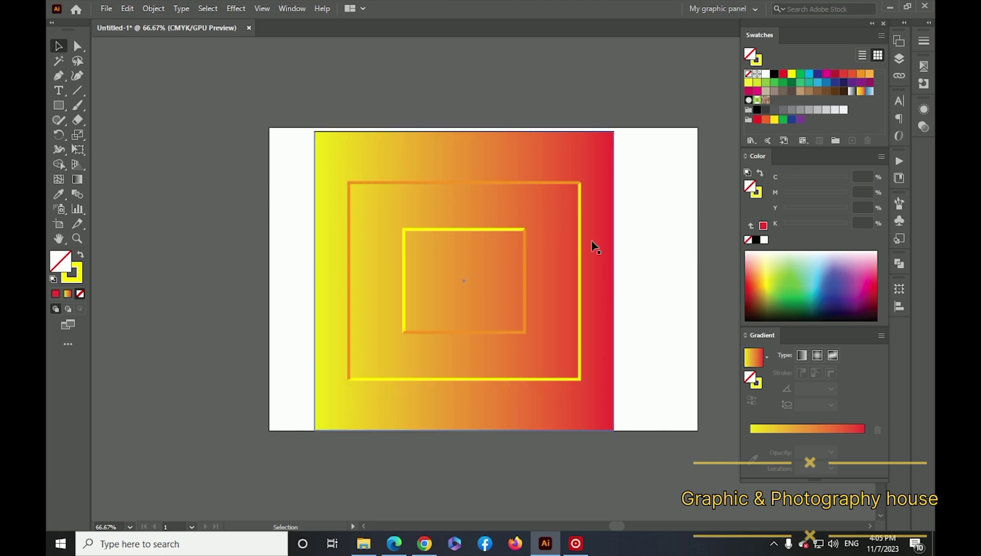
click(465, 280)
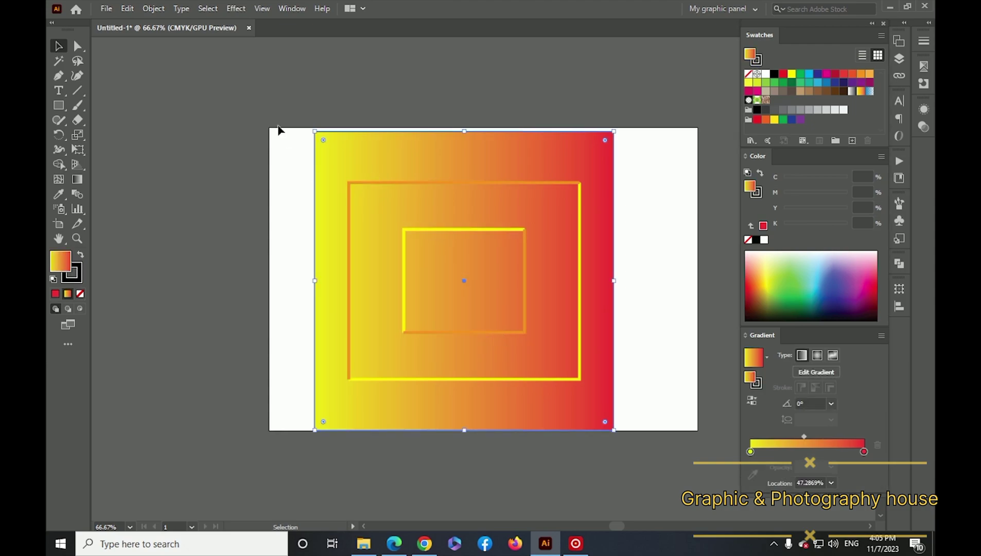
mouse_move(277, 129)
mouse_down()
mouse_move(445, 280)
mouse_move(596, 438)
mouse_up()
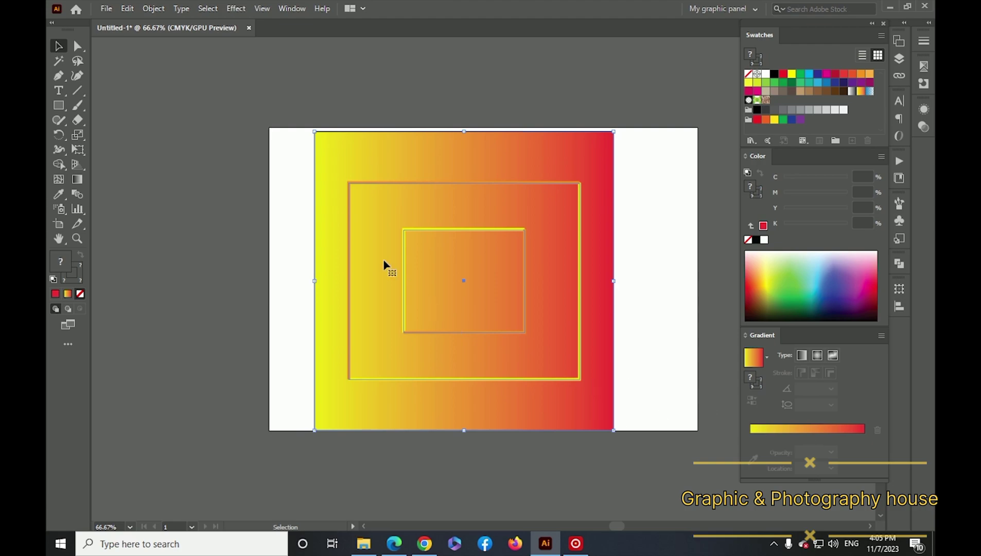
click(679, 305)
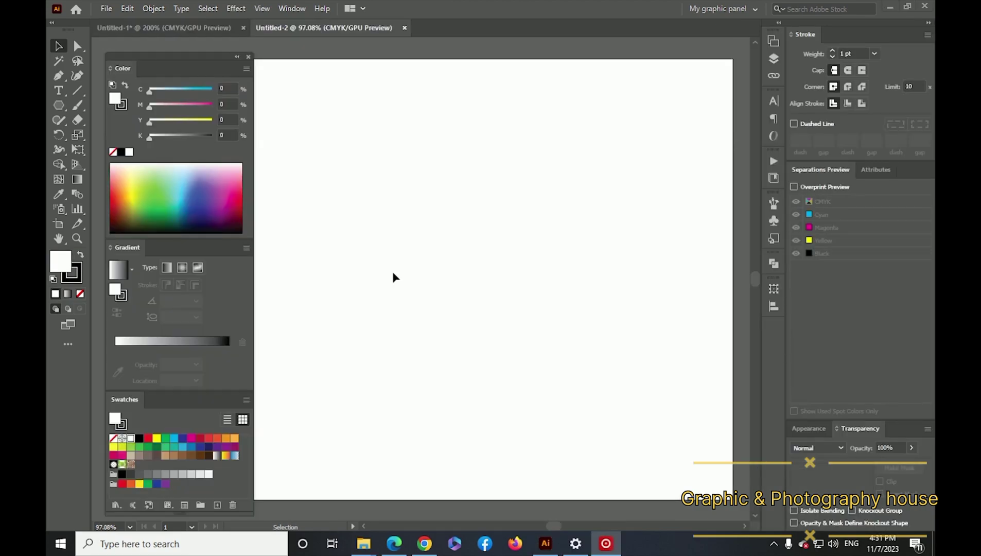
Step: Draw a large circle on the blank Untitled-2 artboard with the Ellipse tool and fill it with the white-to-black linear gradient
drag(58, 105, 110, 134)
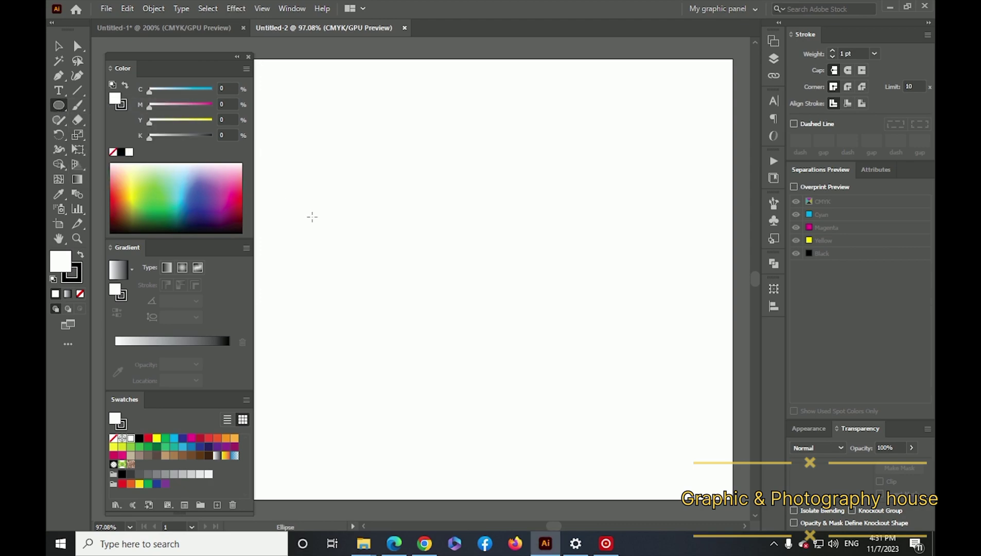
drag(315, 123, 595, 403)
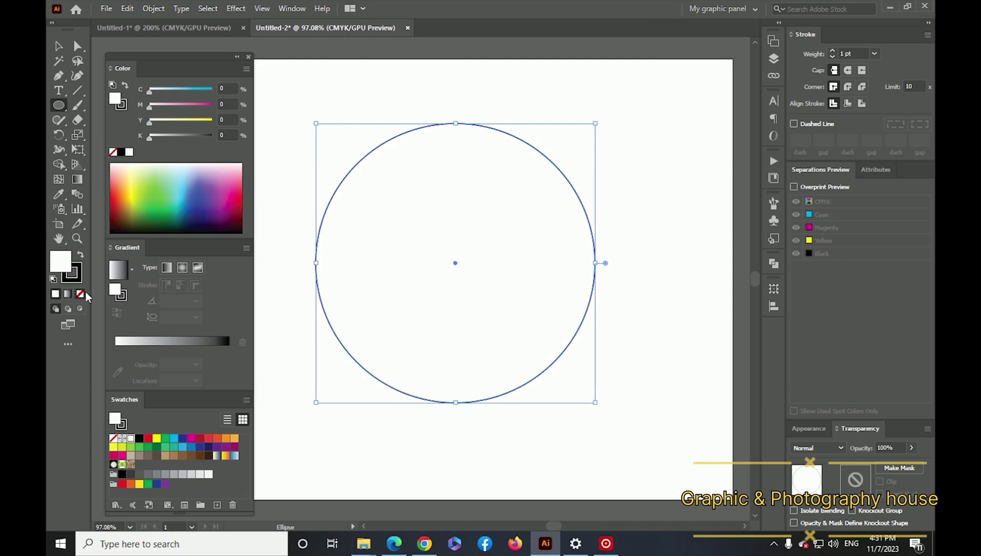
click(67, 293)
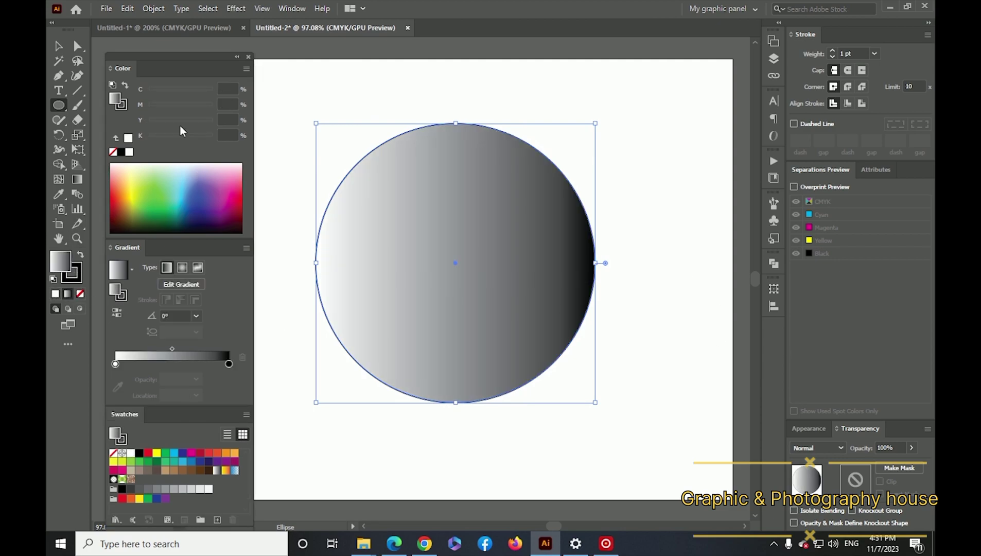
Step: Switch both the white and the black gradient stops of the circle from Grayscale to the HSB color mode
click(115, 363)
click(246, 68)
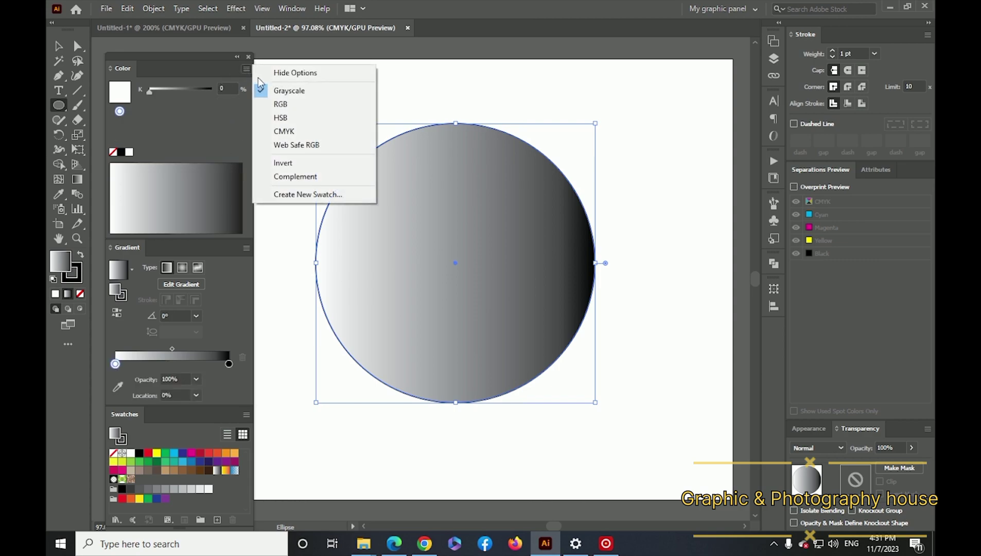
click(278, 118)
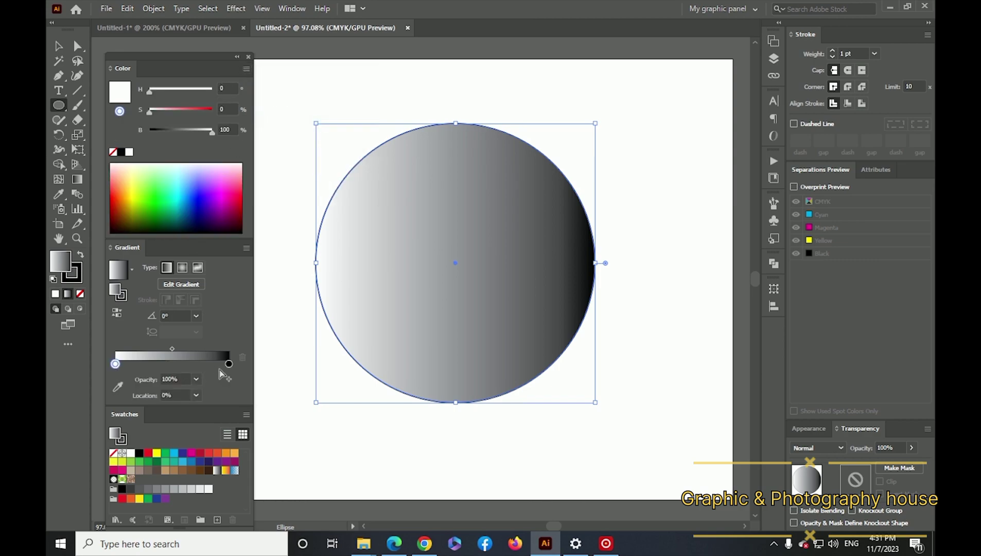
drag(228, 363, 229, 362)
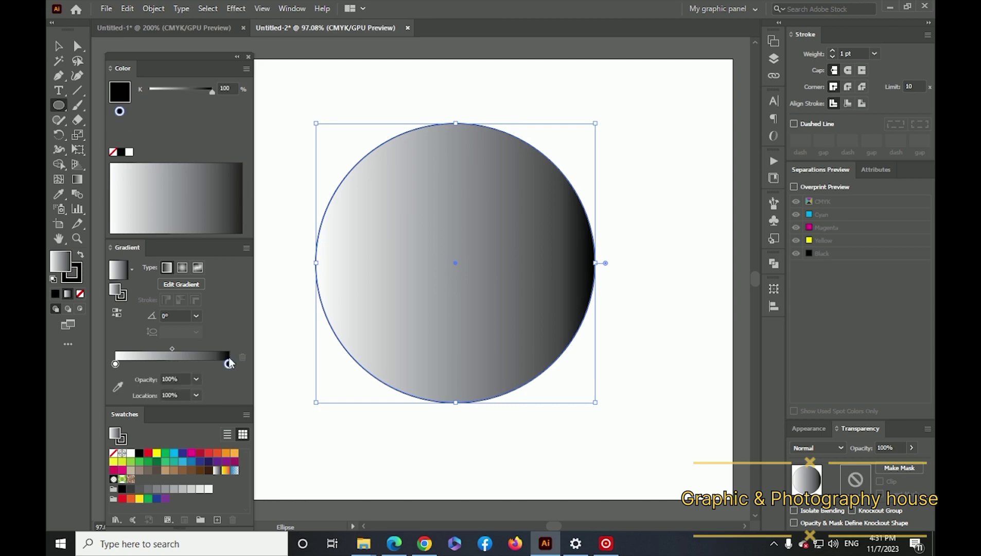
click(247, 69)
click(278, 118)
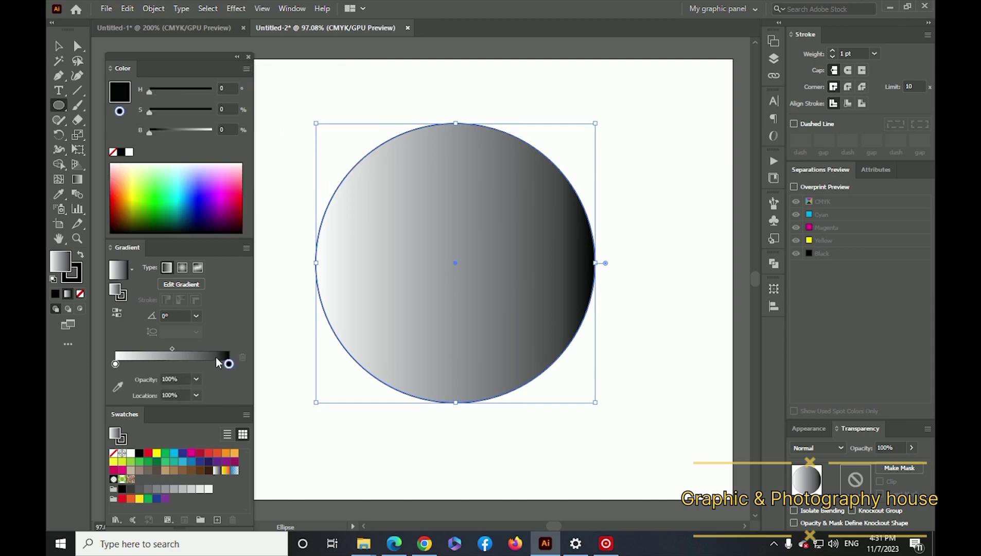
Step: Color the circle's white gradient stop teal (H 169.86, S 81.18, B 100) from the HSB spectrum
click(115, 364)
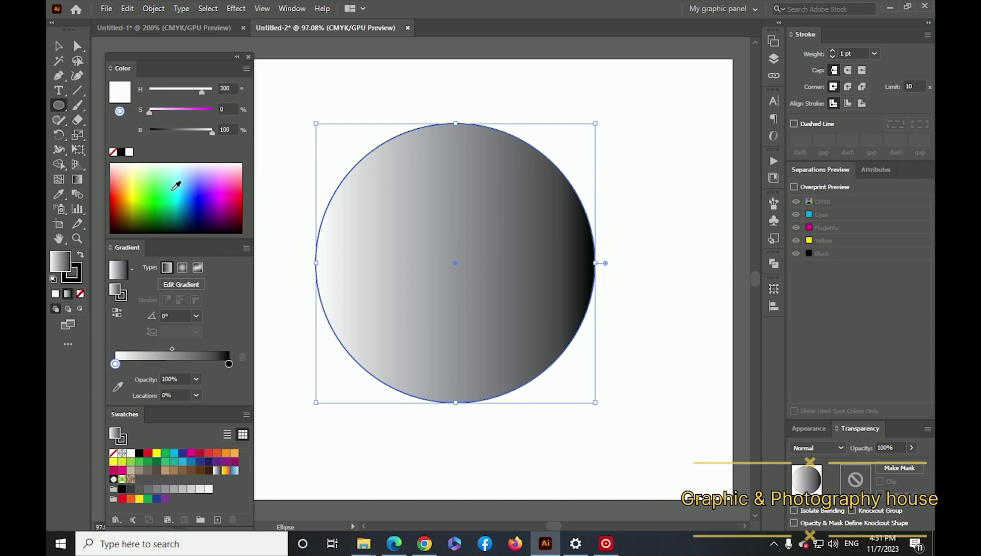
click(173, 189)
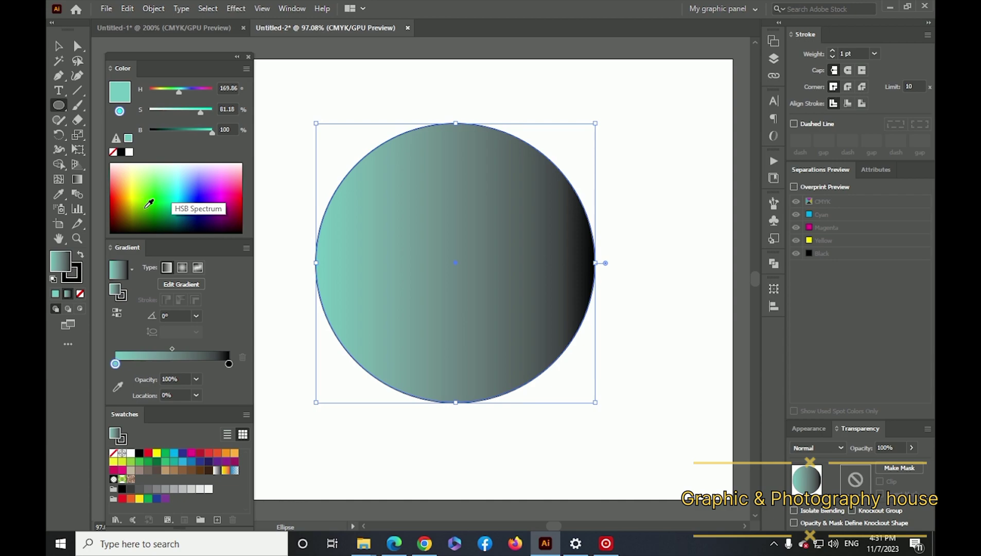
Step: Color the circle's first gradient stop green (H 121.65, S 60.24, B 68.66) and its black stop yellow (H 67.42, S 76.08, B 100)
click(147, 206)
click(229, 363)
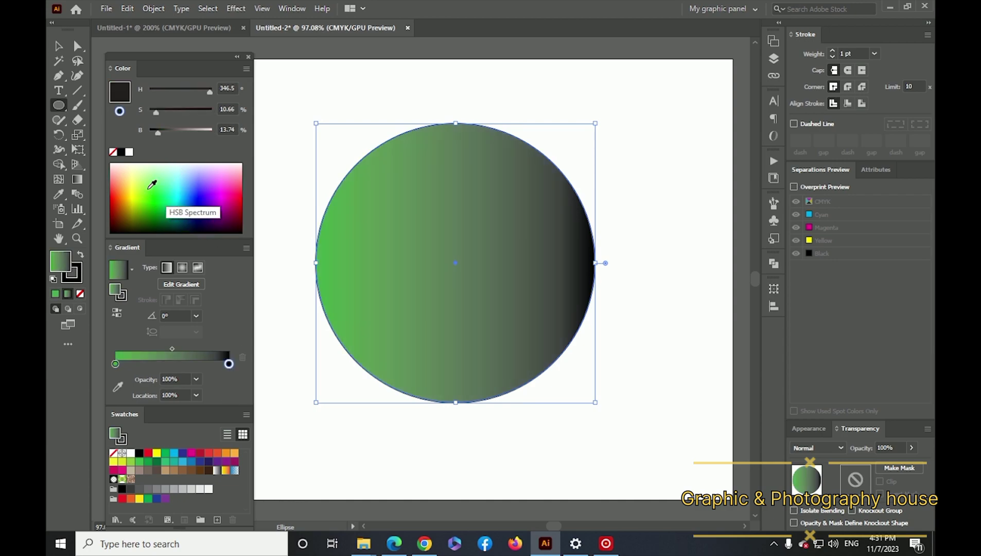
click(148, 185)
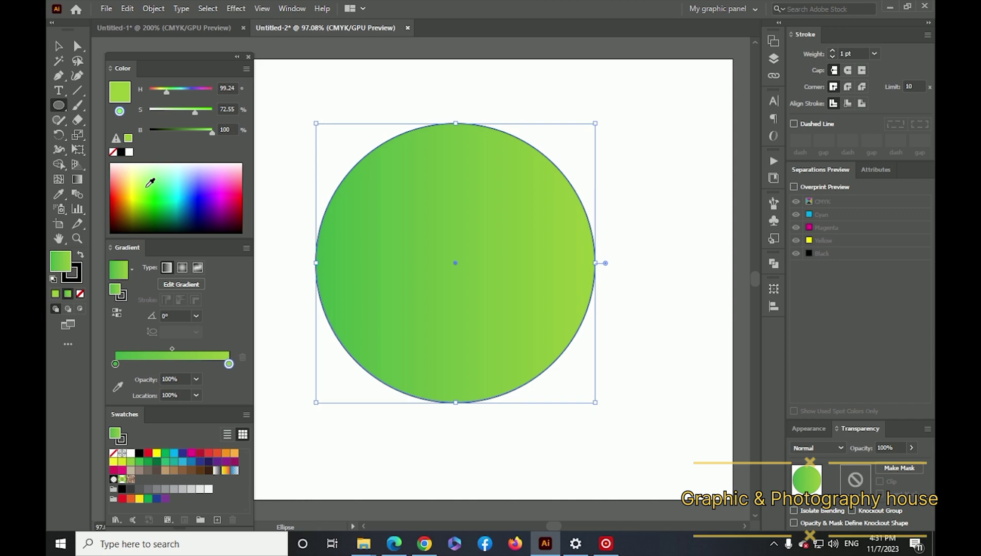
click(149, 178)
click(137, 187)
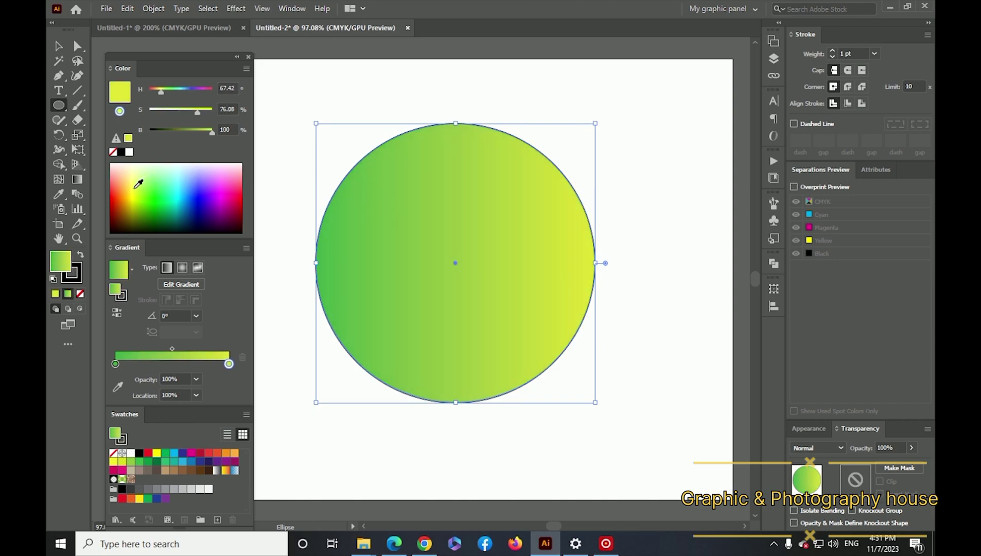
Step: Switch the circle's gradient to radial and move the circle slightly up and left on the artboard
key(v)
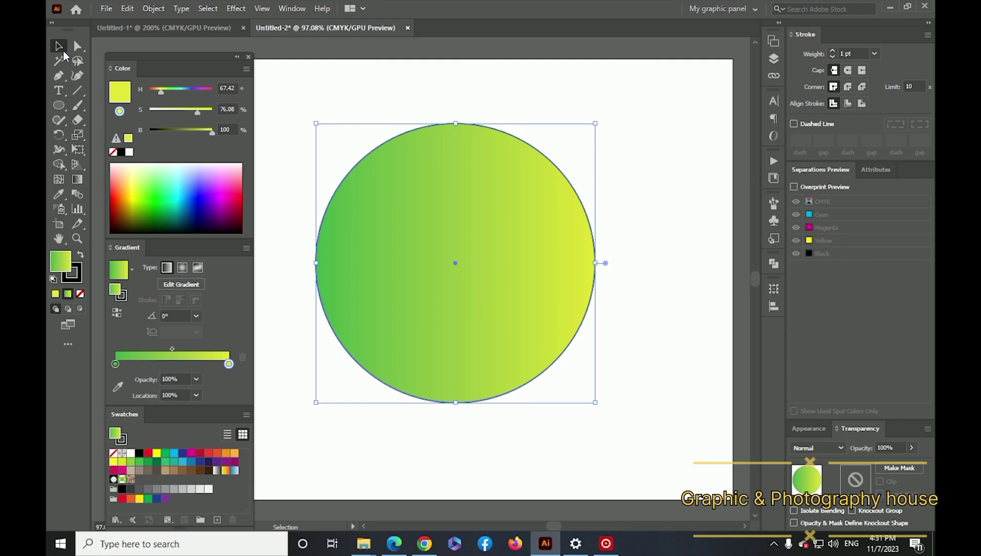
click(182, 268)
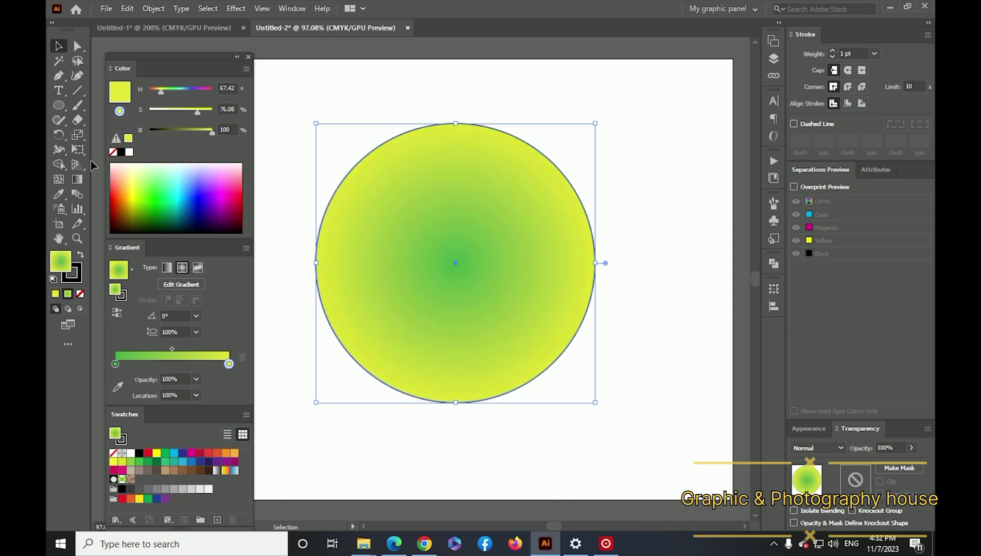
drag(432, 250, 424, 234)
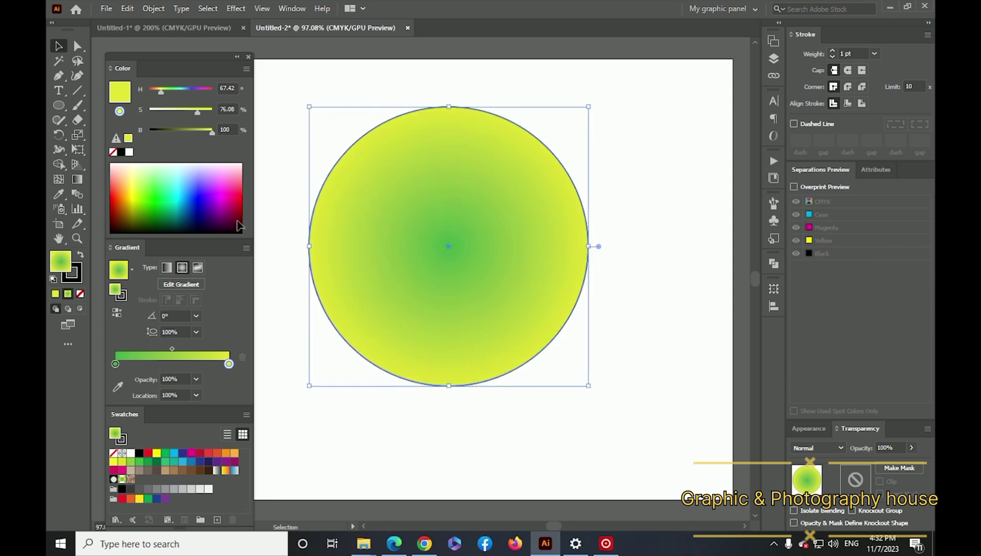
Step: Redraw the radial gradient with the Gradient tool, move it near the circle's center, stretch it to a 134.2898% aspect ratio, and enlarge it
click(77, 180)
drag(414, 161, 427, 224)
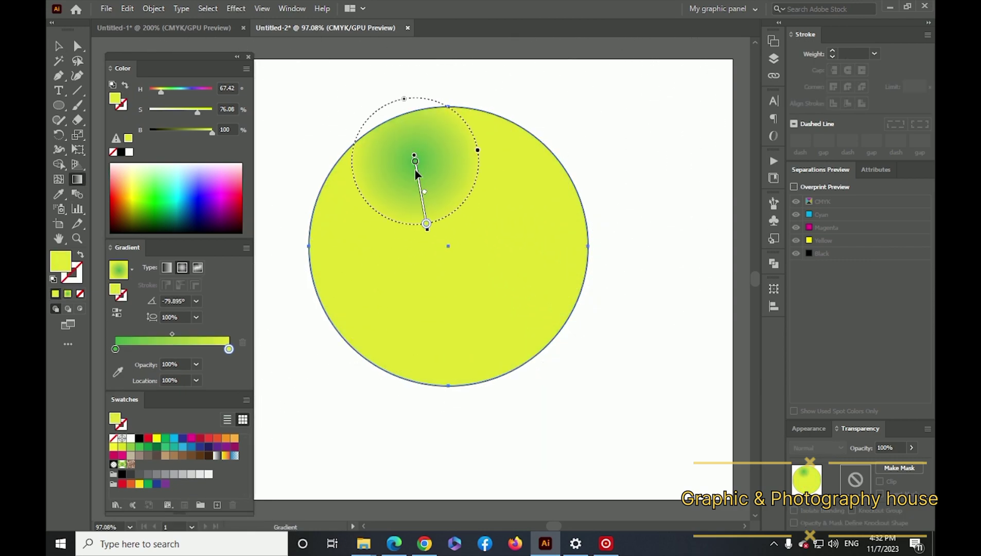
drag(418, 178, 446, 249)
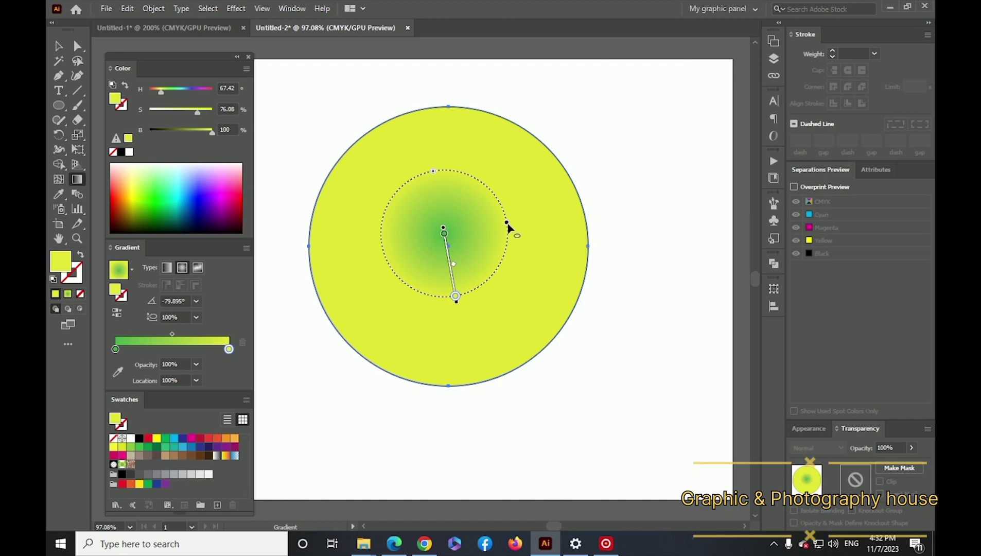
drag(508, 225, 548, 325)
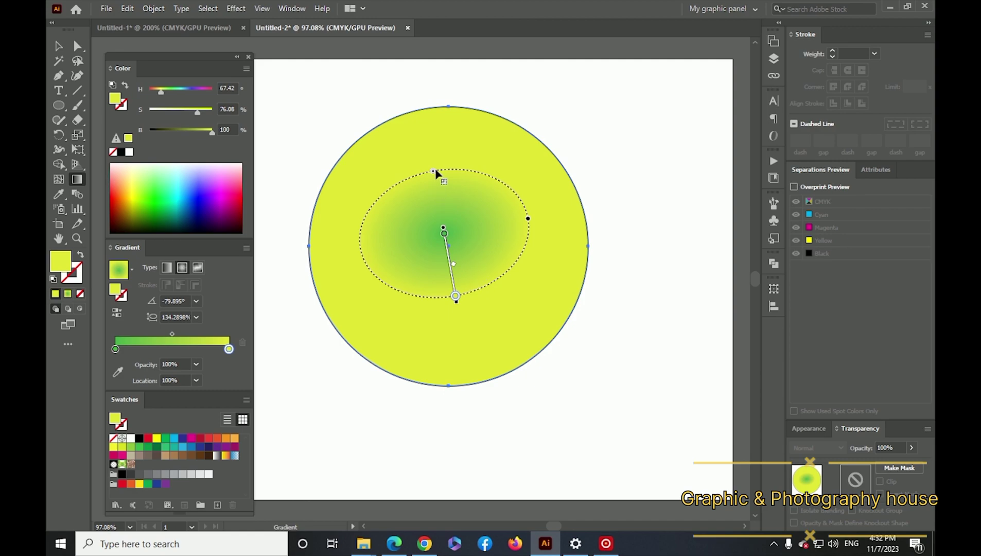
drag(434, 172, 427, 140)
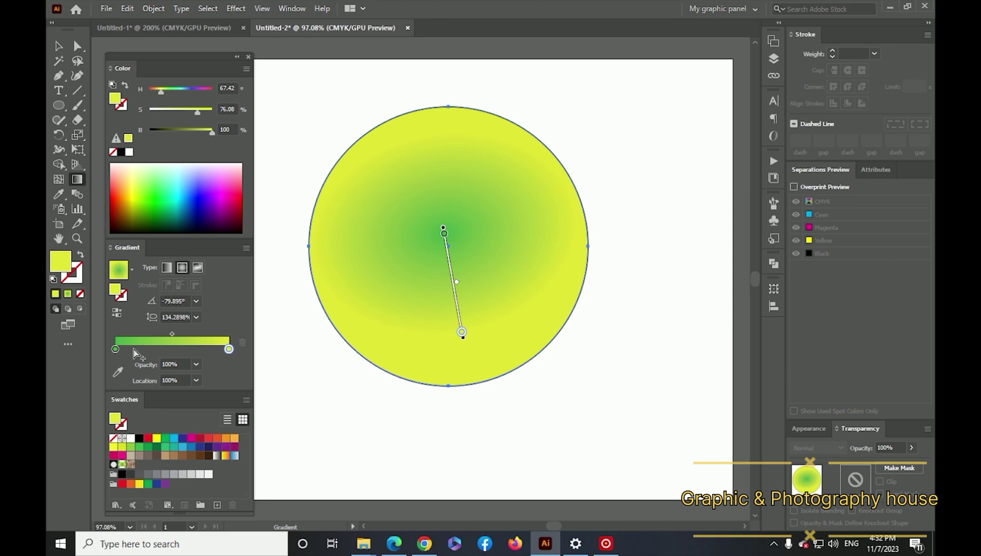
Step: Move the green gradient stop to location 42.0213% and add another green stop at location 0%
drag(116, 350, 157, 350)
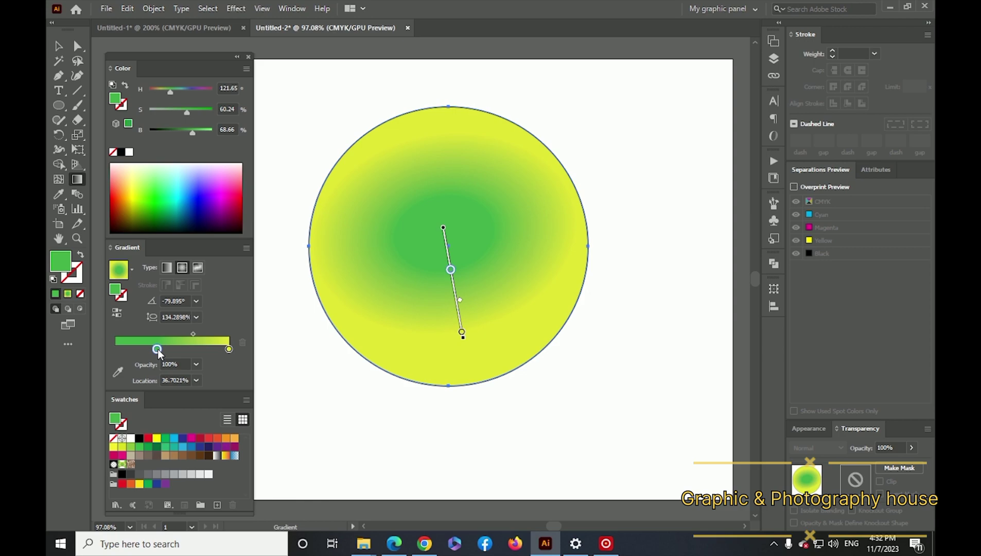
mouse_move(157, 349)
mouse_down()
mouse_move(94, 355)
mouse_move(163, 351)
mouse_up()
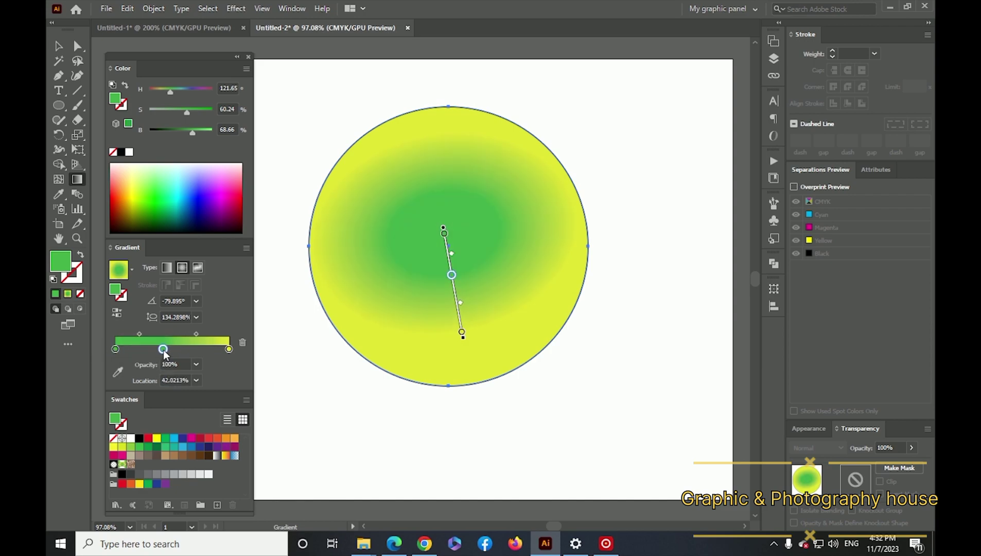
click(116, 349)
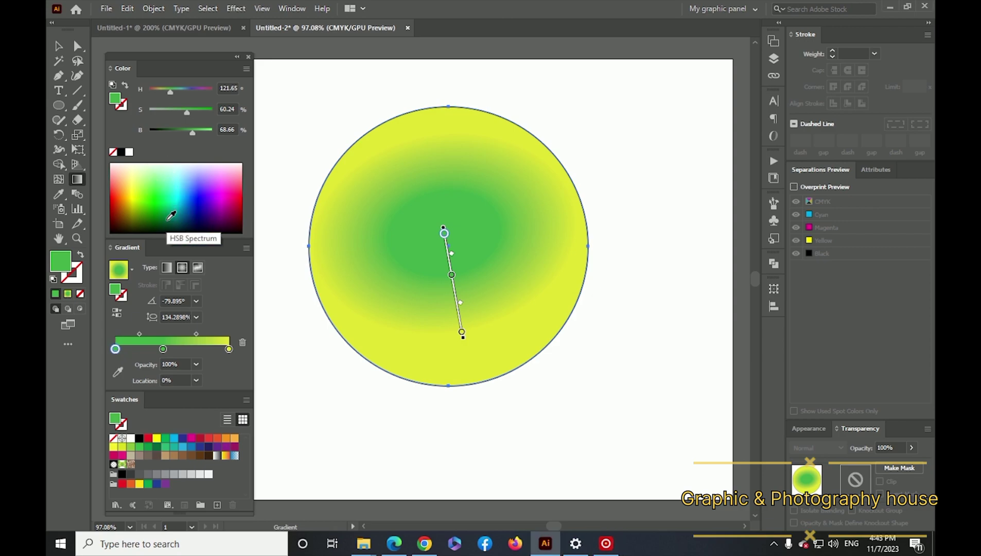
Step: Recolor the gradient stop at 0% to a pale aqua with H 167, S 37, B 100
click(119, 194)
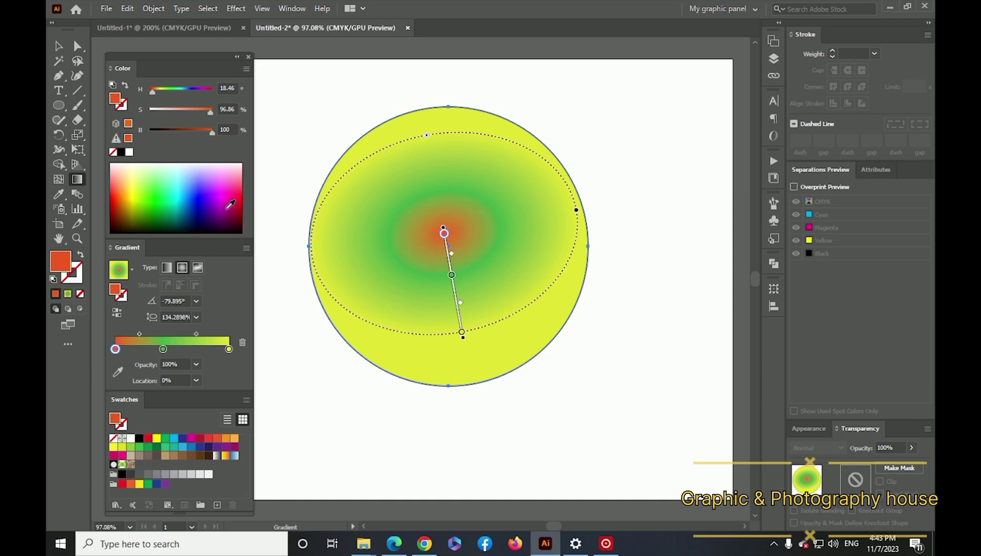
drag(151, 97, 178, 99)
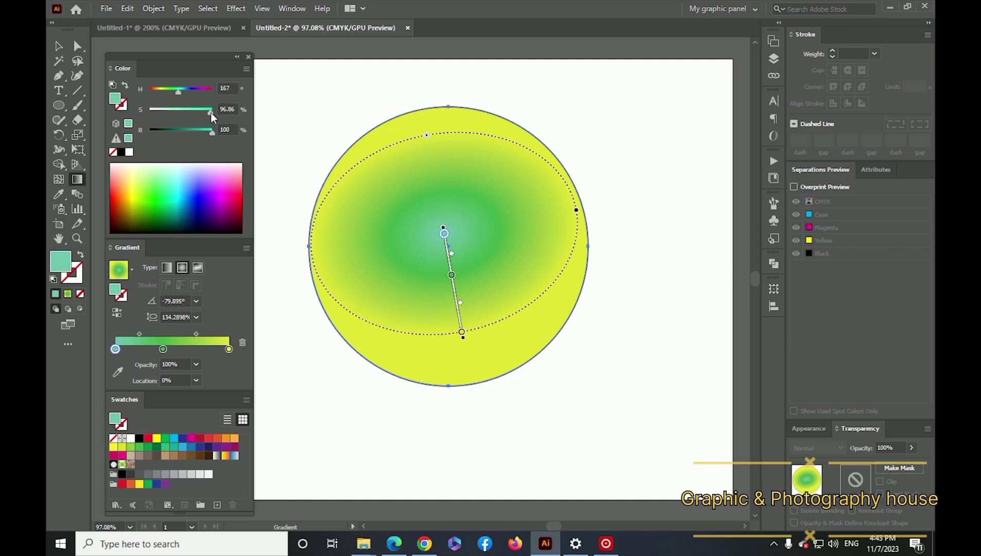
drag(211, 112, 174, 113)
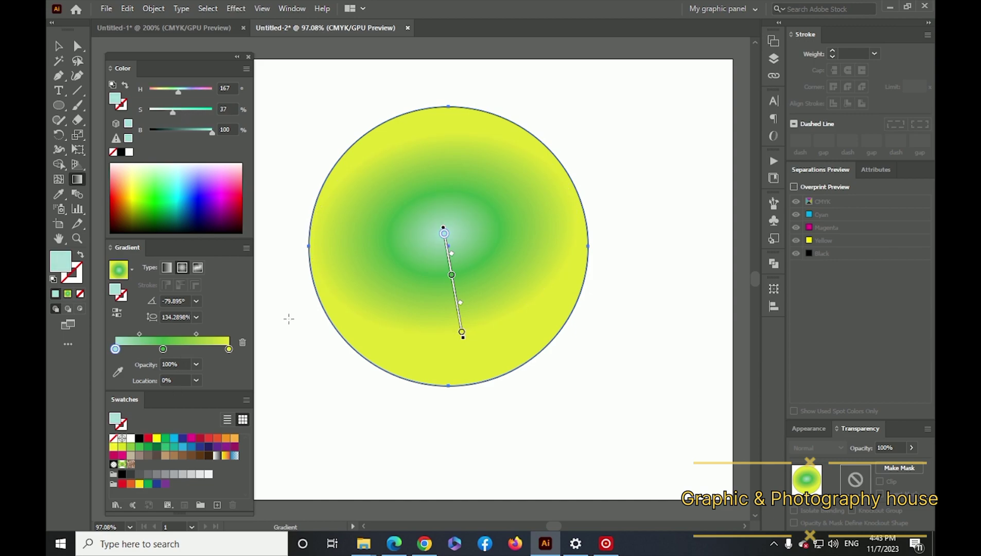
Step: Redraw the radial gradient diagonally from the circle's upper left to its lower right edge, and shift the first midpoint toward the aqua center
drag(388, 160, 505, 325)
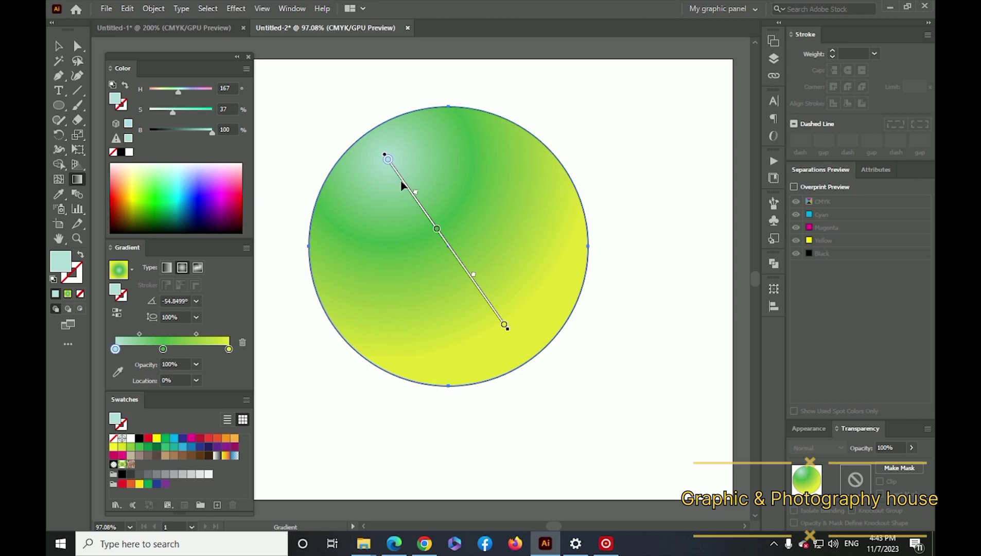
drag(402, 184, 430, 219)
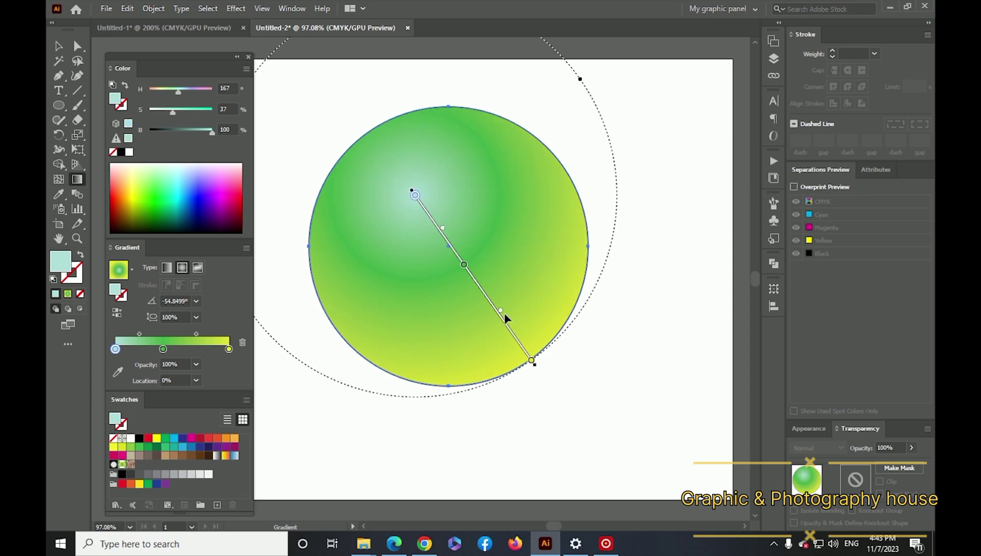
drag(439, 227, 428, 206)
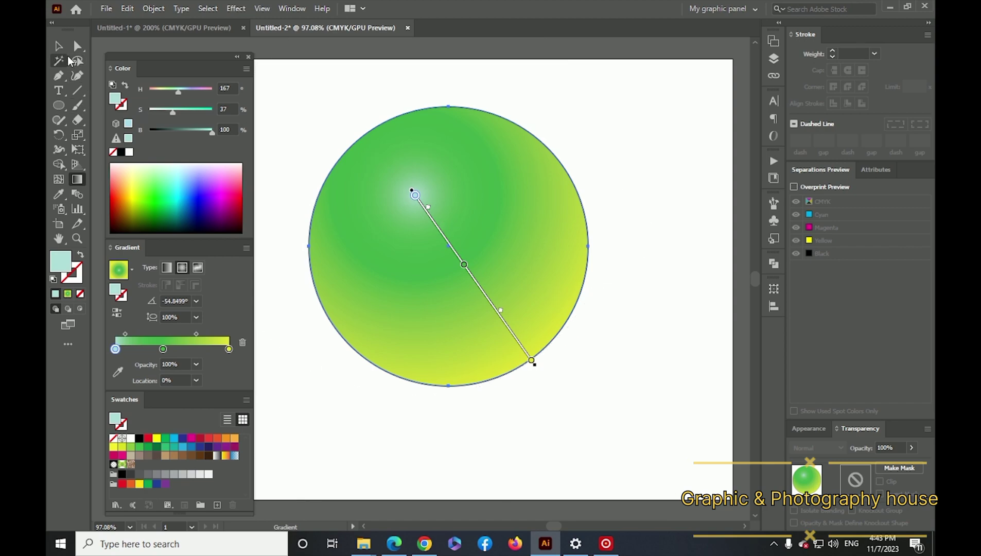
click(58, 46)
click(319, 81)
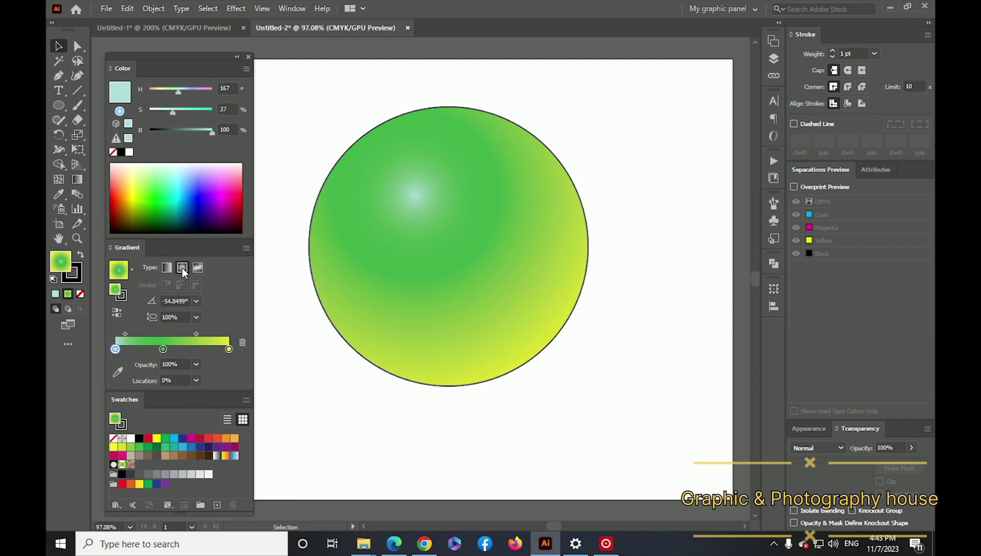
Step: Select the gradient-filled circle and delete it
click(167, 267)
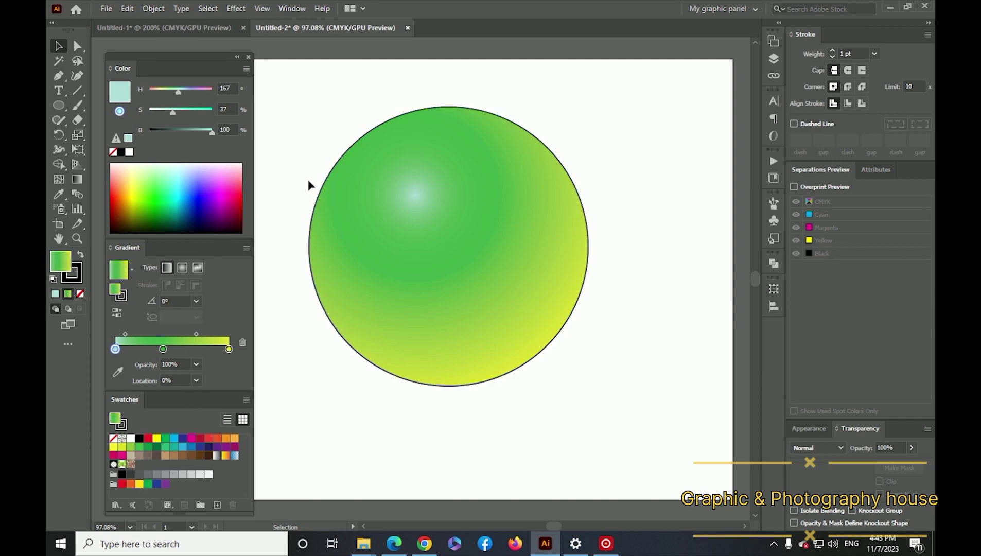
drag(312, 93, 369, 162)
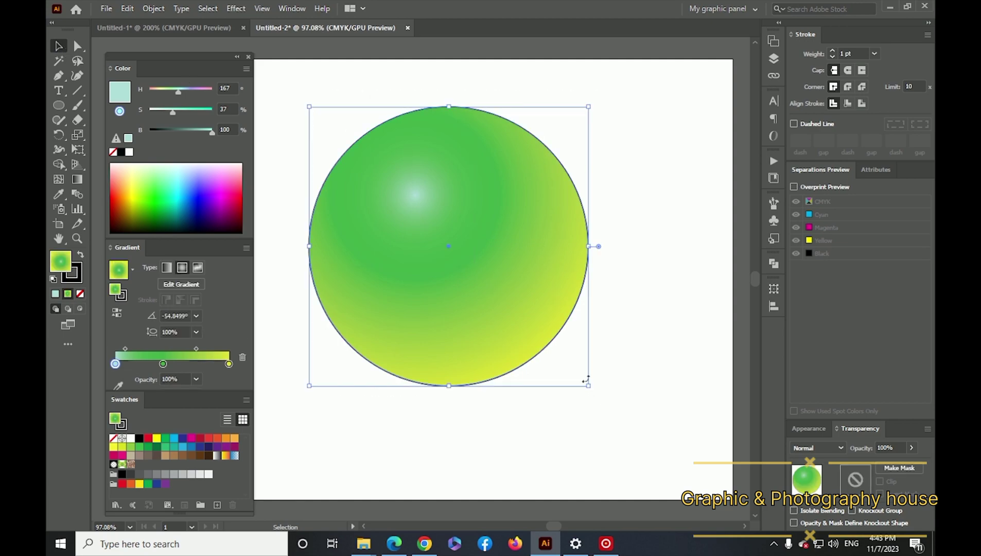
key(Delete)
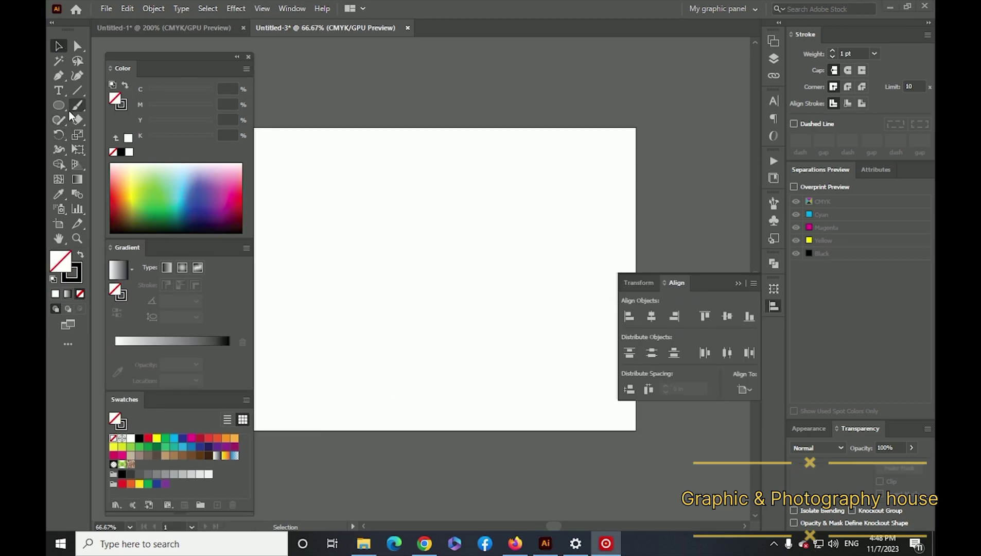
Step: Draw a large unfilled circle on the blank Untitled-3 artboard with the Ellipse tool and shift it slightly left
click(58, 105)
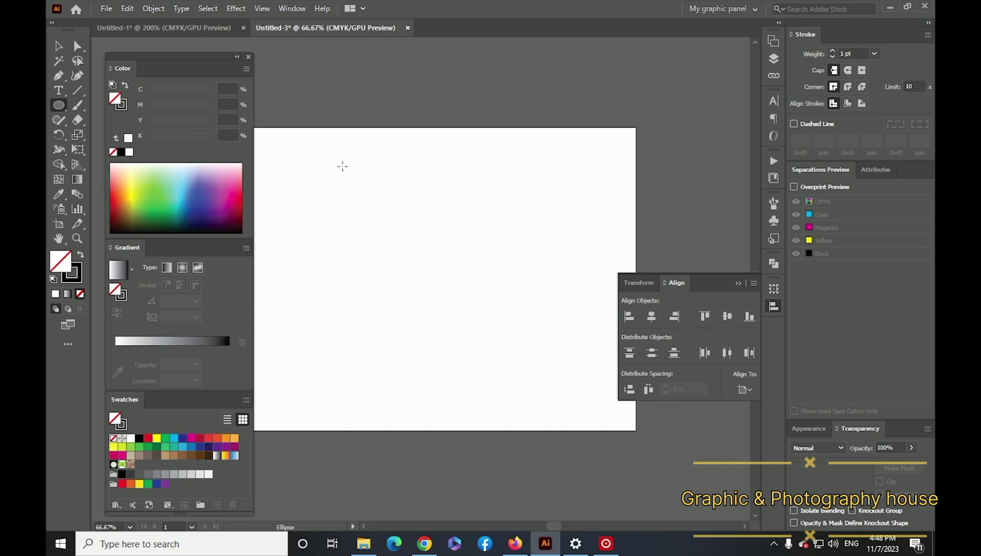
drag(339, 146, 521, 379)
key(v)
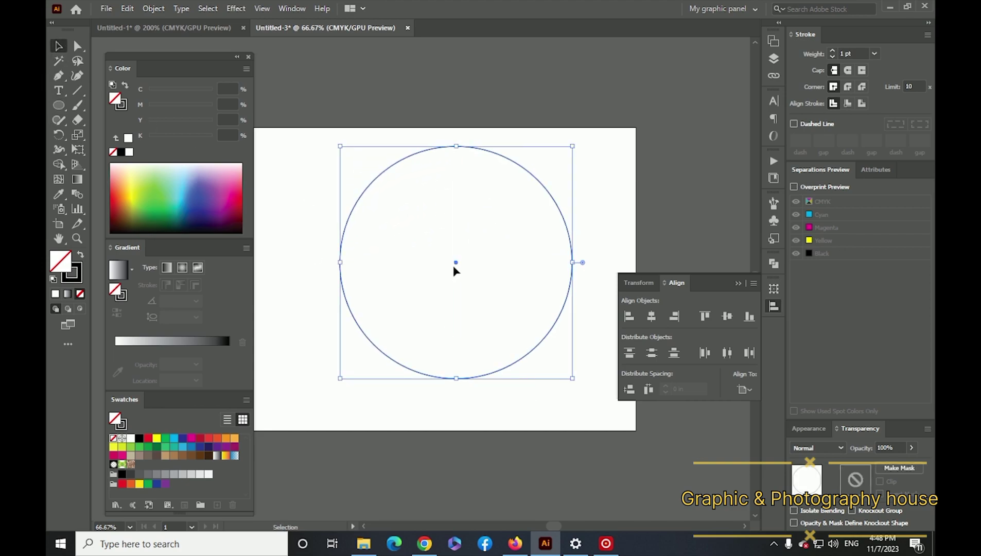
drag(456, 268, 439, 264)
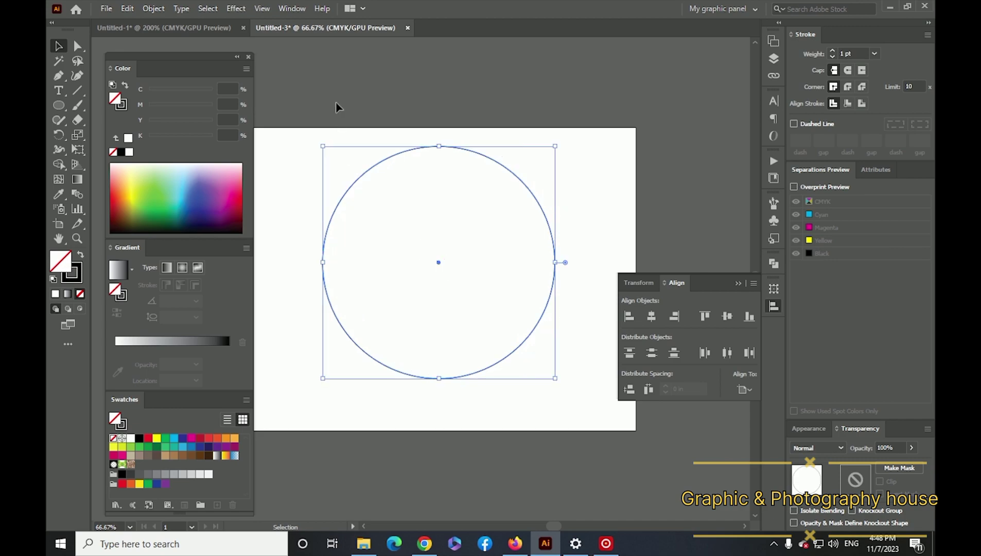
Step: Copy the circle, paste it in front, scale the copy to about 70%, and place it inside against the large circle's top edge
click(127, 8)
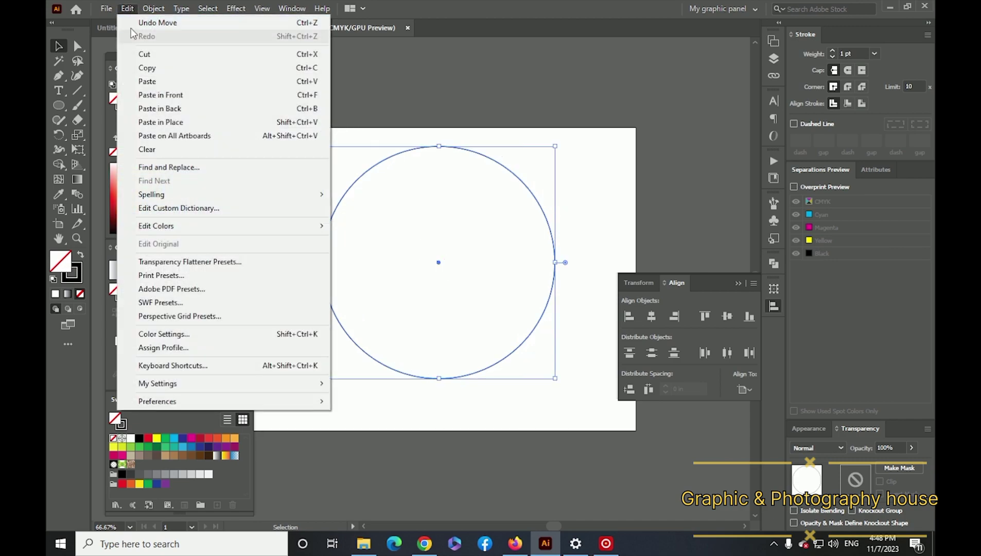
click(149, 68)
click(128, 8)
click(156, 95)
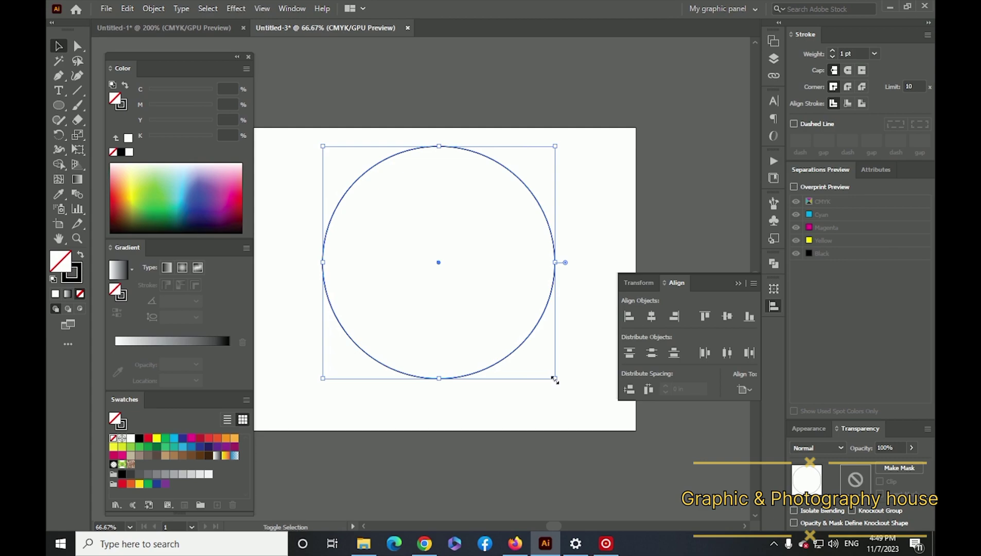
drag(555, 379, 482, 325)
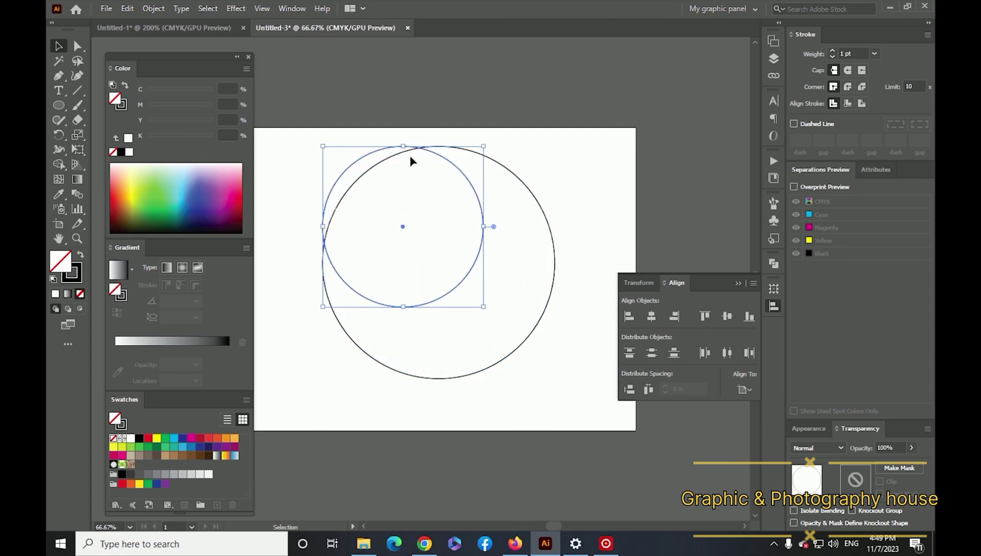
drag(433, 156, 465, 155)
click(324, 110)
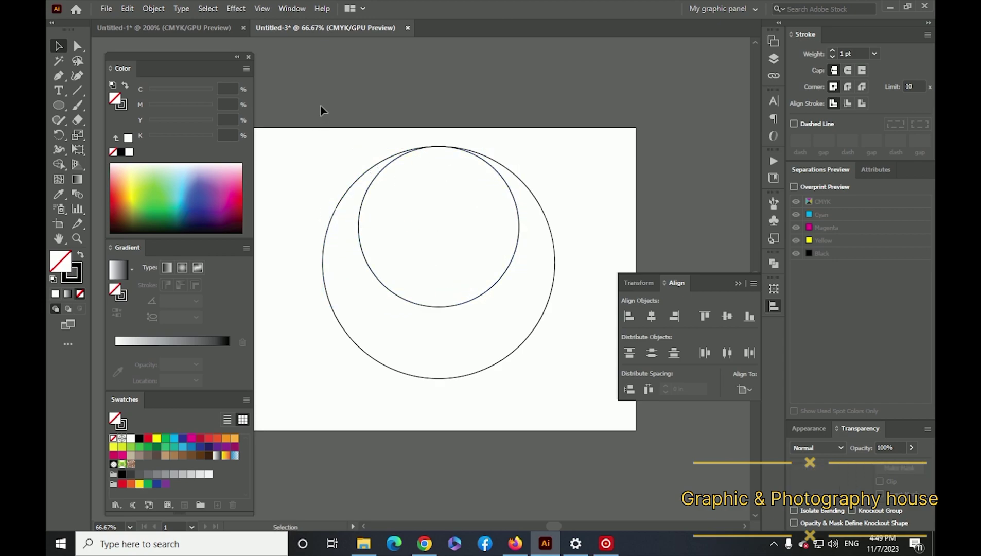
Step: Align both circles horizontally by their centers, and duplicate the small circle straight down to the large circle's bottom edge
drag(325, 110, 468, 230)
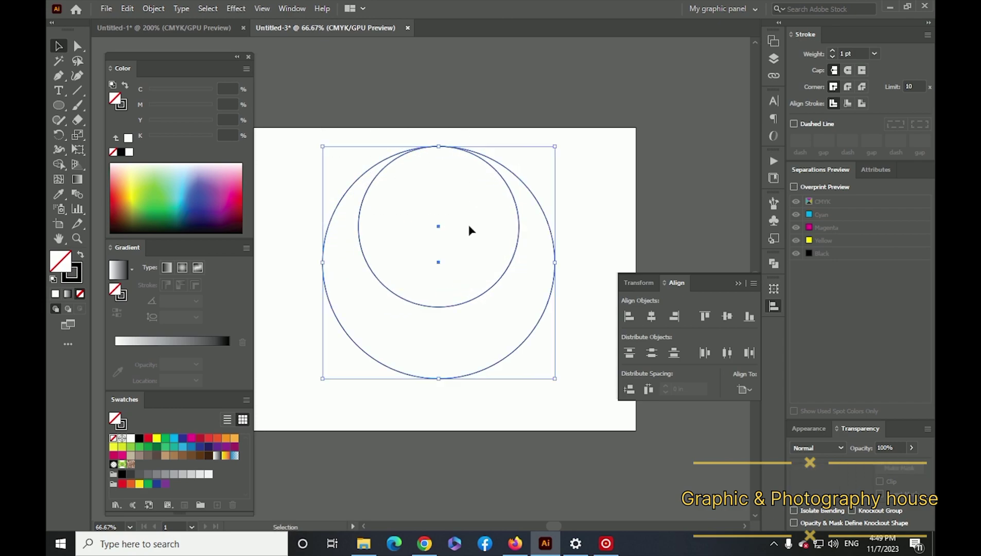
click(651, 316)
click(402, 324)
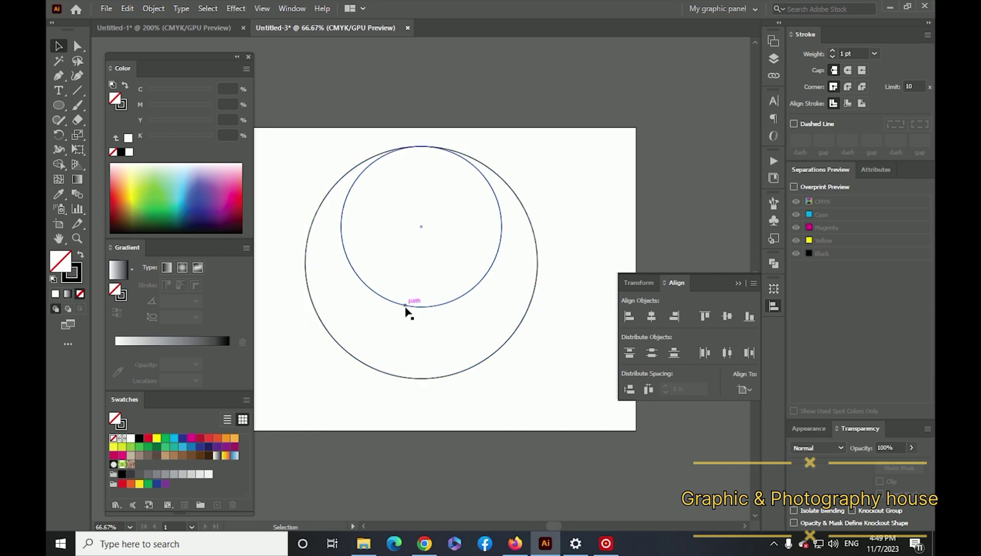
drag(407, 307, 407, 378)
click(394, 452)
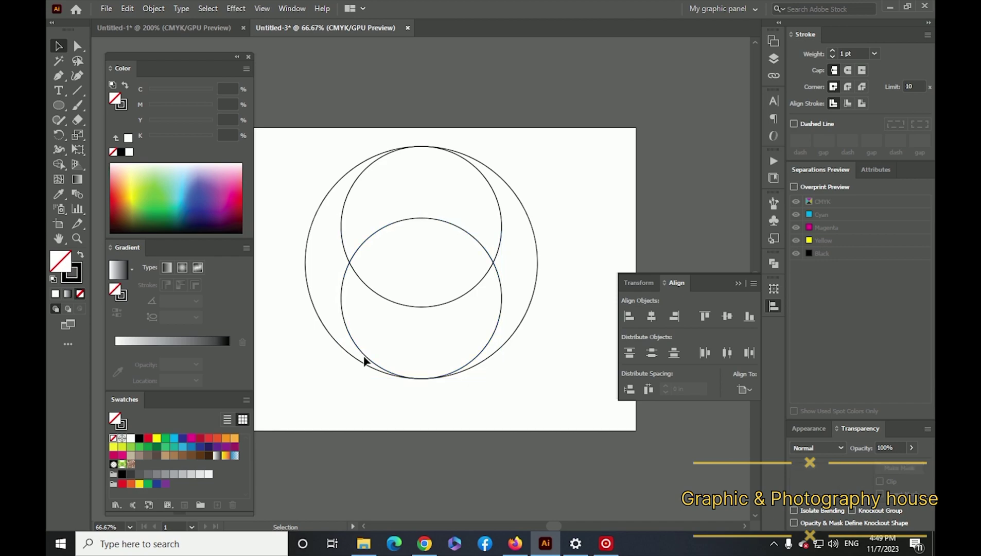
Step: Merge the left crescent with the lower circle and the upper circle with the right crescent using the Shape Builder tool, keeping the central lens separate
drag(278, 146, 504, 392)
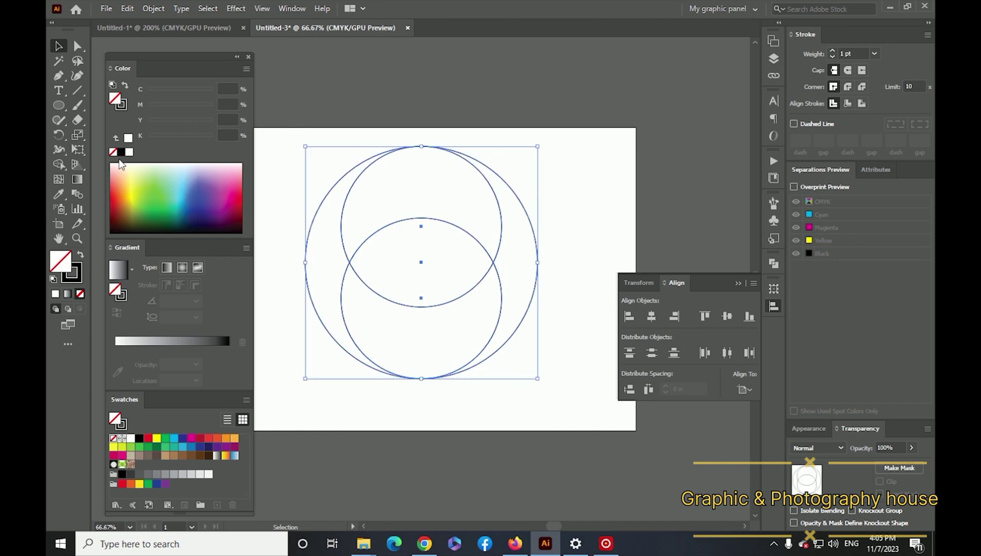
click(50, 165)
mouse_move(324, 221)
mouse_down()
mouse_move(333, 300)
mouse_move(396, 350)
mouse_up()
drag(490, 209, 521, 287)
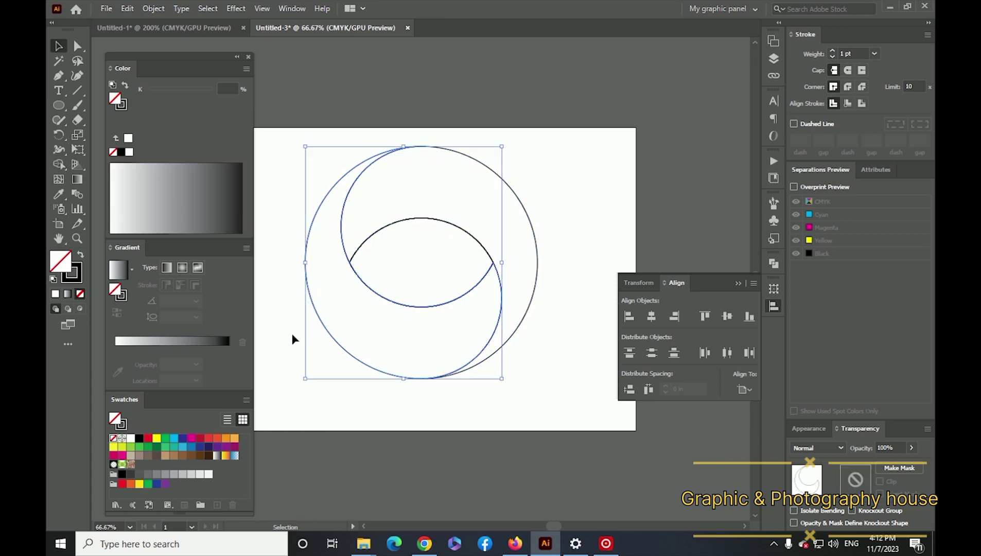
Step: Fill all three swirl shapes with the C=15 M=100 Y=90 K=10 swatch and make that swatch global
click(297, 243)
drag(276, 144, 376, 324)
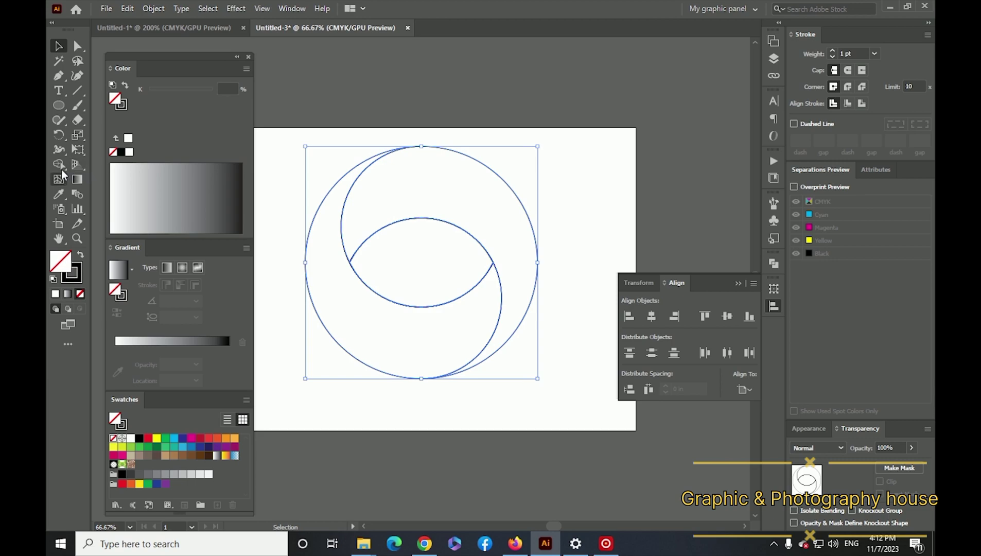
click(200, 440)
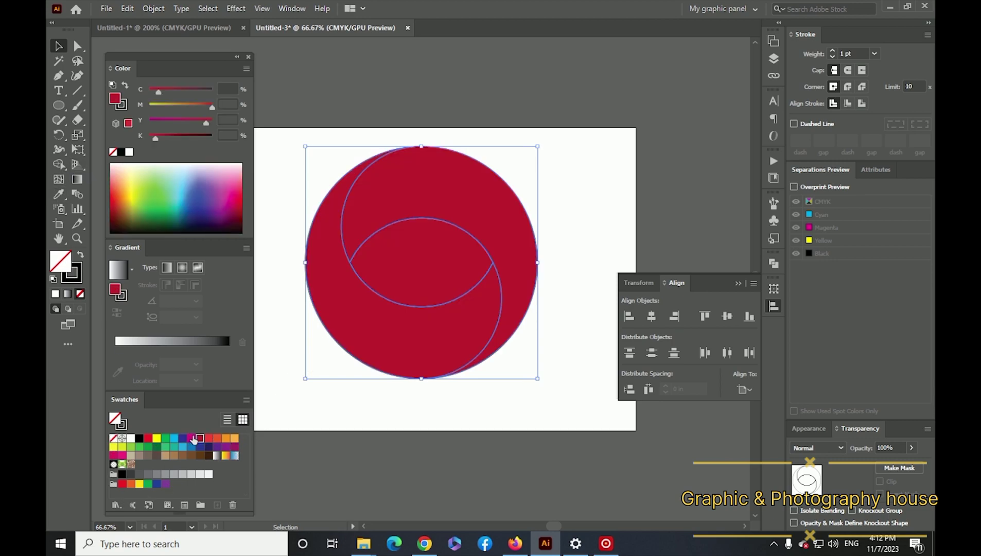
double_click(200, 439)
drag(476, 154, 422, 122)
click(414, 183)
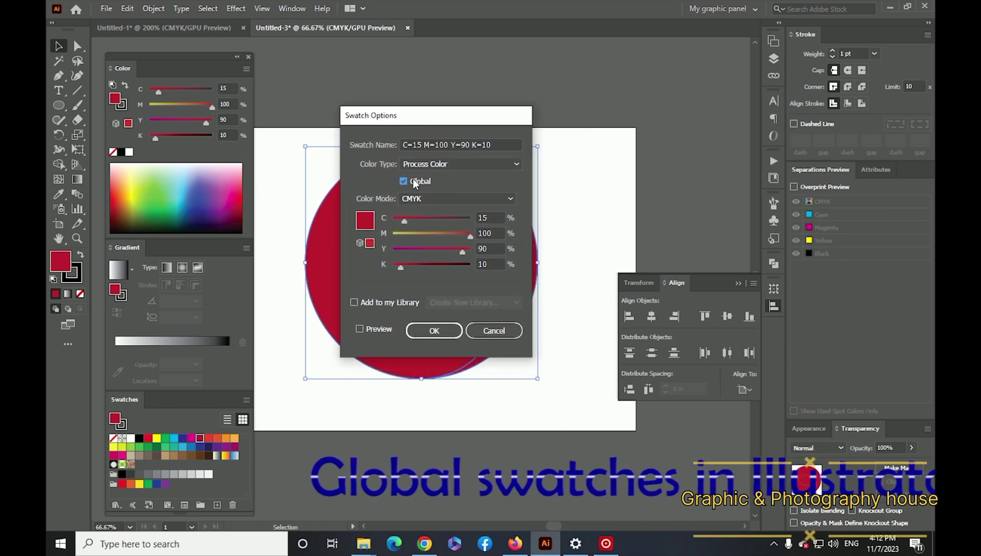
click(435, 329)
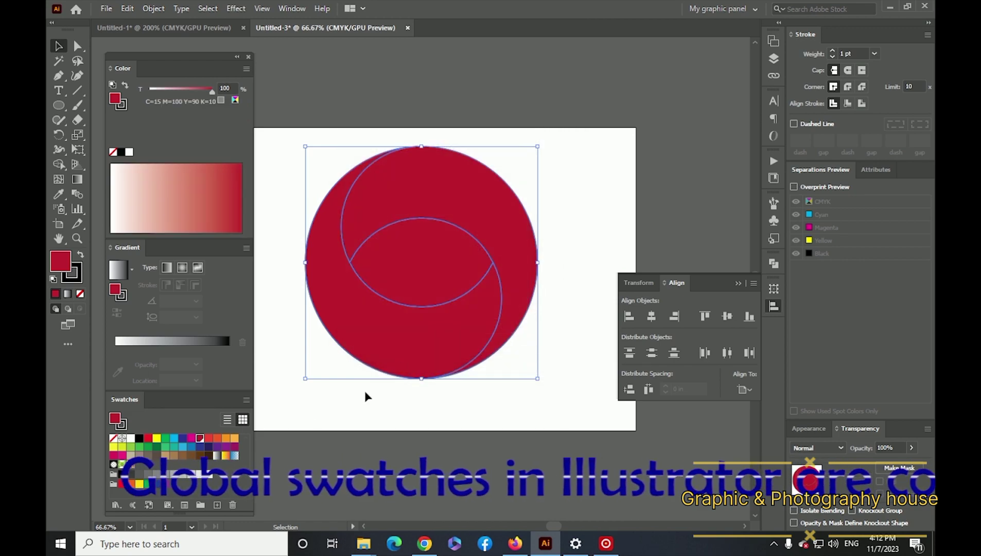
Step: Make the red C=0 M=90 Y=85 K=0 and purple C=50 M=100 Y=0 K=0 swatches global
double_click(208, 438)
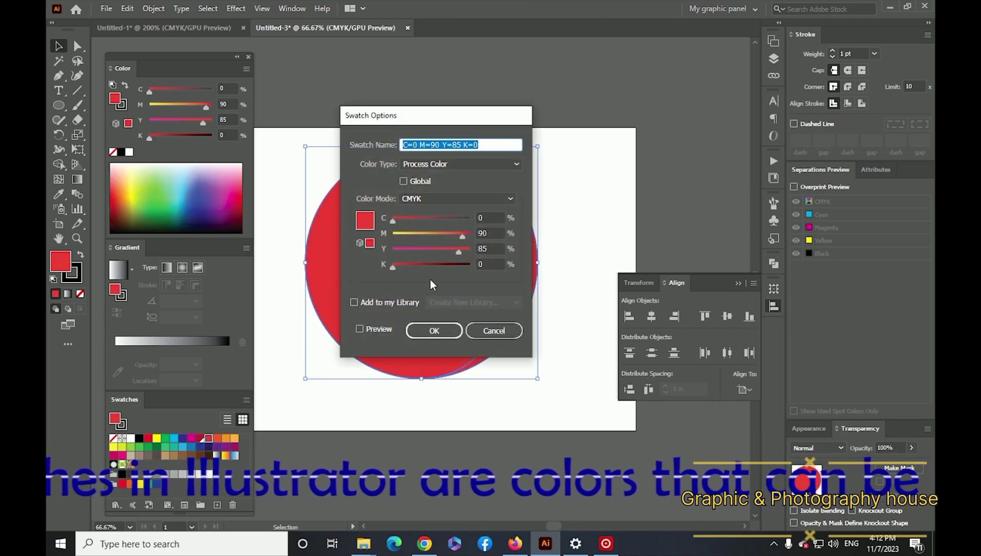
click(409, 182)
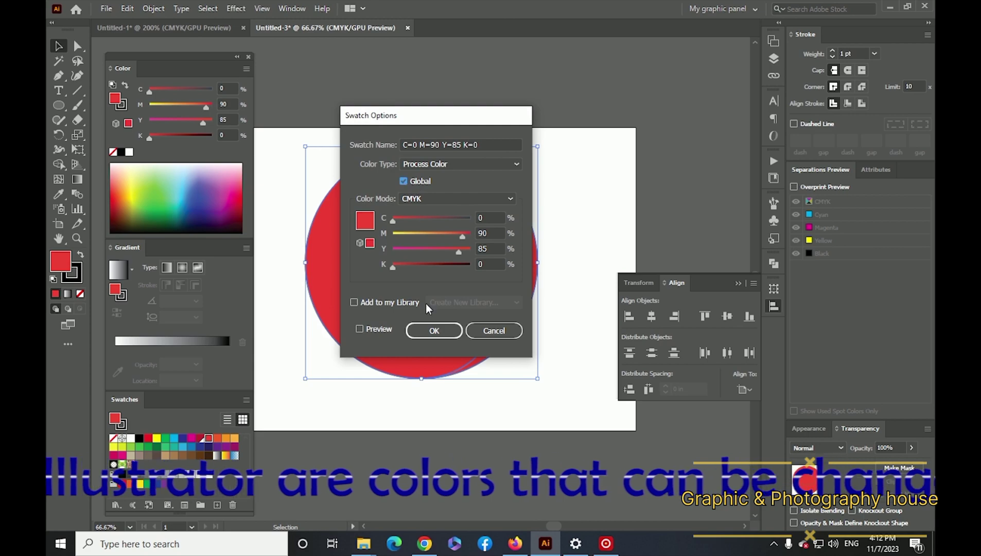
click(435, 330)
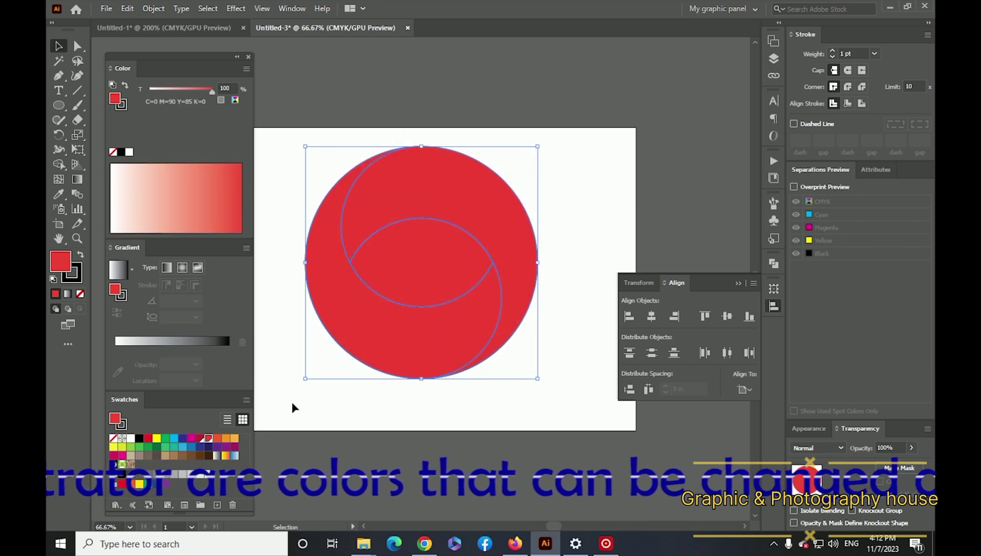
double_click(225, 447)
click(431, 183)
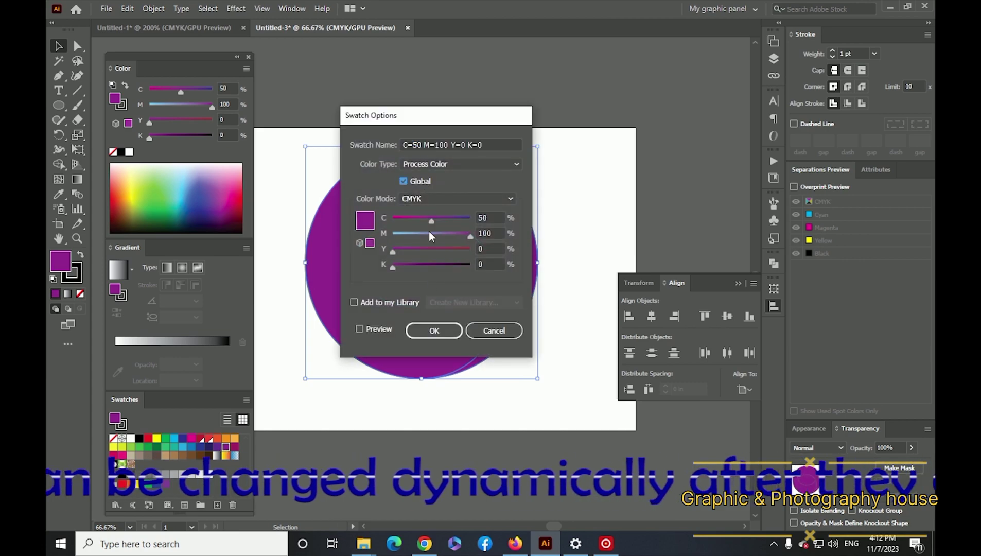
click(435, 331)
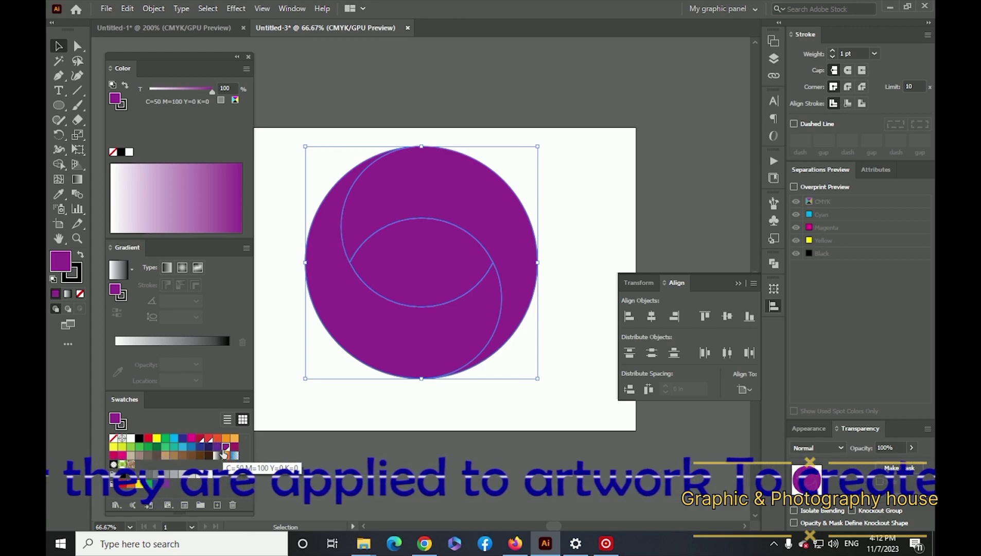
Step: Make the CMYK Magenta swatch global, fill all three shapes with it, and deselect them
double_click(190, 441)
click(418, 181)
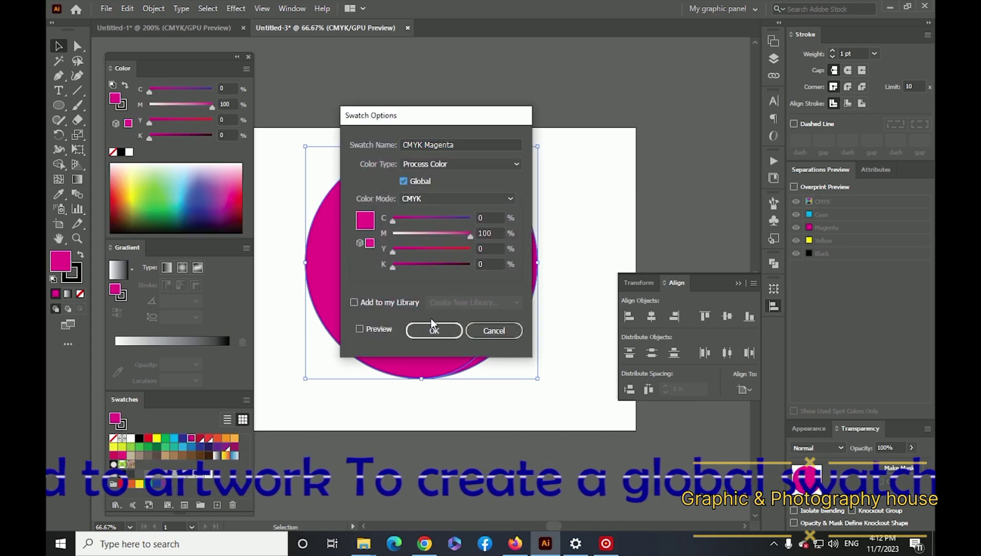
click(433, 330)
drag(607, 153, 412, 366)
click(289, 241)
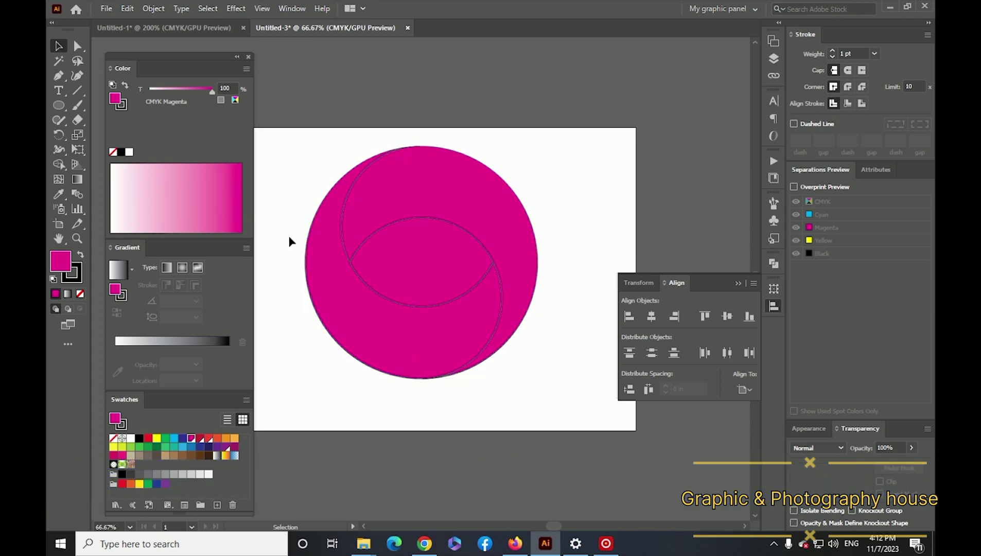
Step: Try a linear gradient on the upper-right swirl shape, switching its white stop to CMYK and choosing the CMYK Magenta swatch
click(456, 192)
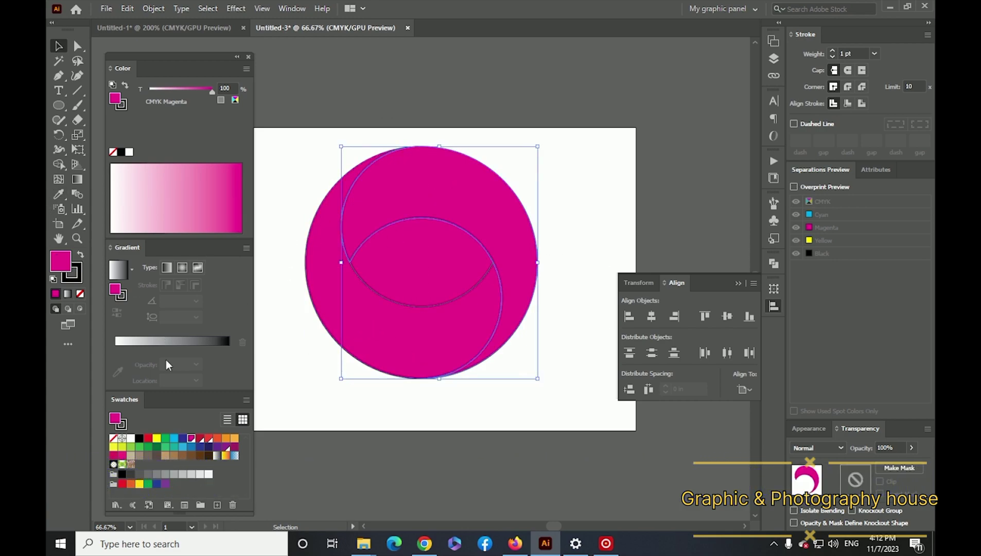
click(165, 342)
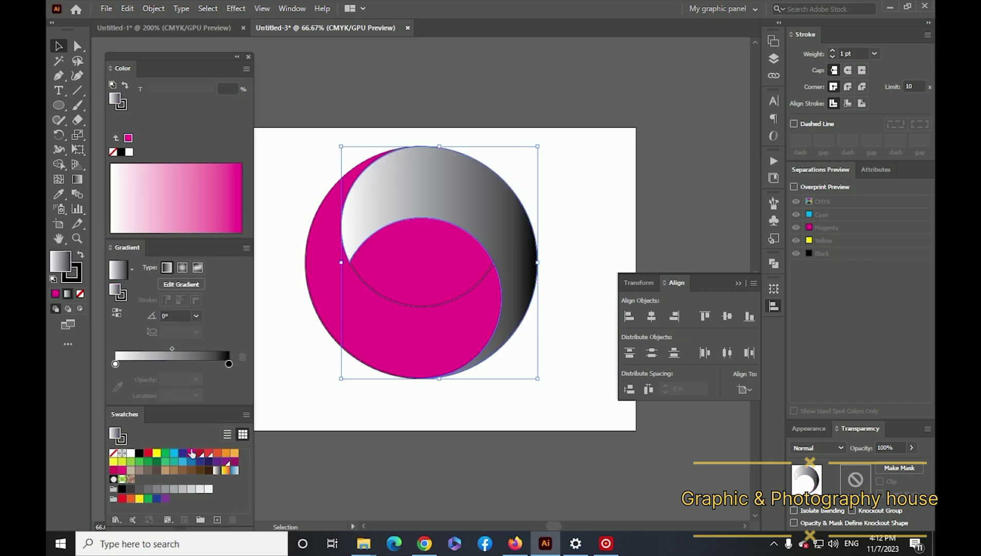
click(116, 364)
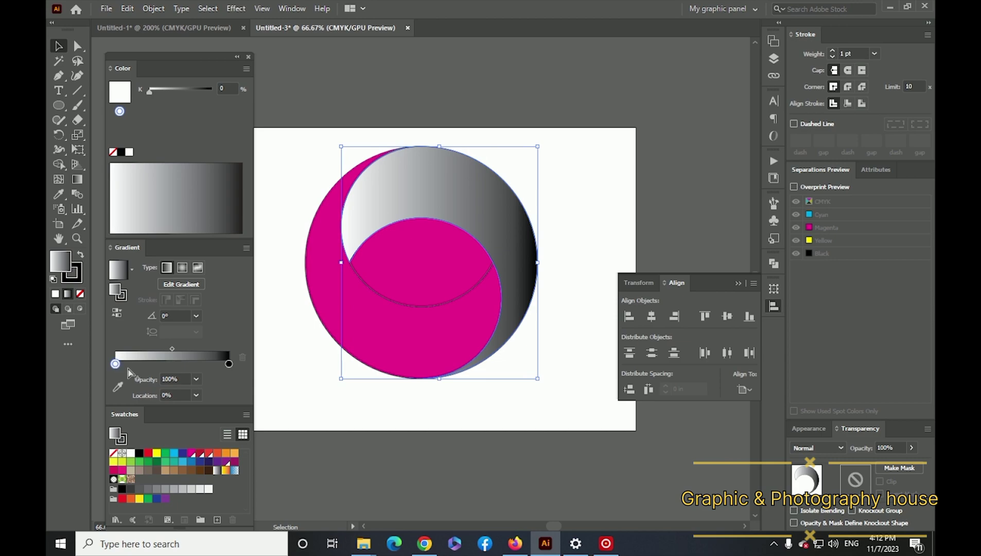
click(244, 71)
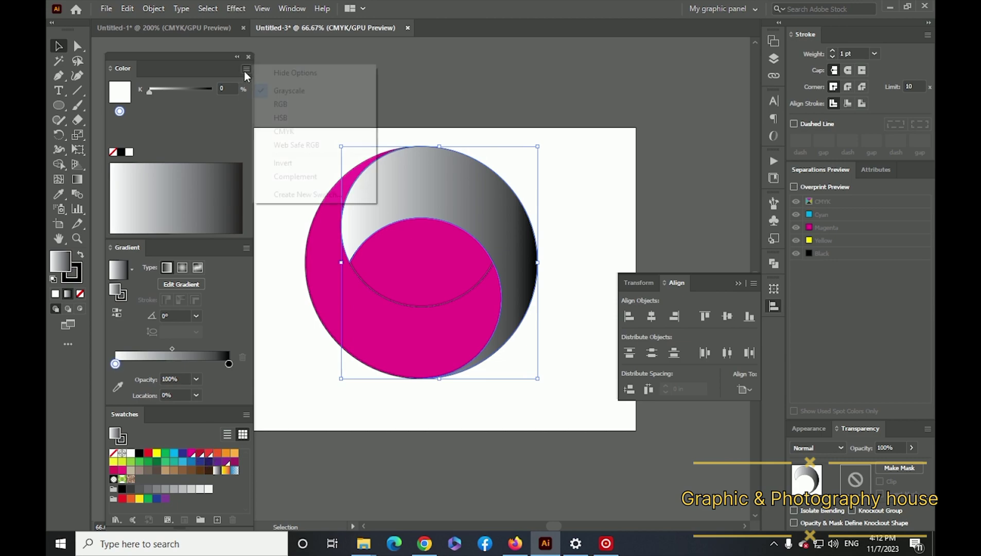
click(289, 132)
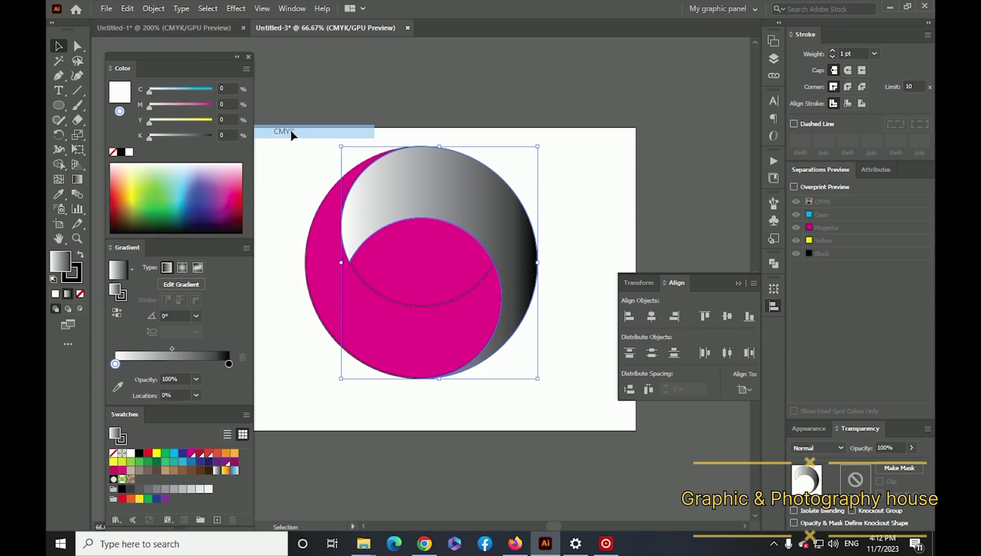
click(192, 453)
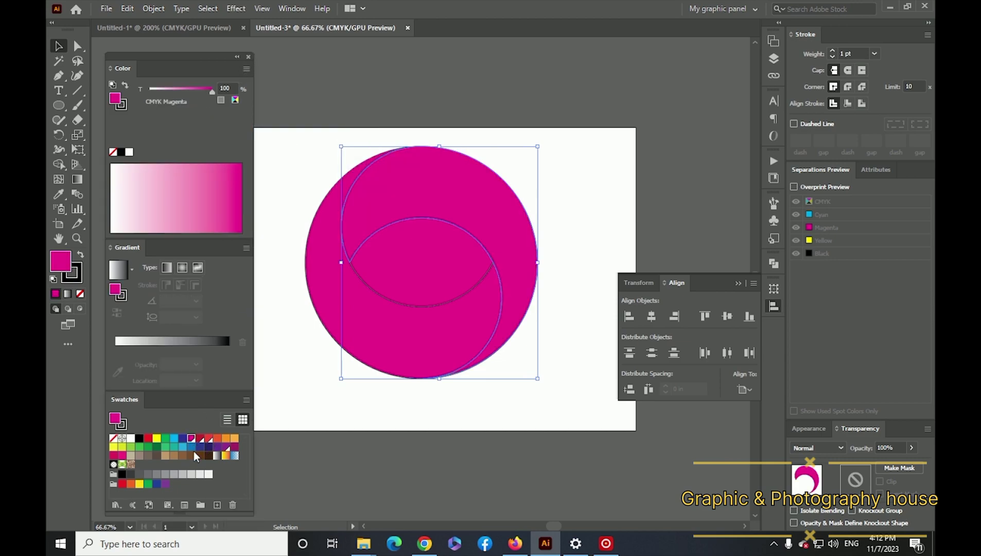
Step: Try a linear gradient on the swirl shape with CMYK Magenta as its starting stop, move that stop, and undo the changes
click(150, 340)
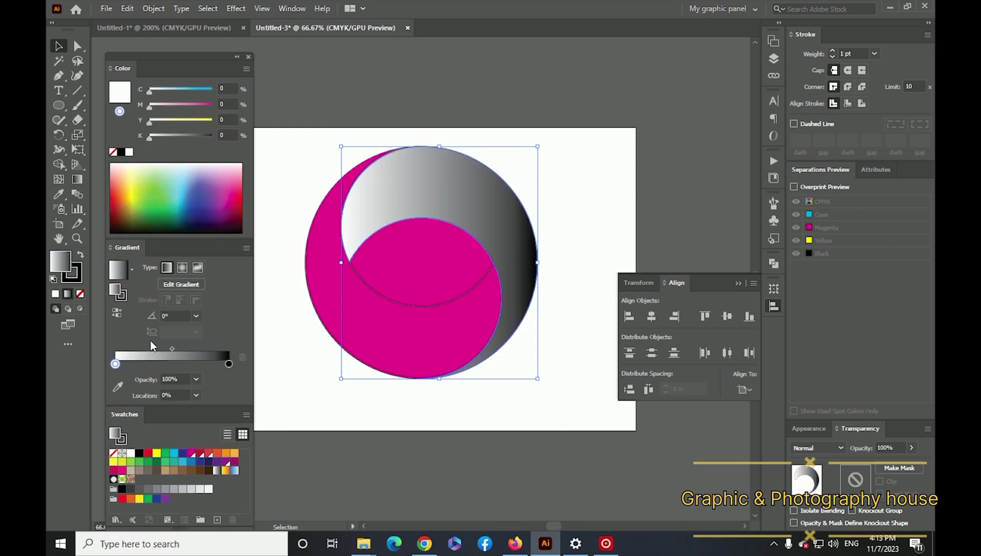
double_click(115, 363)
click(150, 405)
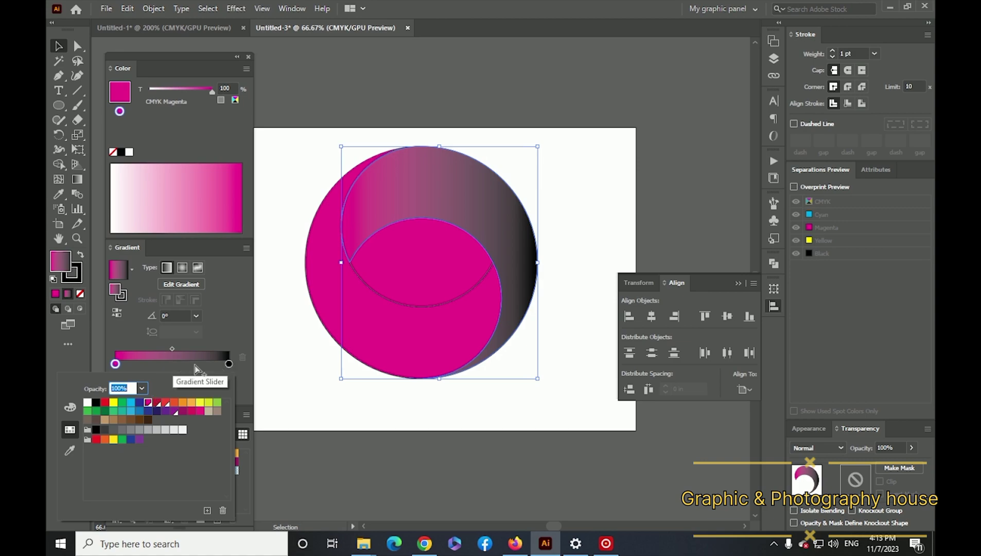
click(231, 365)
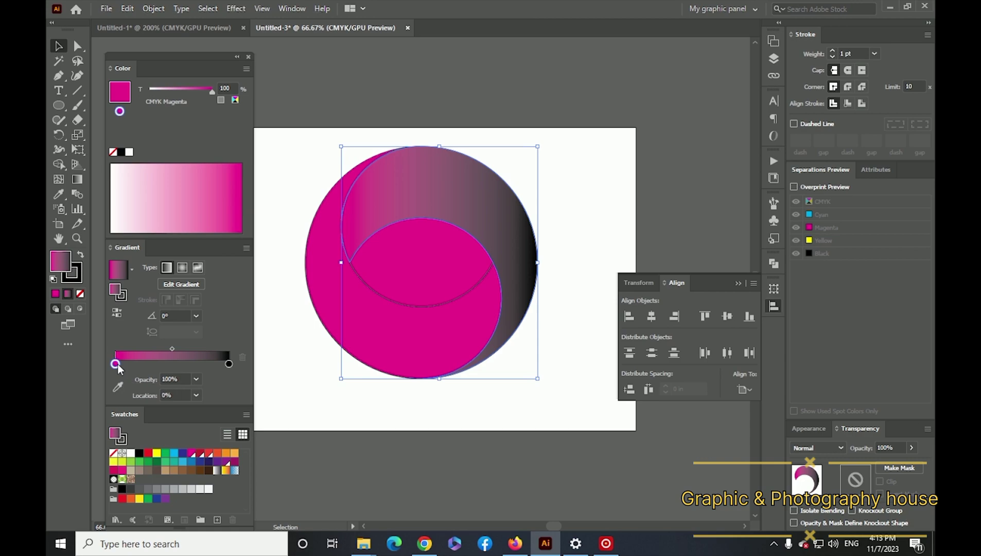
drag(116, 365, 162, 363)
key(ctrl+z)
key(ctrl+z)
key(ctrl+z)
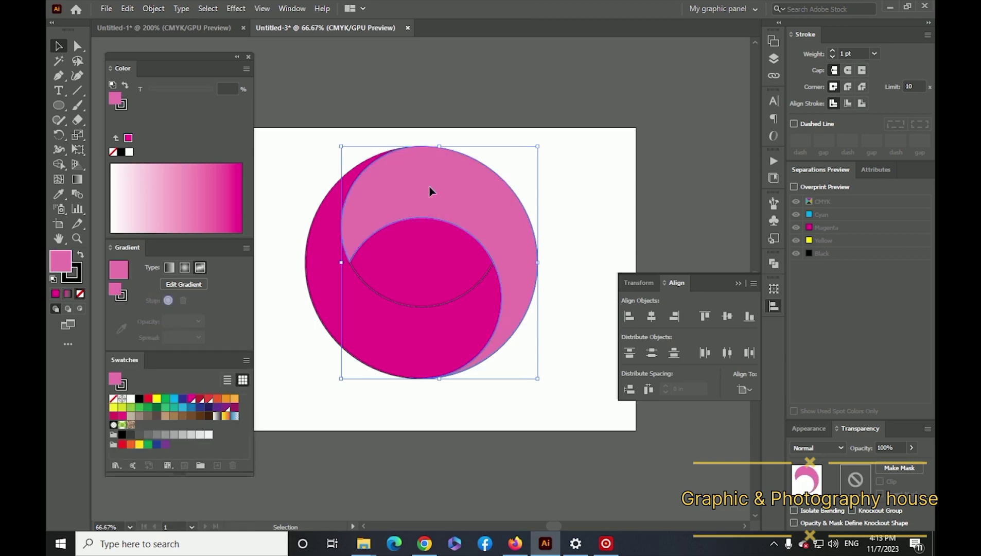
Step: Apply a freeform gradient in Points mode to the upper-right swirl shape and add four color points along its curve
click(192, 284)
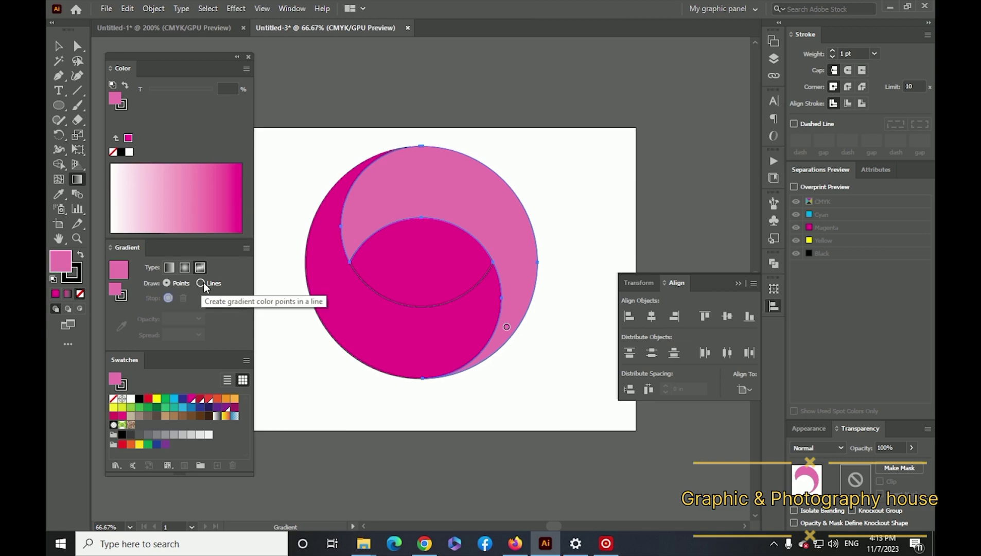
click(200, 283)
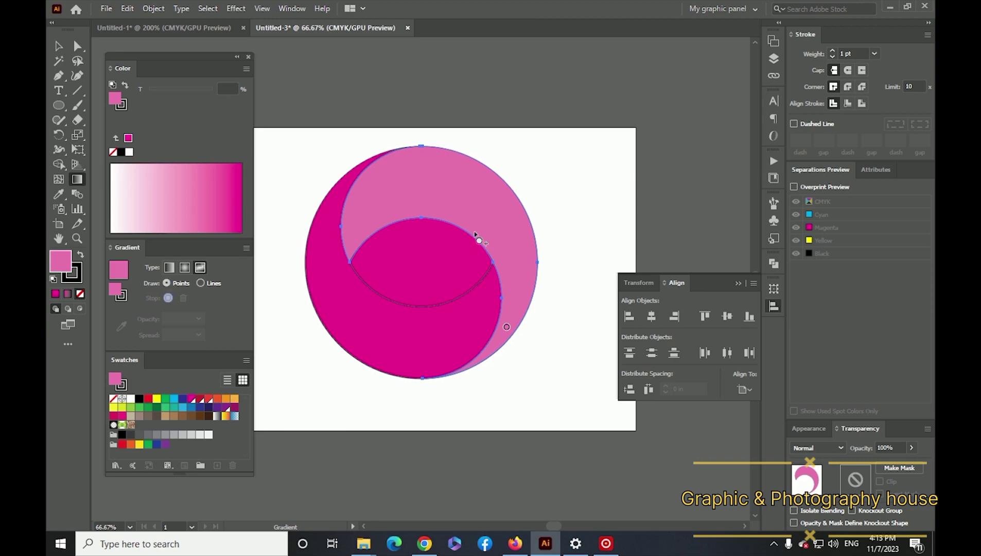
click(475, 200)
click(363, 204)
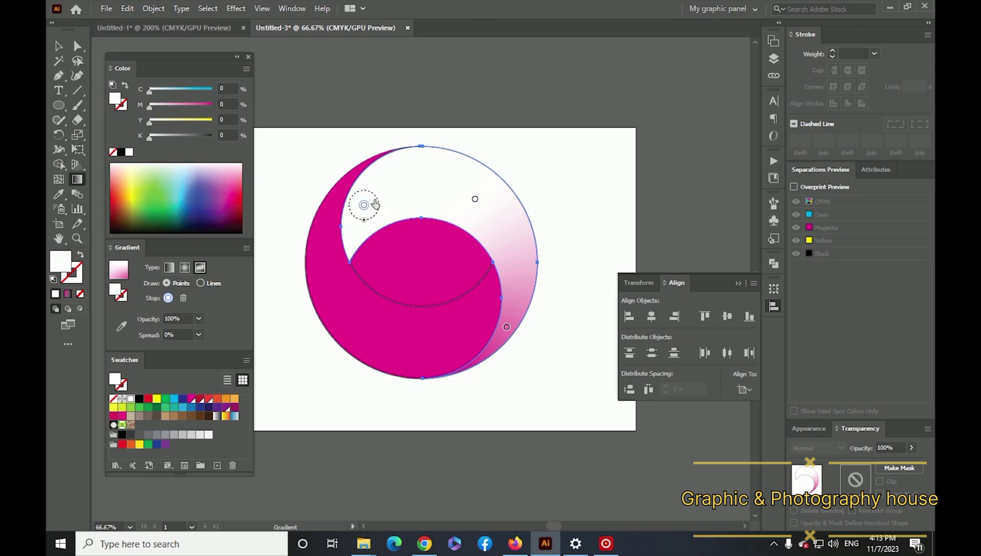
click(419, 174)
click(516, 275)
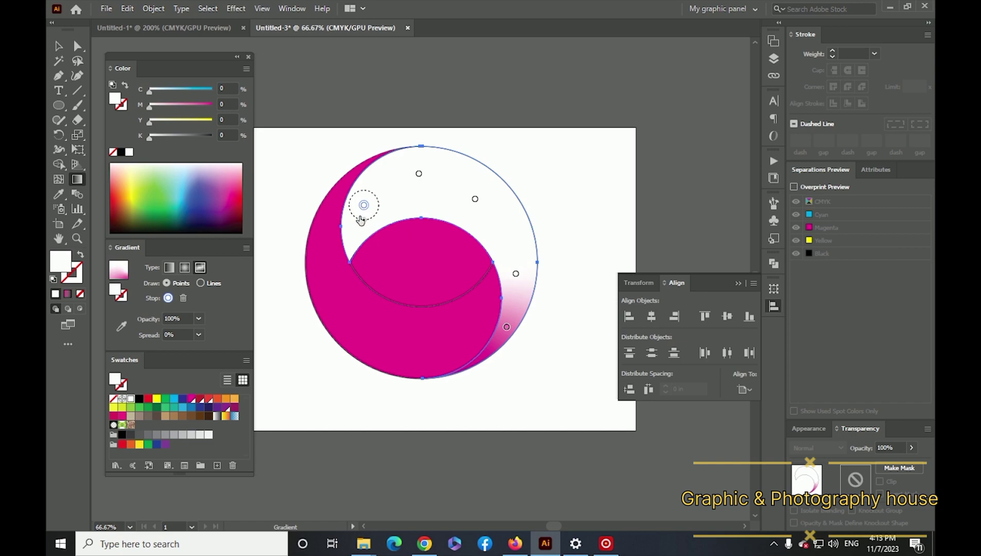
drag(361, 220, 366, 220)
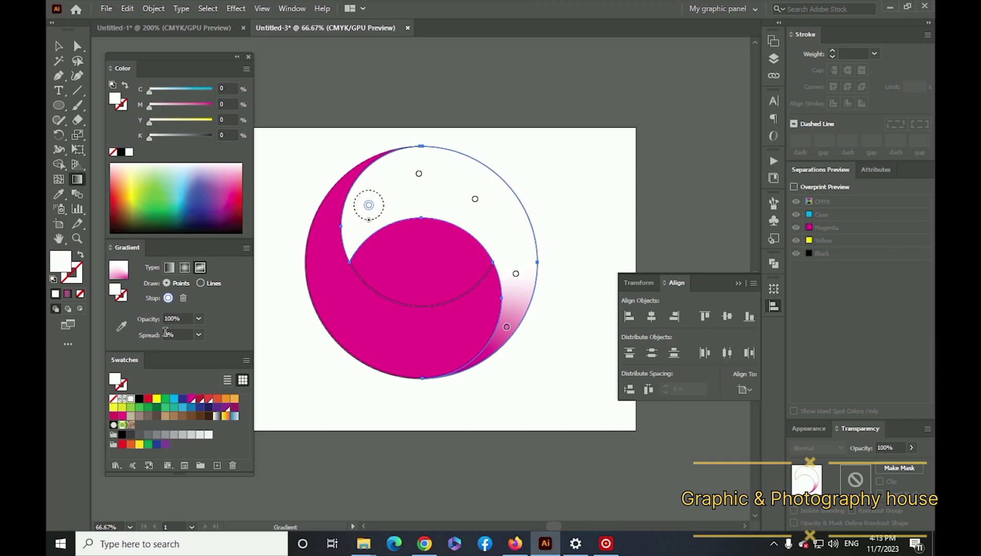
Step: Color the leftmost freeform point with CMYK Magenta and the topmost point with the C=15 M=100 Y=90 K=10 swatch
click(121, 325)
click(190, 402)
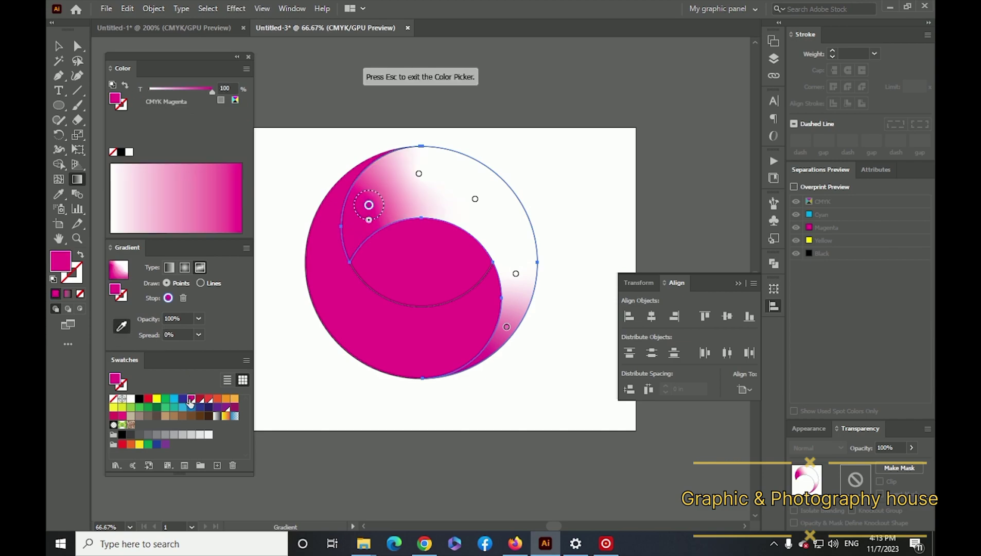
click(417, 173)
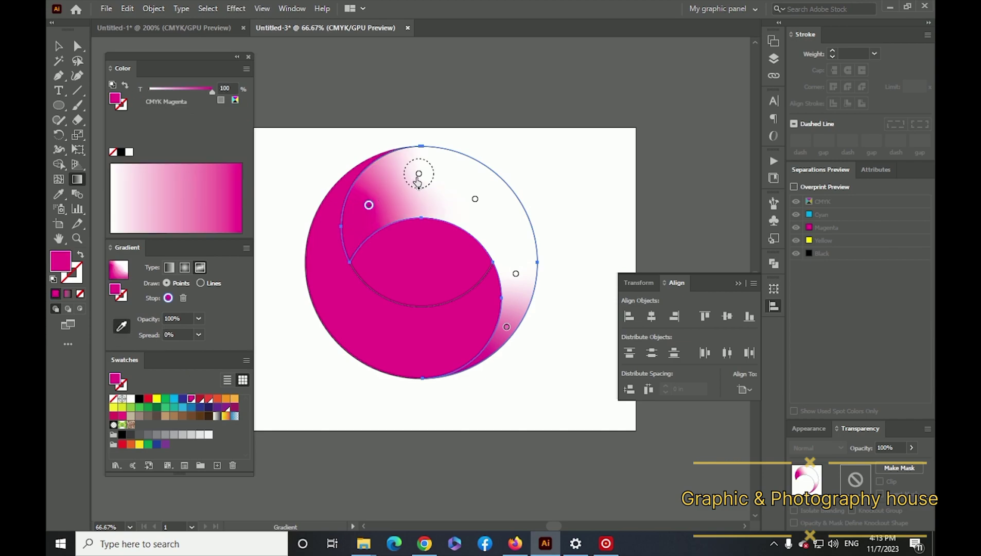
click(204, 400)
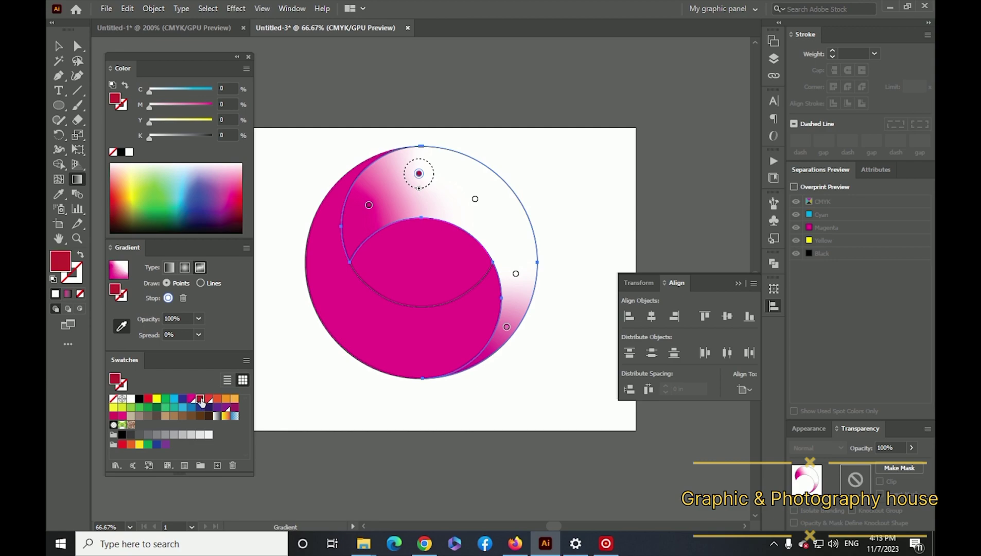
Step: Color the upper-right freeform point with C=50 M=100 Y=0 K=0 and the point below it with C=0 M=90 Y=85 K=0
click(474, 199)
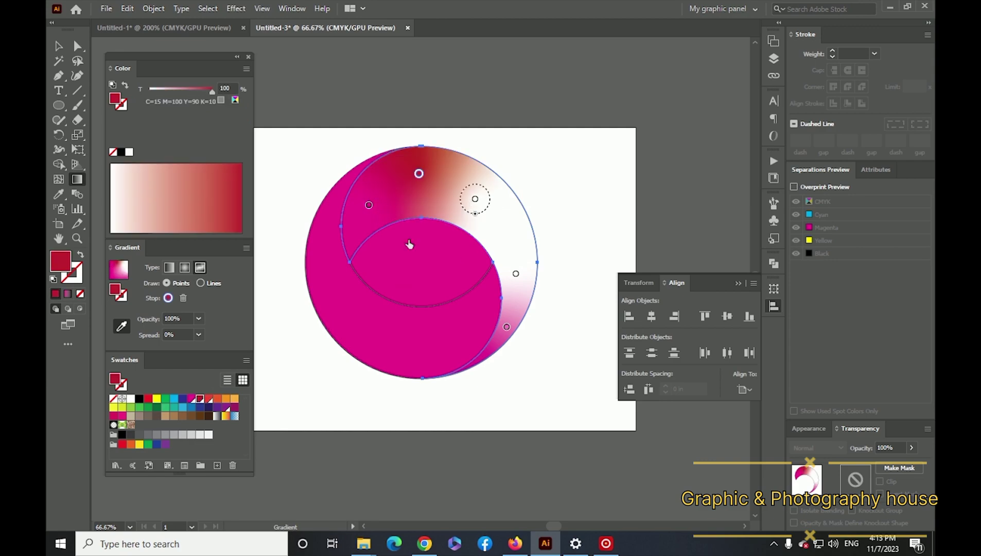
click(474, 199)
click(225, 408)
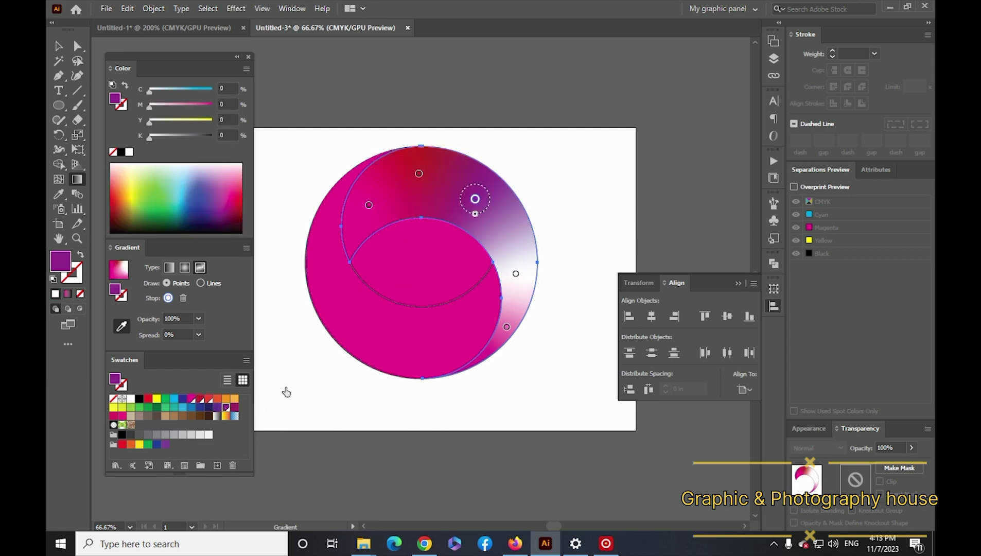
click(515, 273)
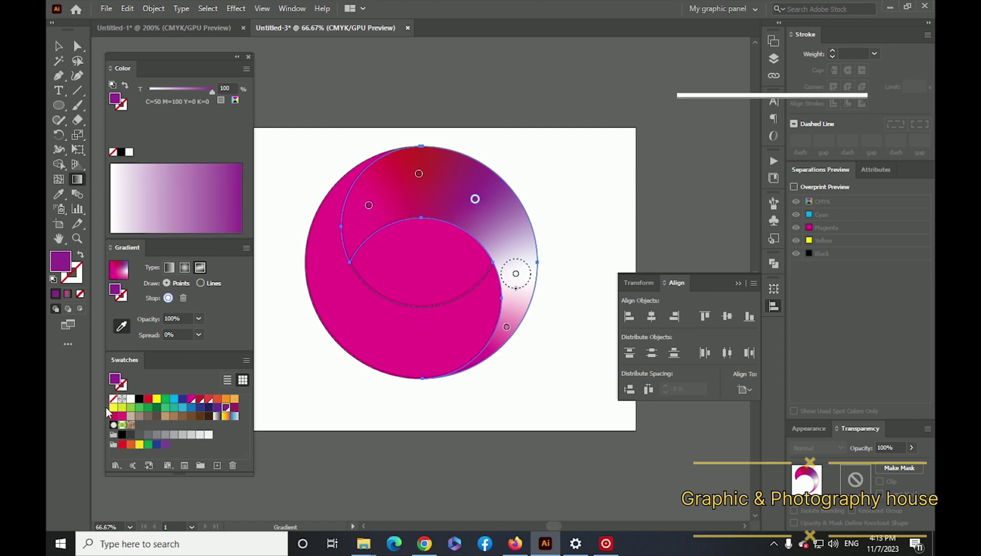
click(515, 273)
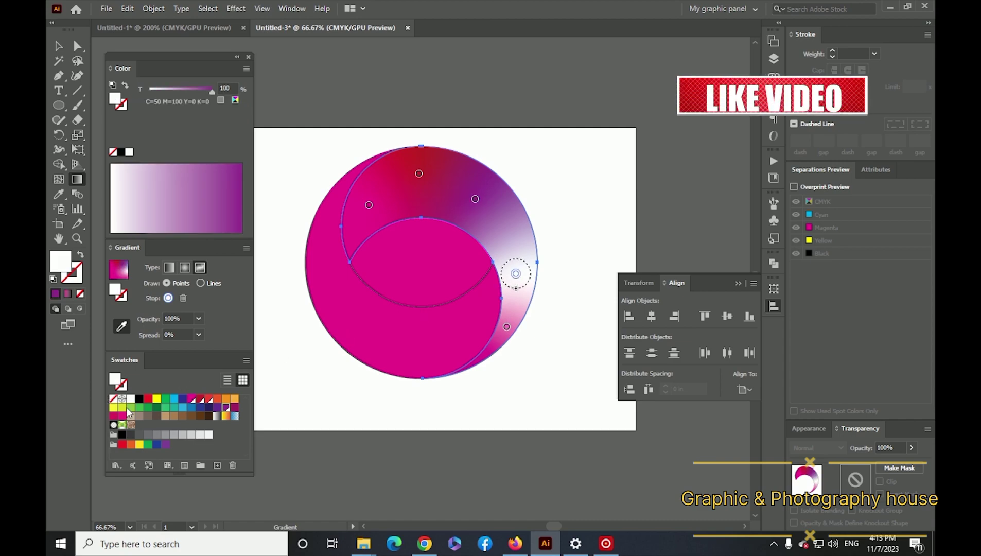
click(208, 400)
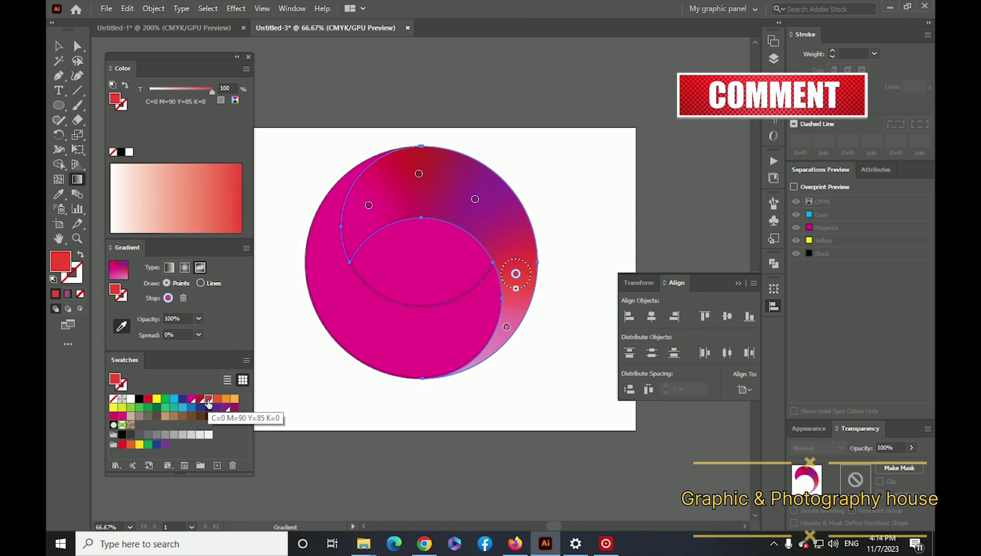
Step: Color the lowest freeform point on the upper-right swirl shape white
click(506, 327)
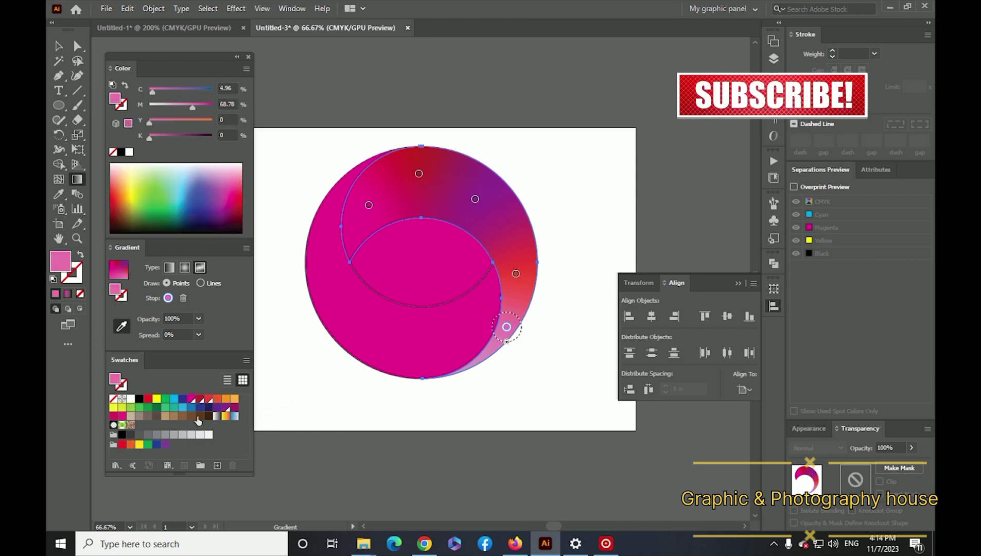
click(131, 398)
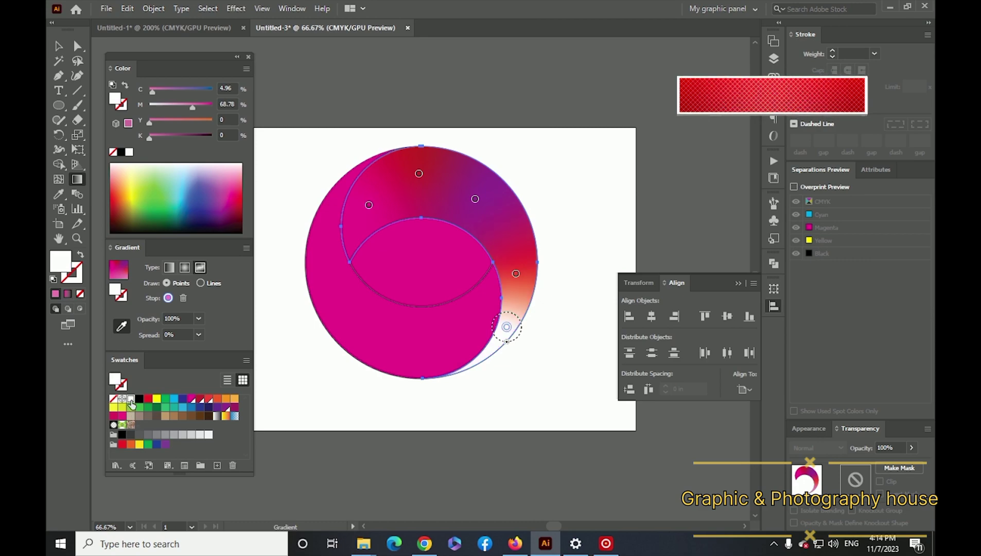
click(58, 46)
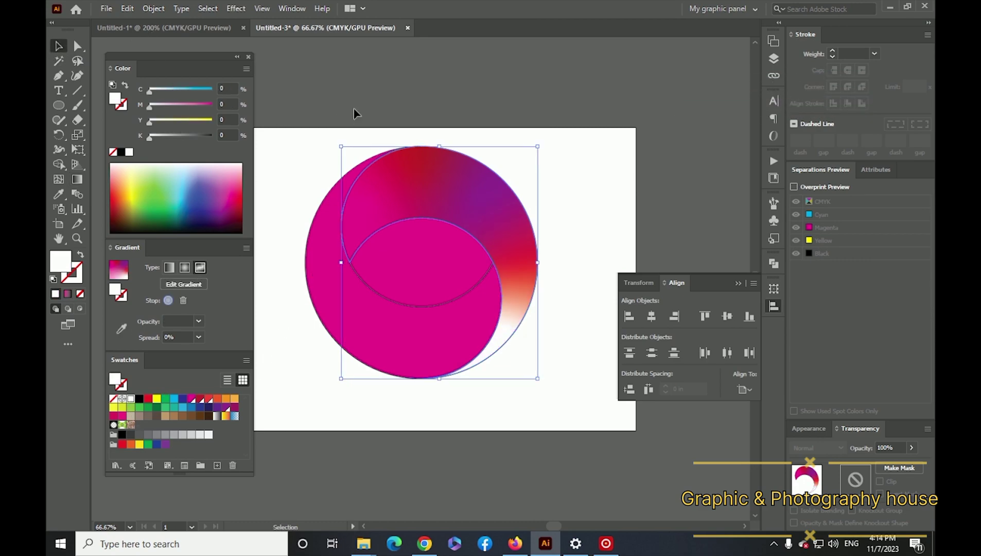
Step: Reset the lower-left swirl shape to the default white fill and black stroke
click(310, 274)
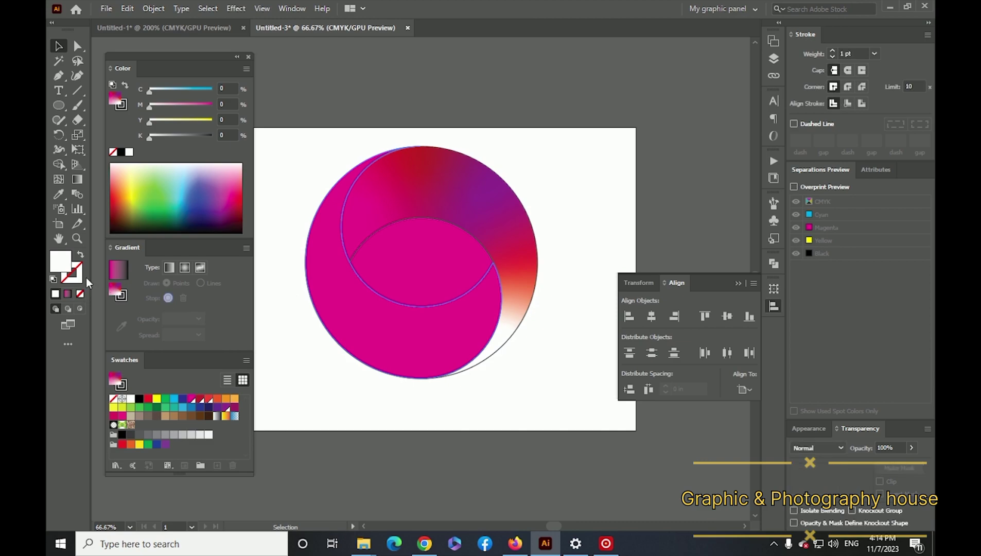
click(52, 281)
click(289, 214)
Step: Reposition the end points of the upper-right shape's freeform gradient so magenta sits at the narrow lower tail and white at the upper-left end
click(500, 202)
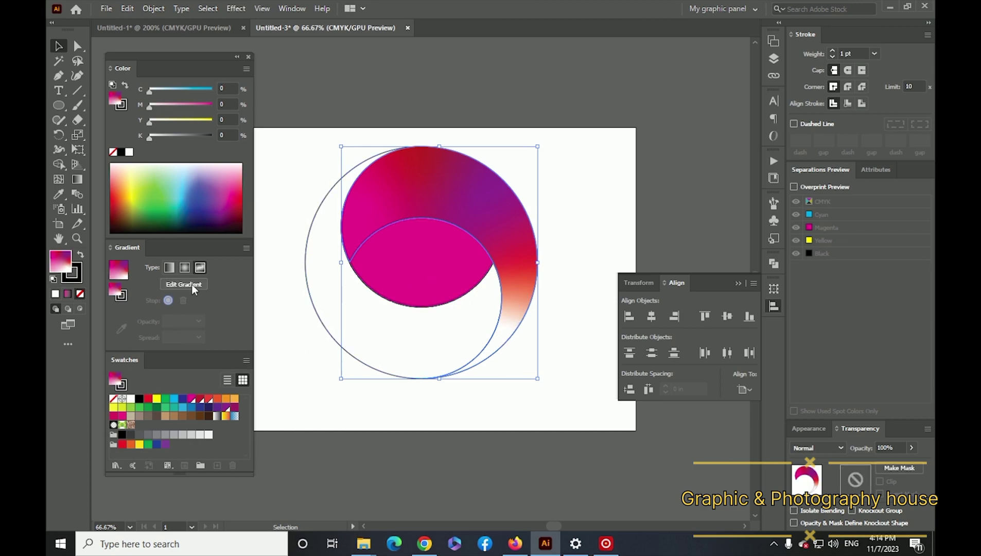
click(166, 285)
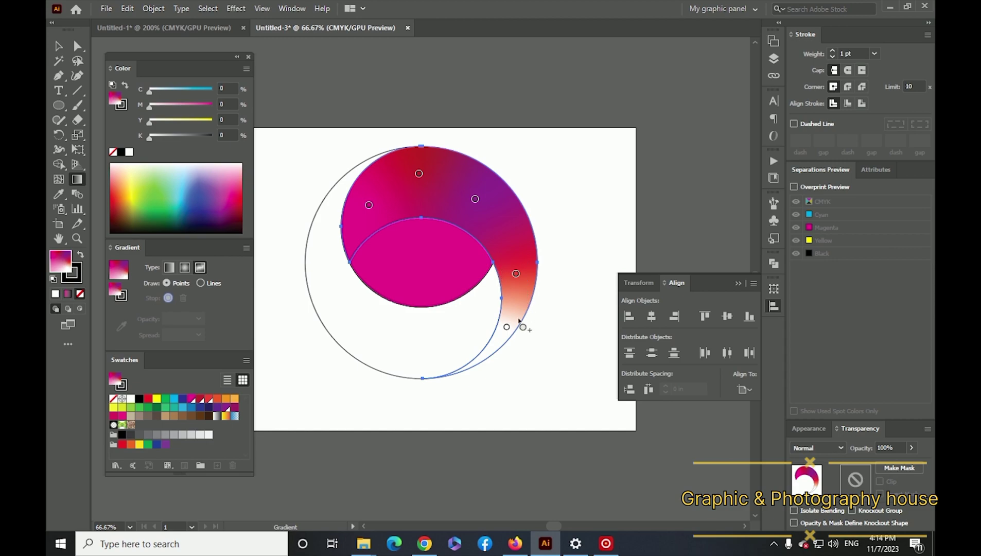
drag(412, 243, 507, 317)
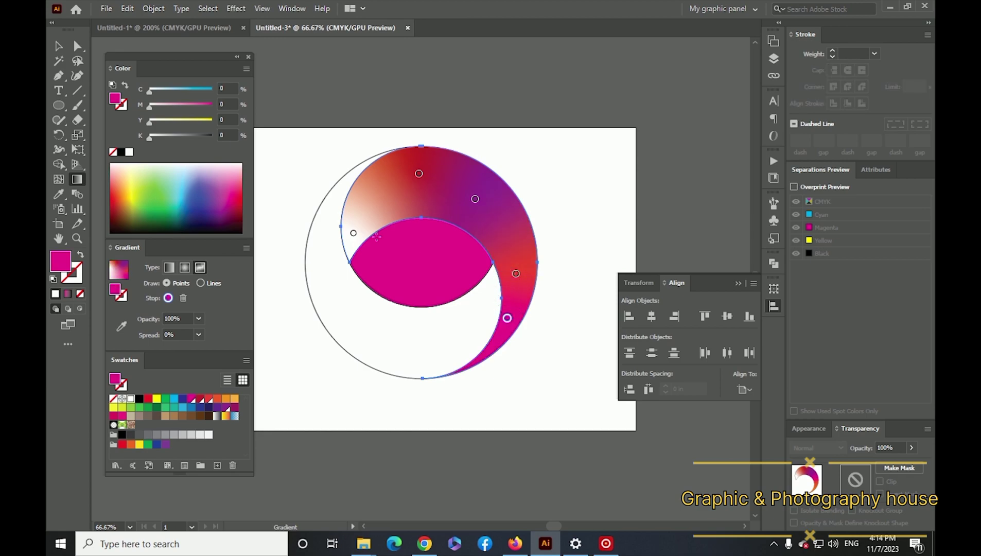
click(60, 47)
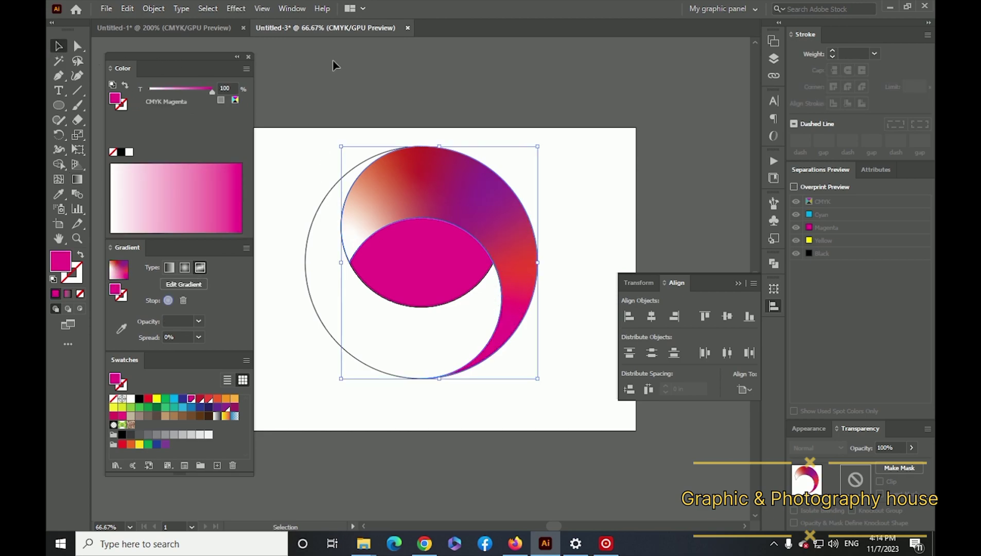
Step: Fill the lower-left swirl shape with a gradient and change its type to freeform
click(306, 279)
click(306, 283)
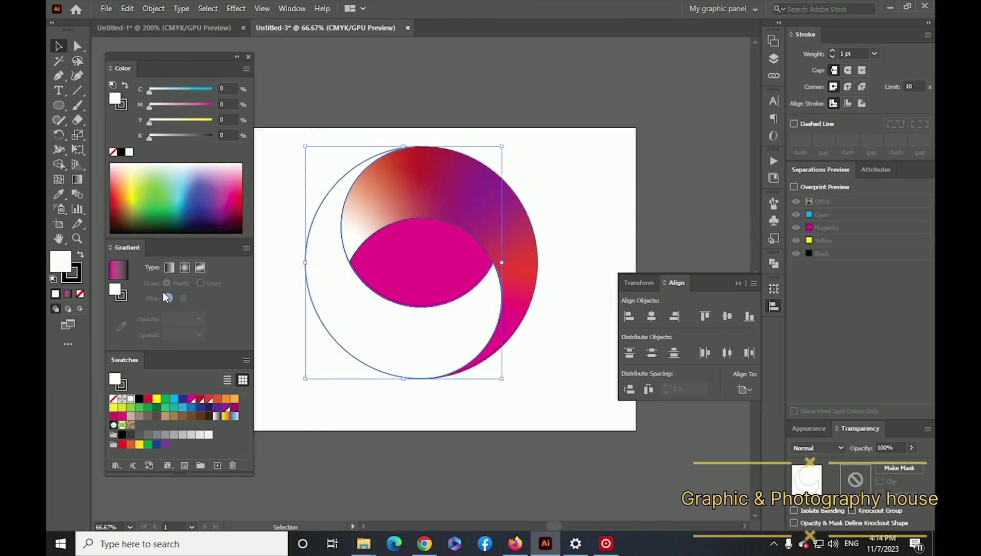
click(114, 273)
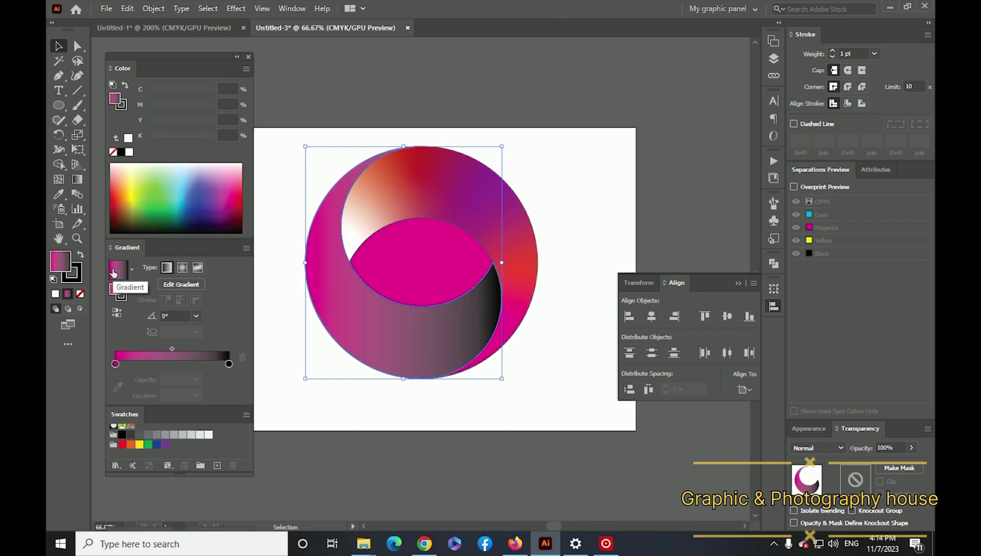
click(190, 287)
click(198, 267)
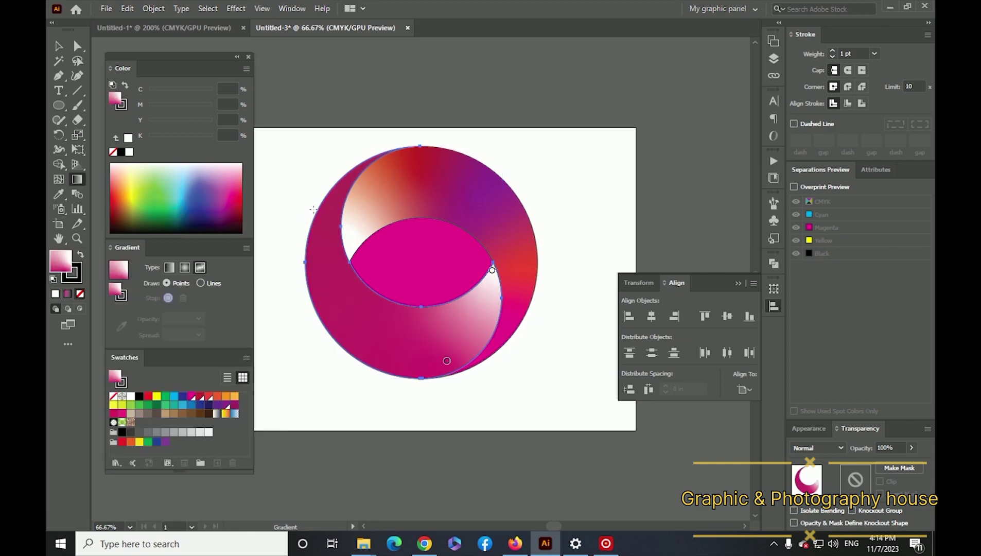
key(v)
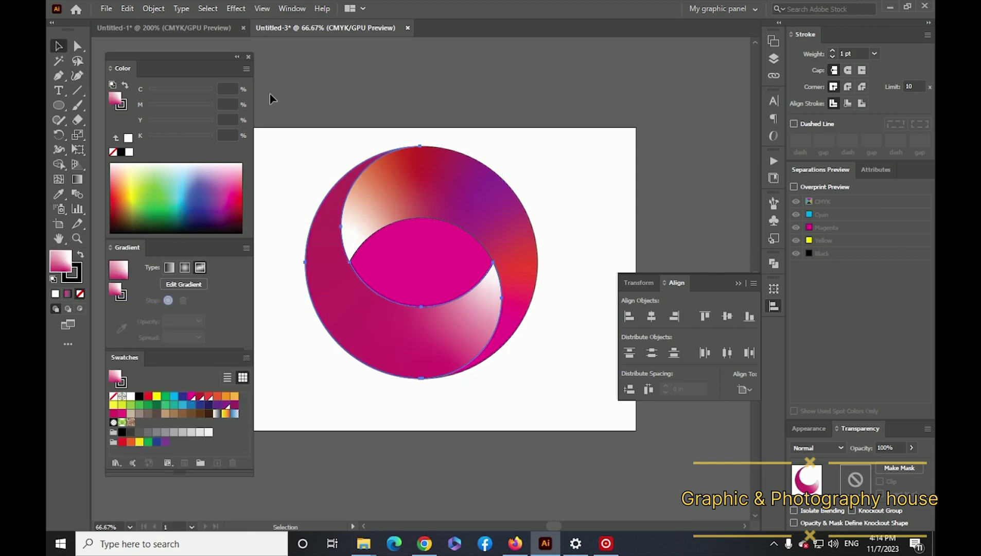
Step: Remove the central lens-shaped region from the selected swirl shapes with the Shape Builder tool
drag(271, 96, 467, 344)
click(58, 164)
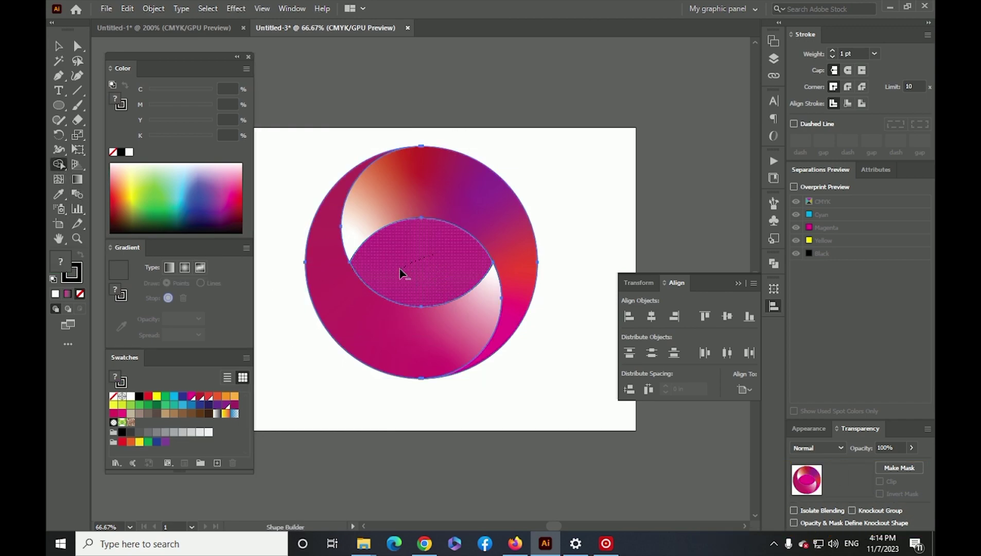
alt+click(448, 265)
click(59, 47)
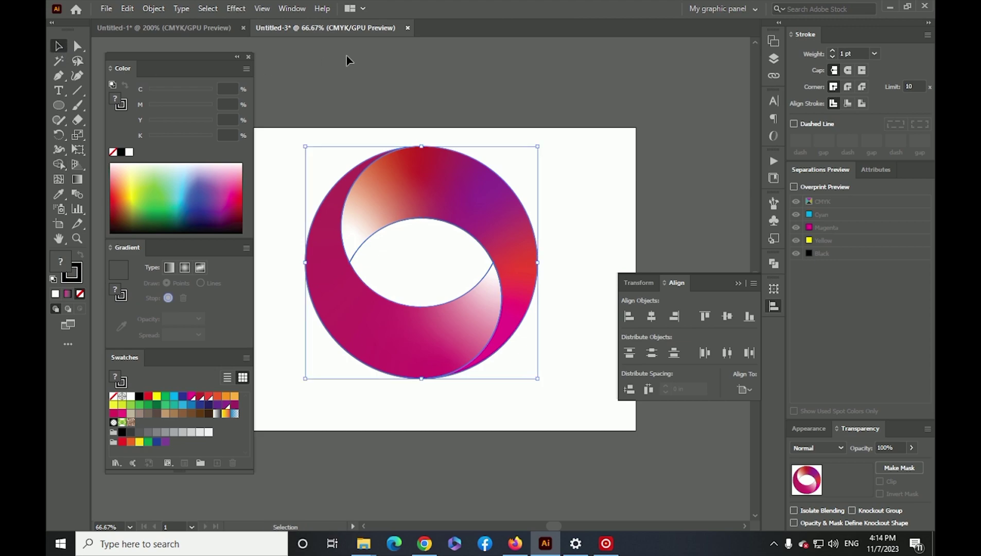
Step: Delete the lower-left swirl shape, leaving only the upper-right gradient crescent
click(403, 248)
drag(376, 333, 331, 361)
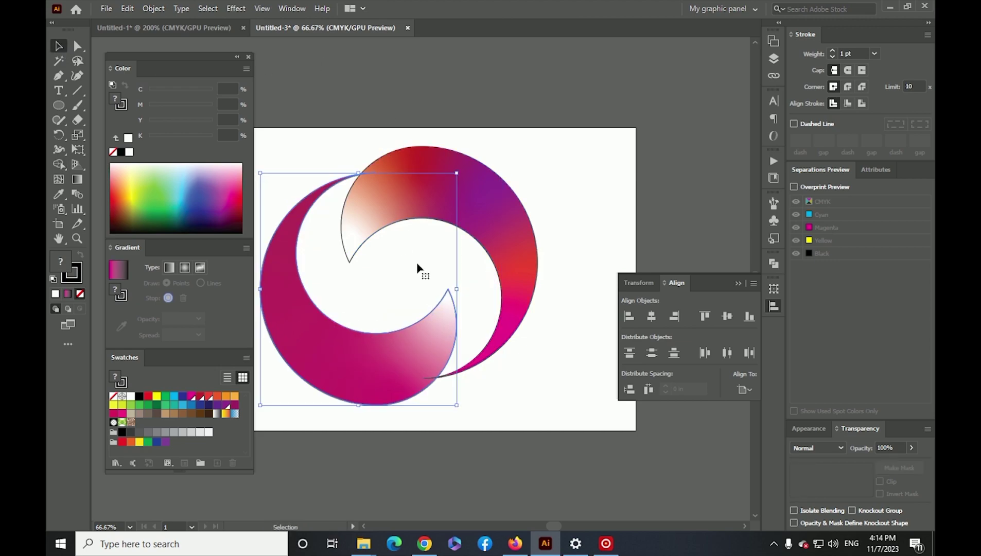
key(Delete)
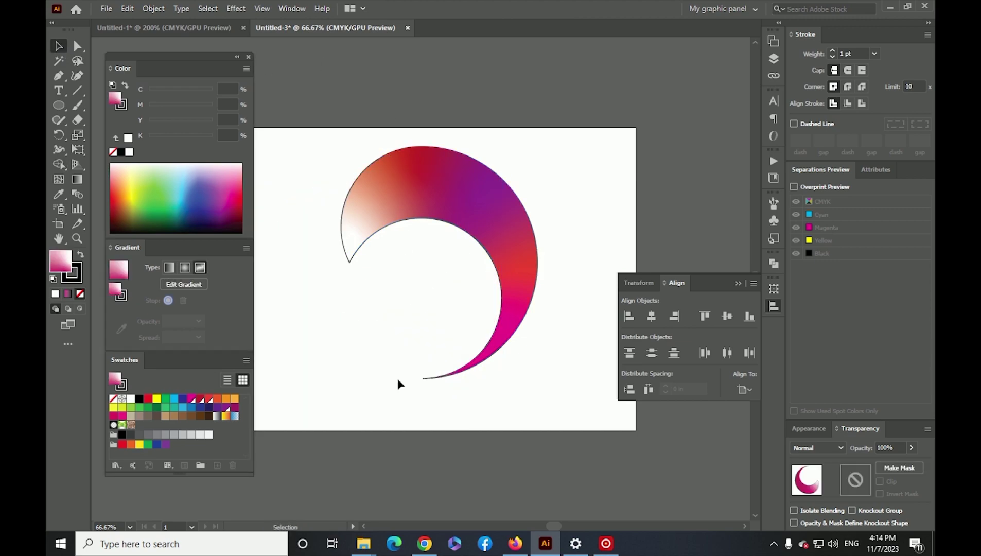
Step: Copy the remaining gradient crescent and paste the duplicate in place
click(438, 225)
click(127, 9)
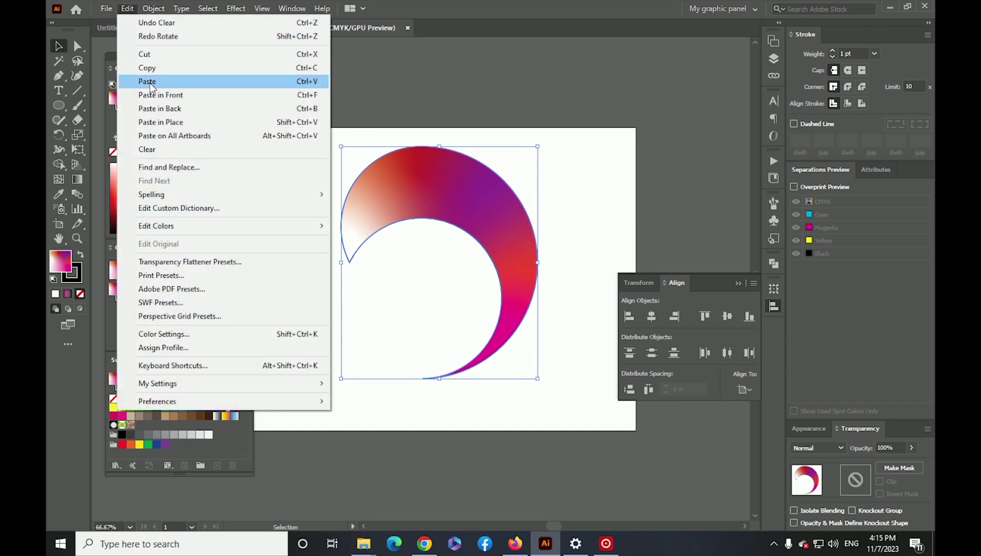
click(148, 68)
click(123, 9)
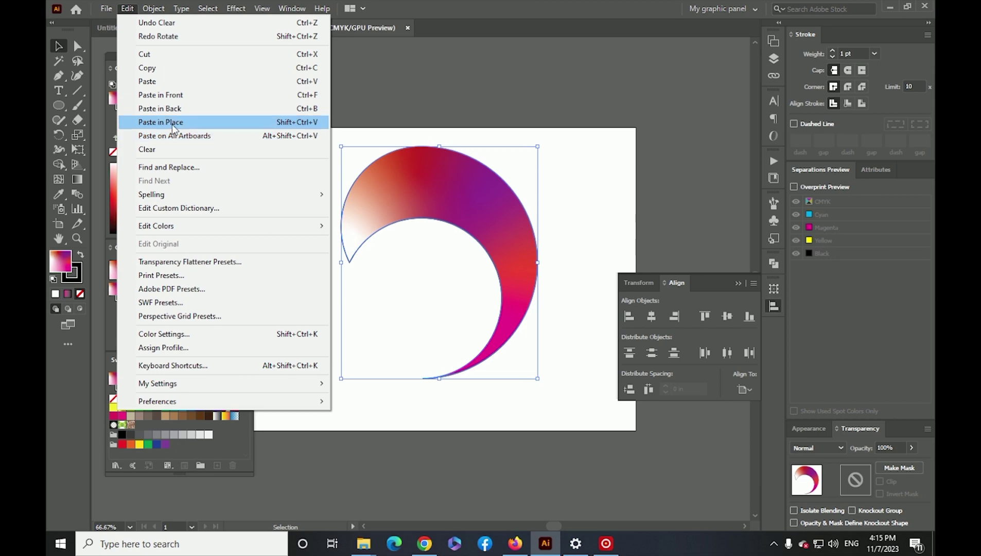
click(172, 122)
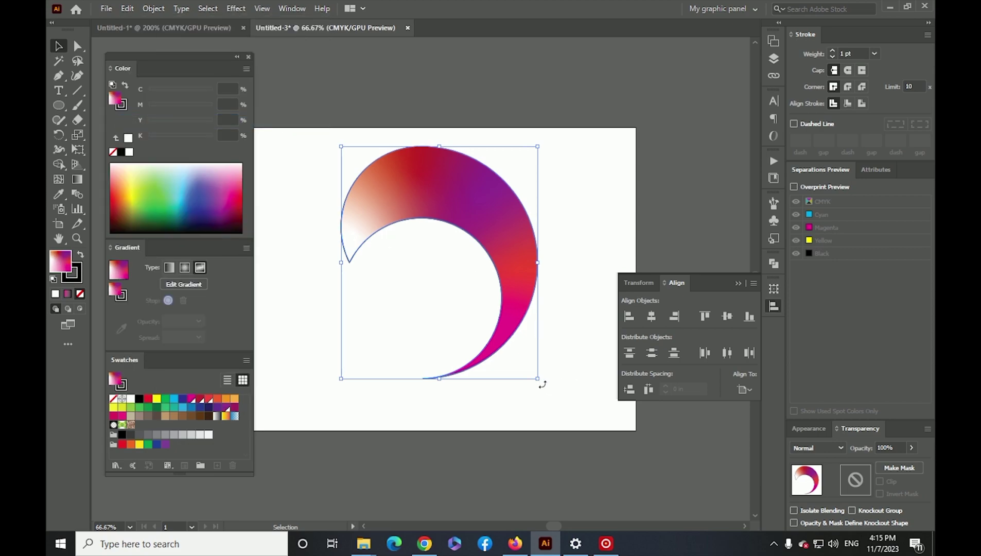
Step: Rotate the pasted crescent and move it so it forms the lower-left half of the ring, interlocking with the original
drag(542, 384, 314, 227)
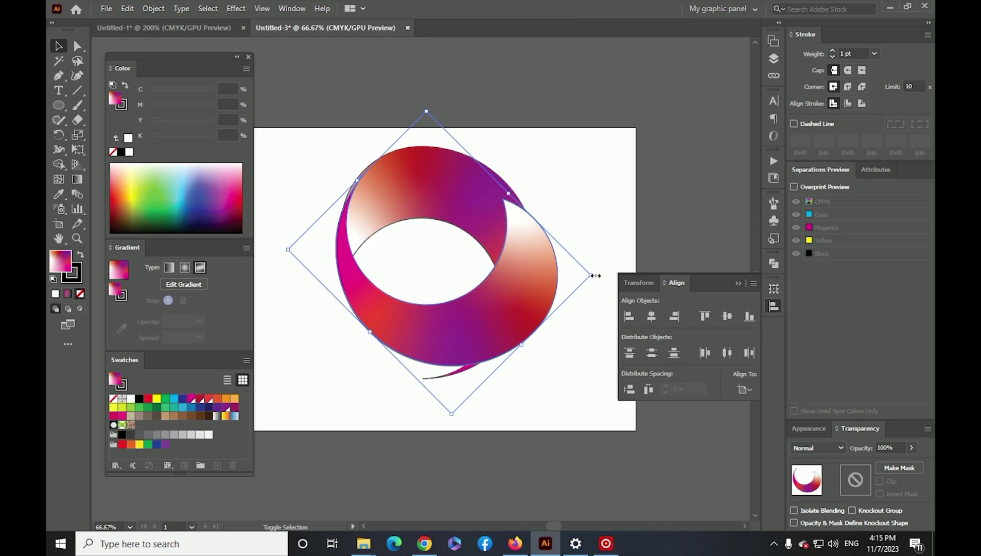
drag(596, 274, 546, 333)
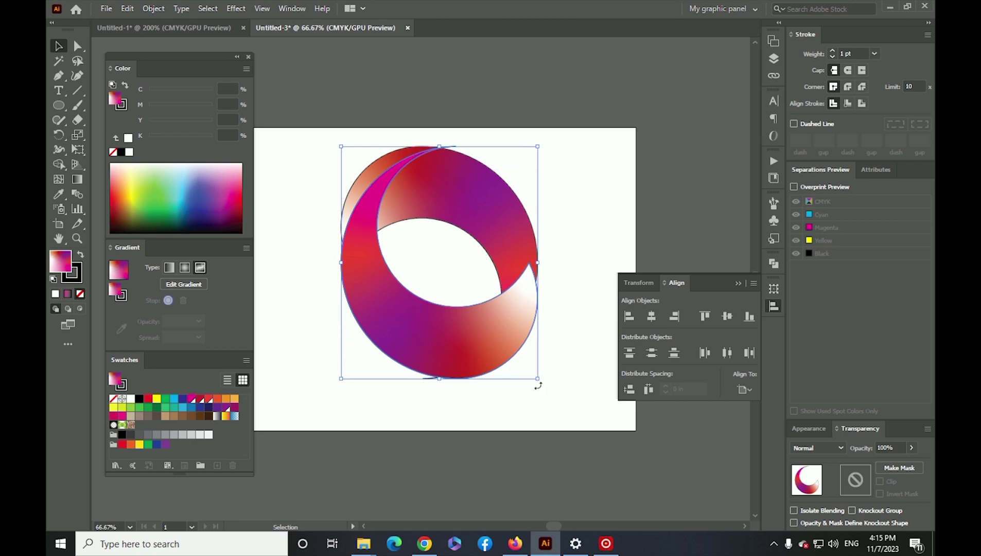
drag(536, 385, 515, 389)
drag(457, 332, 431, 343)
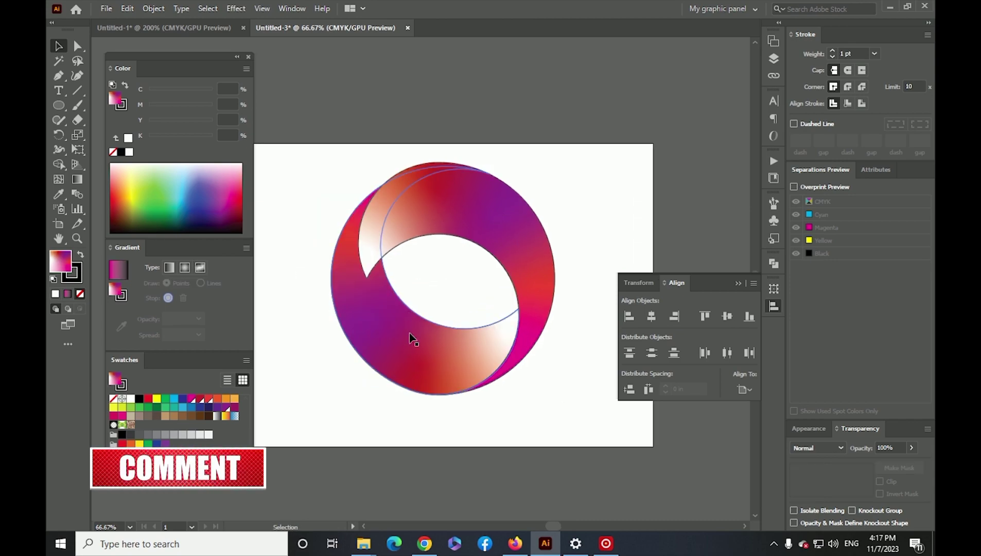
Step: Color the lower-right freeform point of the rotated crescent black and deselect the artwork
click(477, 358)
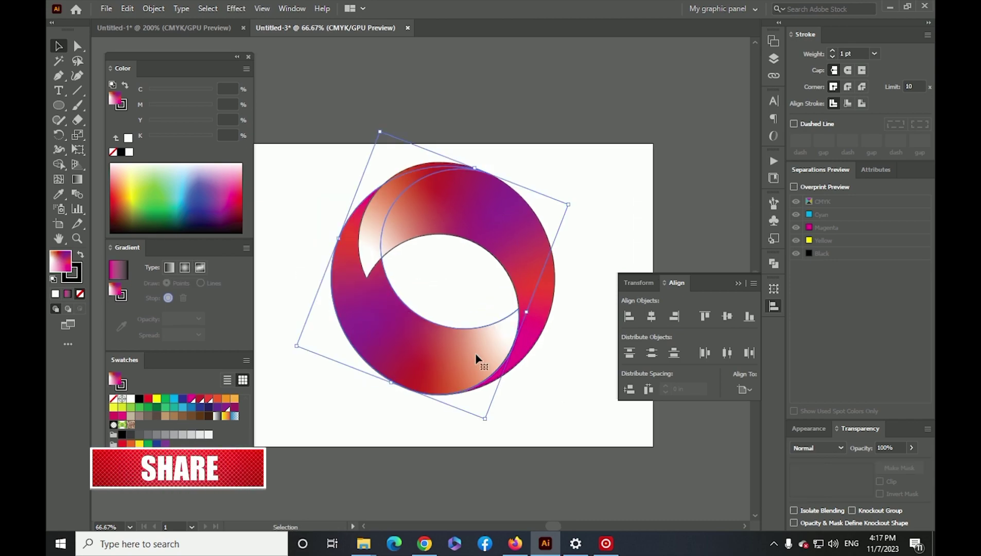
click(186, 282)
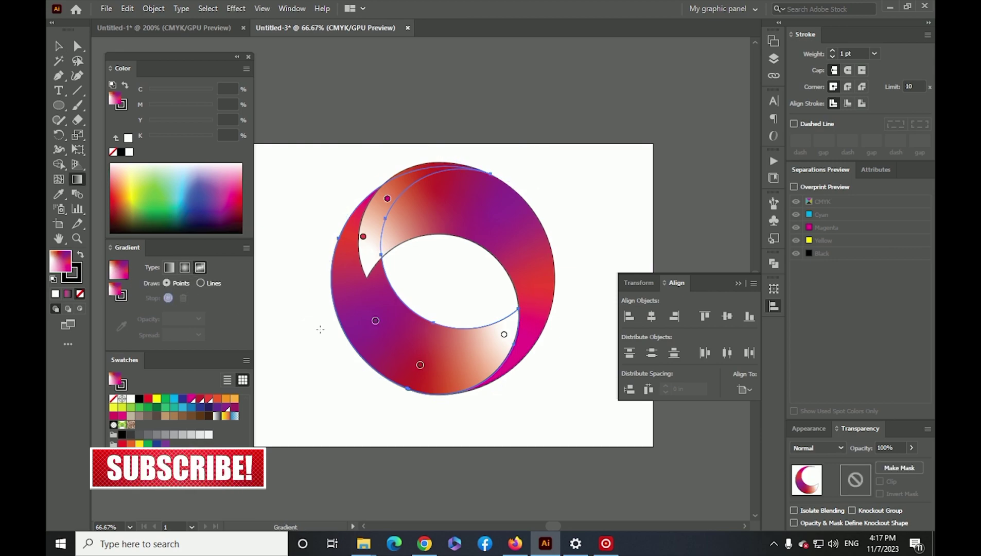
click(504, 334)
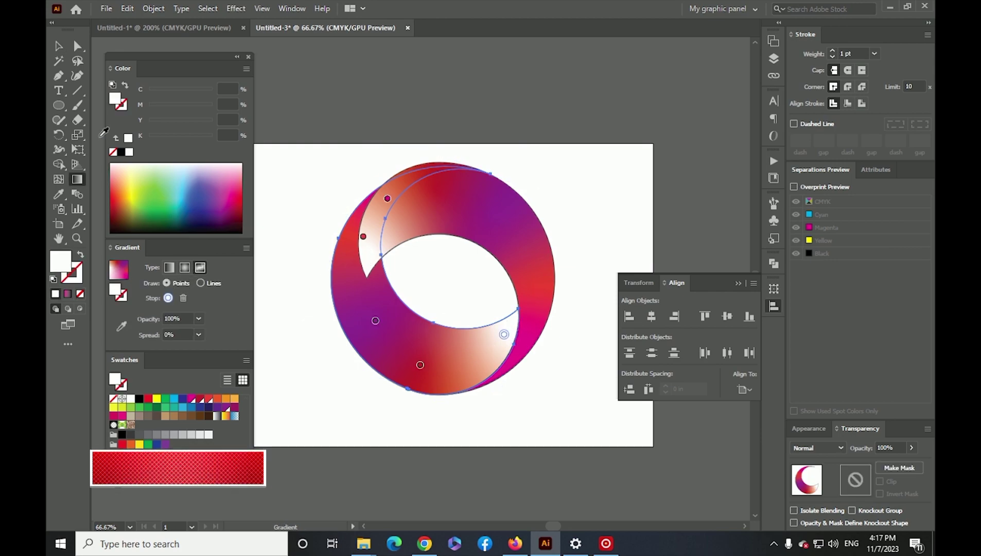
click(139, 399)
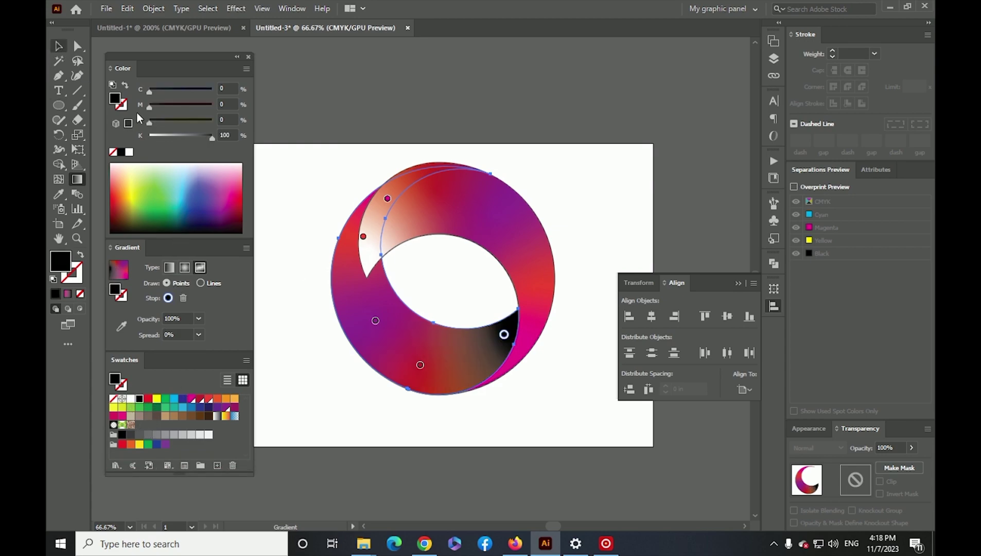
click(516, 409)
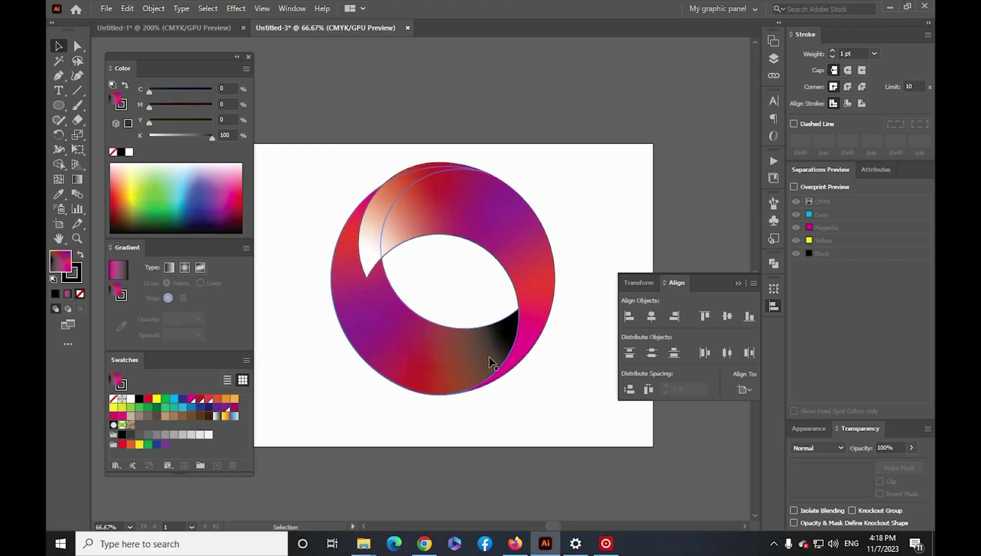
drag(307, 157, 518, 381)
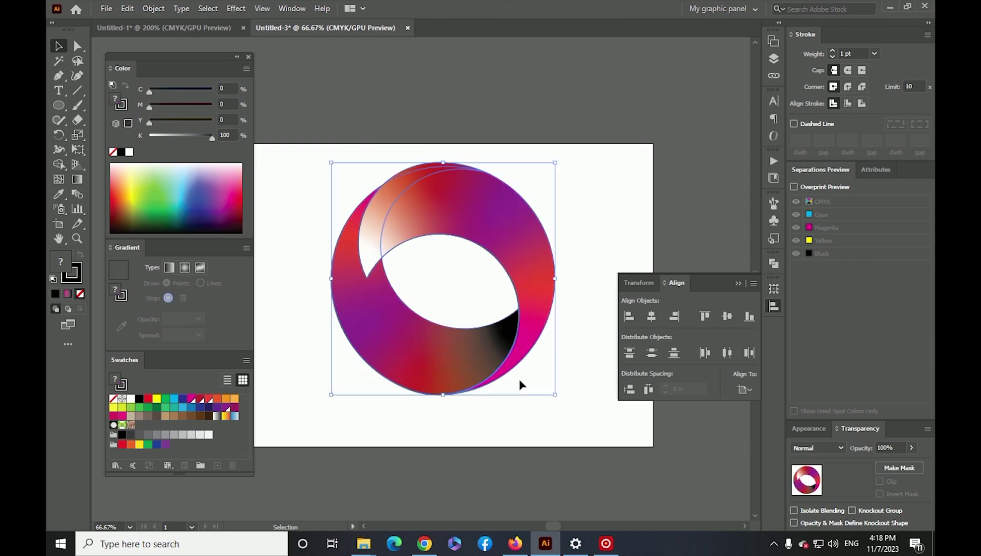
click(545, 439)
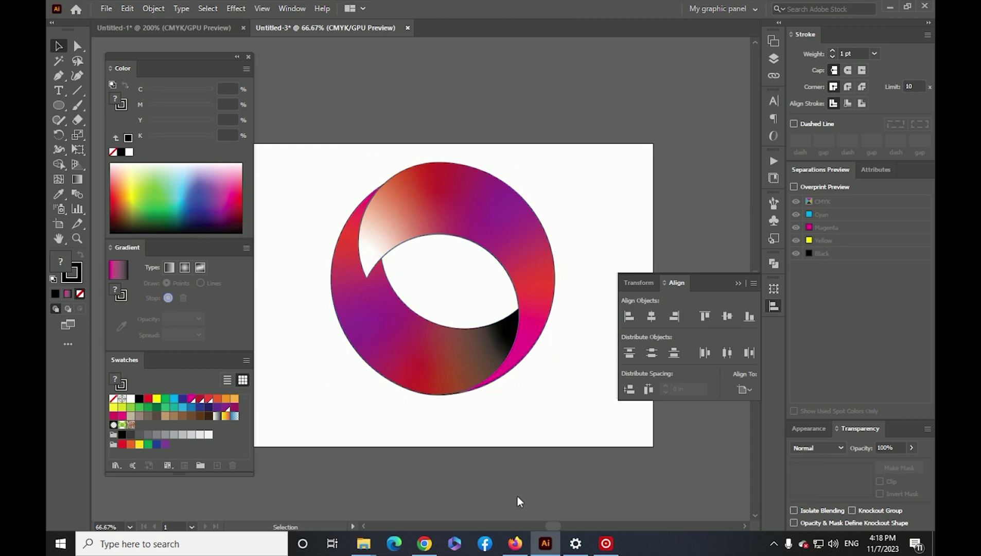